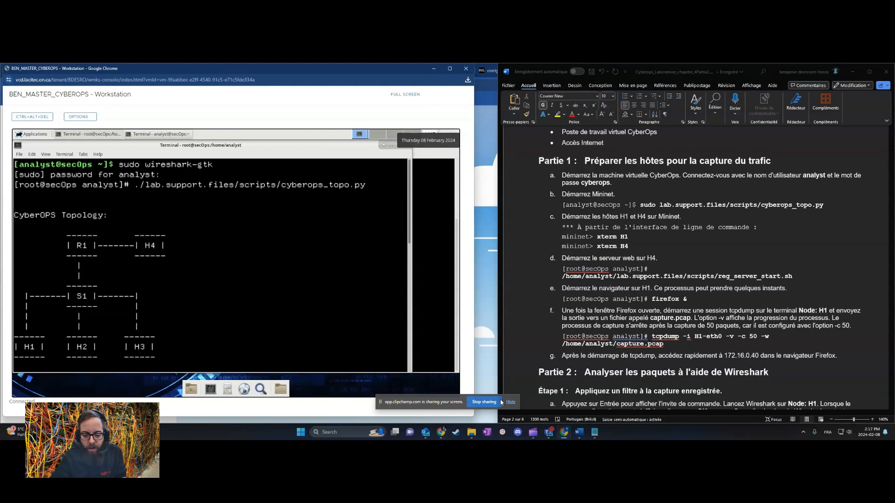
# Step: Examine the Mininet topology in the lab document and the terminal, locating hosts H1 and H4, and review the started Mininet session
pyautogui.click(510, 402)
pyautogui.scroll(10, 682, 271)
pyautogui.scroll(5, 683, 272)
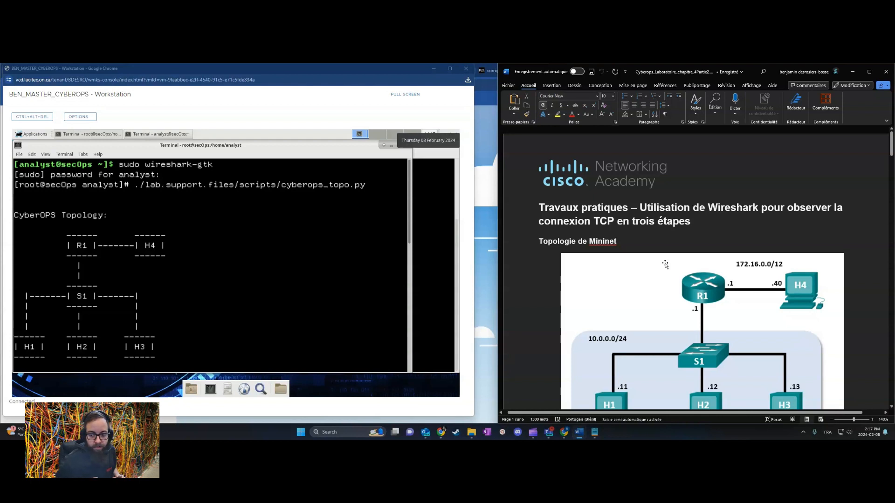
pyautogui.scroll(-2, 665, 261)
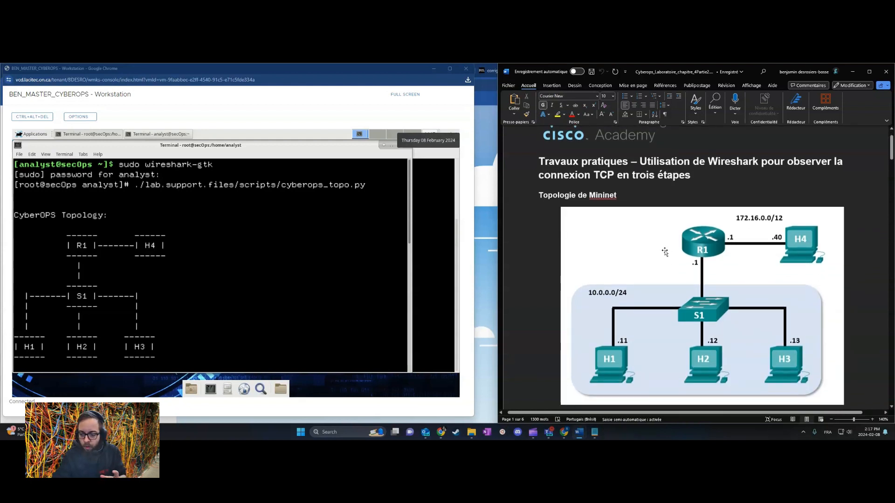
pyautogui.scroll(-10, 708, 286)
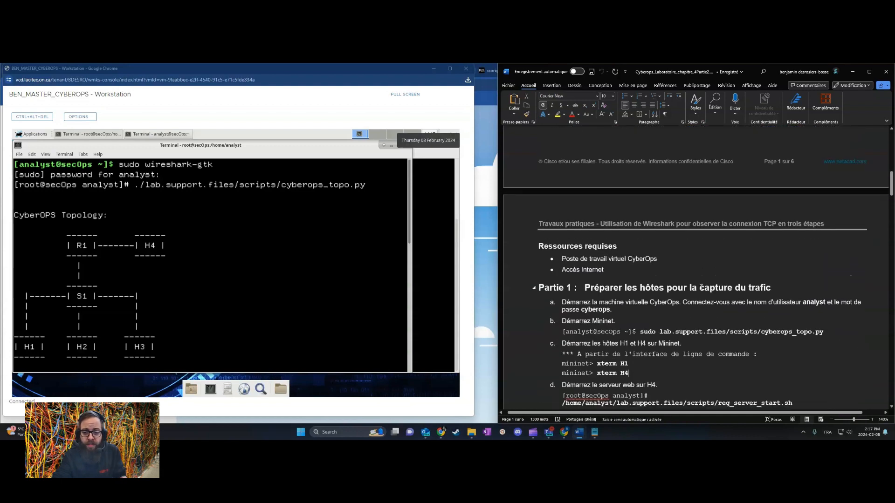
pyautogui.scroll(-5, 702, 287)
pyautogui.click(316, 274)
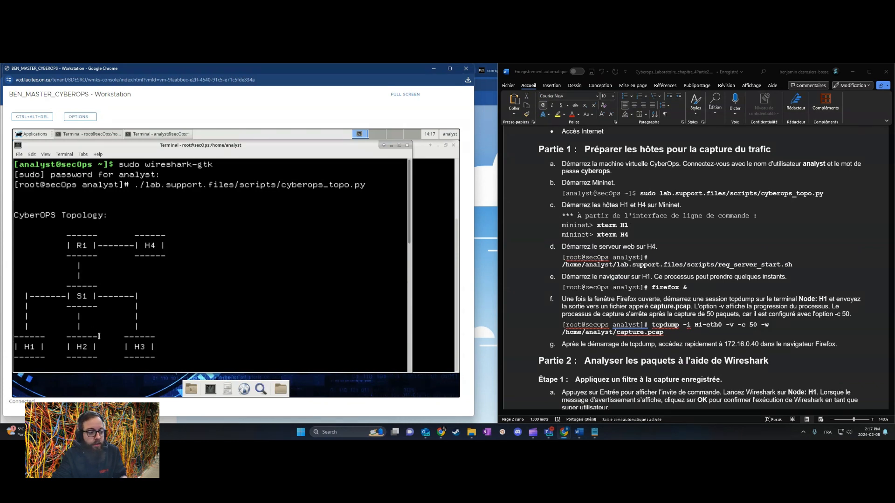
pyautogui.moveTo(24, 347); pyautogui.dragTo(41, 347)
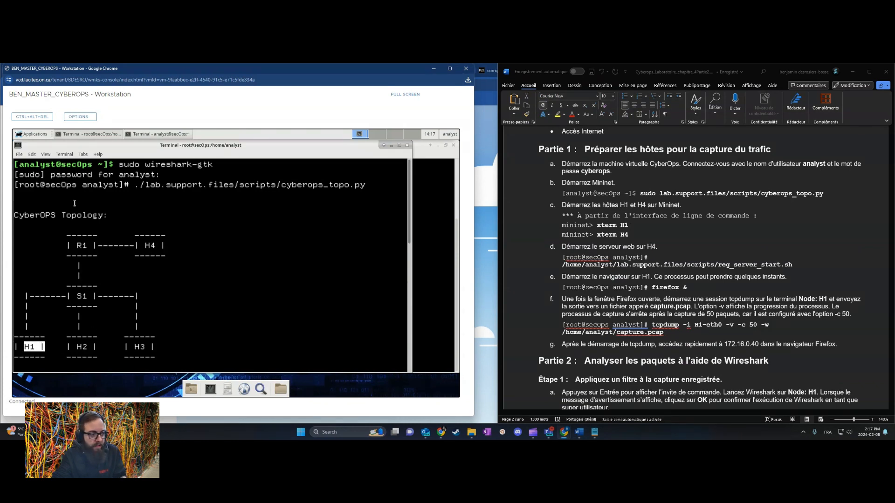
pyautogui.moveTo(140, 245); pyautogui.dragTo(178, 244)
pyautogui.click(310, 274)
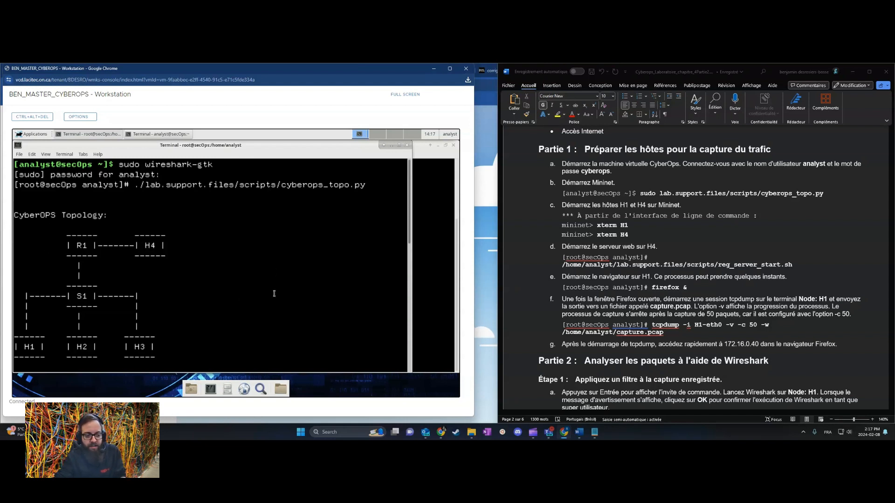
pyautogui.scroll(-10, 278, 275)
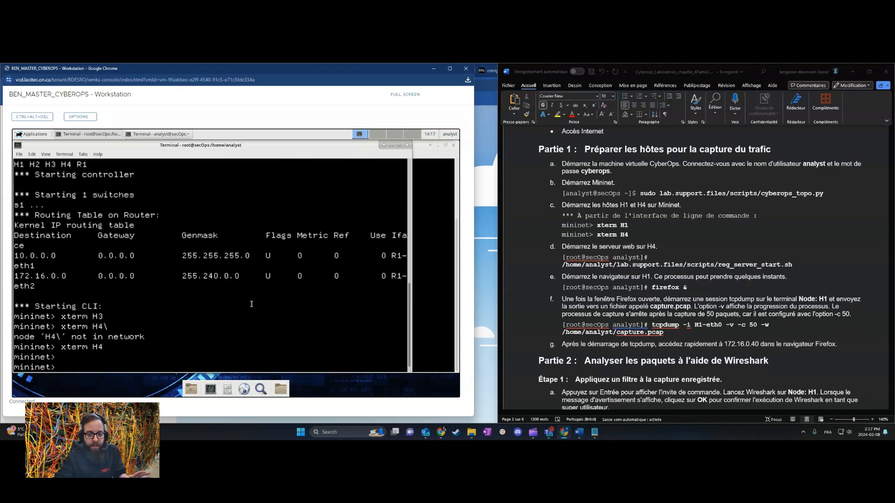
# Step: Read the Part 1 lab instructions on the H4 web server, Firefox on H1 and the tcpdump capture to capture.pcap
pyautogui.click(689, 283)
pyautogui.scroll(-2, 653, 289)
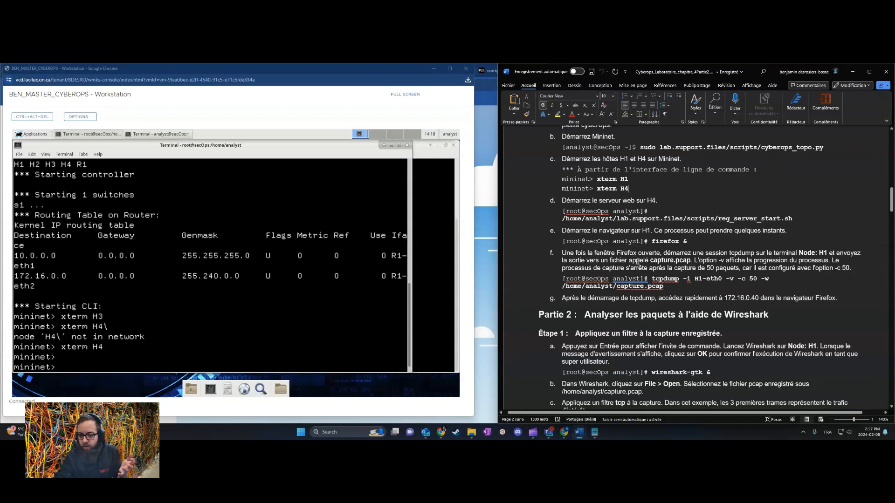
pyautogui.scroll(-2, 744, 252)
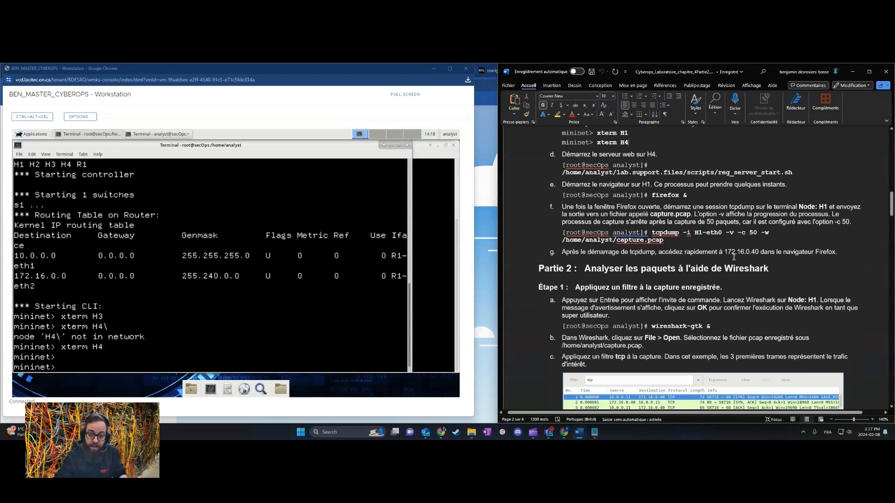
pyautogui.moveTo(699, 242); pyautogui.dragTo(615, 233)
pyautogui.click(204, 314)
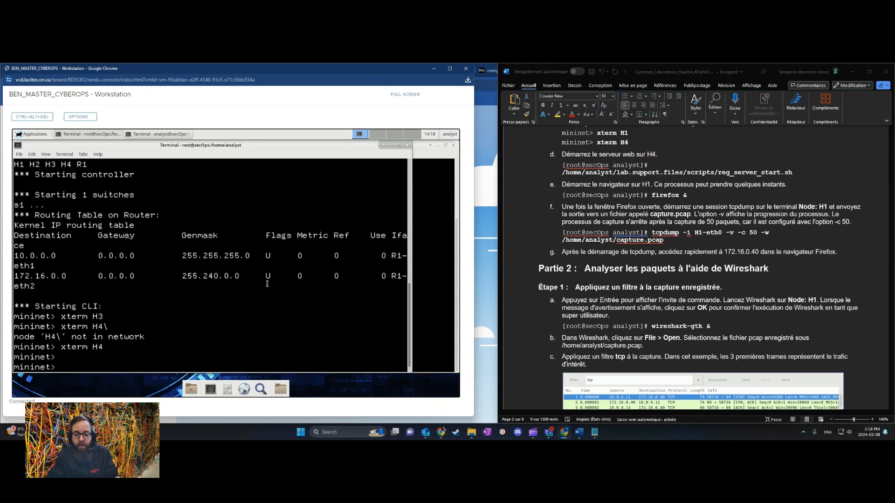
pyautogui.click(704, 288)
pyautogui.click(673, 240)
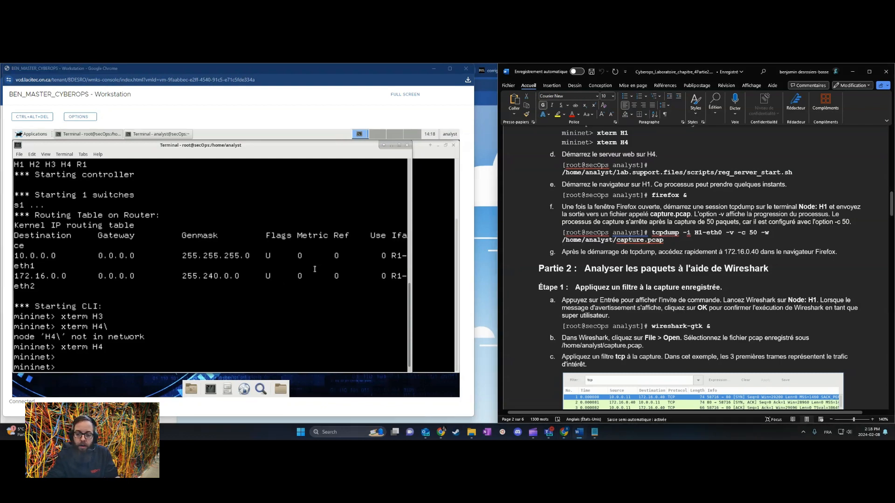
pyautogui.click(628, 206)
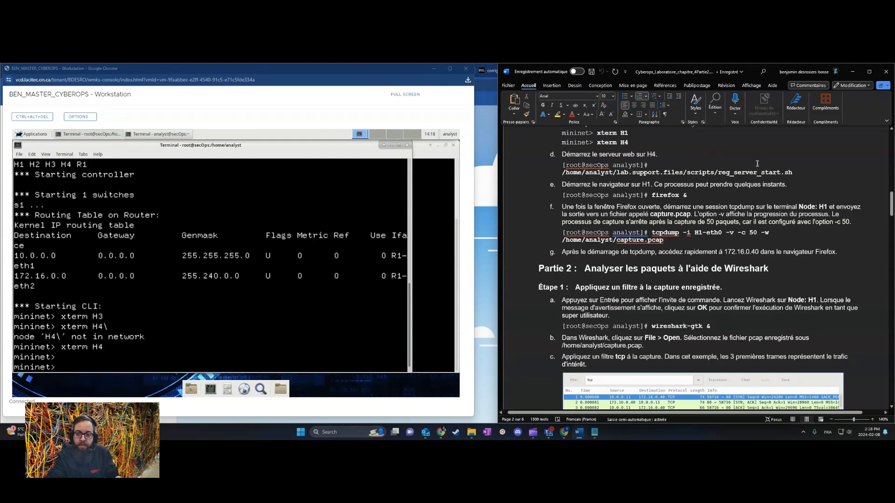
pyautogui.scroll(3, 692, 217)
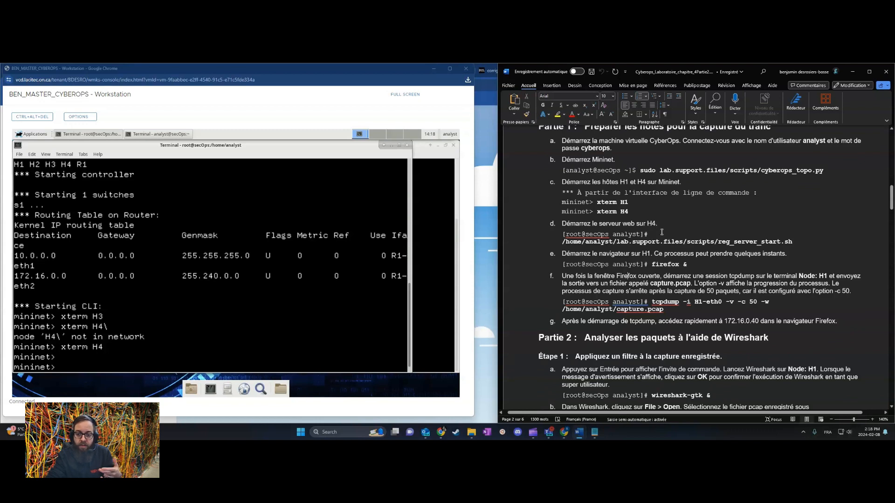
# Step: Open a terminal for host H4 from the Mininet prompt with xterm H4
pyautogui.click(223, 275)
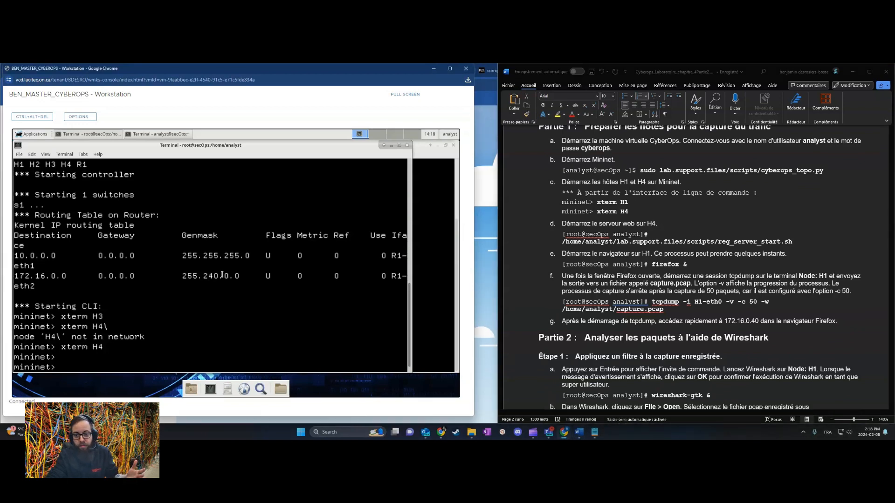
pyautogui.press('Return')
pyautogui.write('c')
pyautogui.press('BackSpace')
pyautogui.write('x')
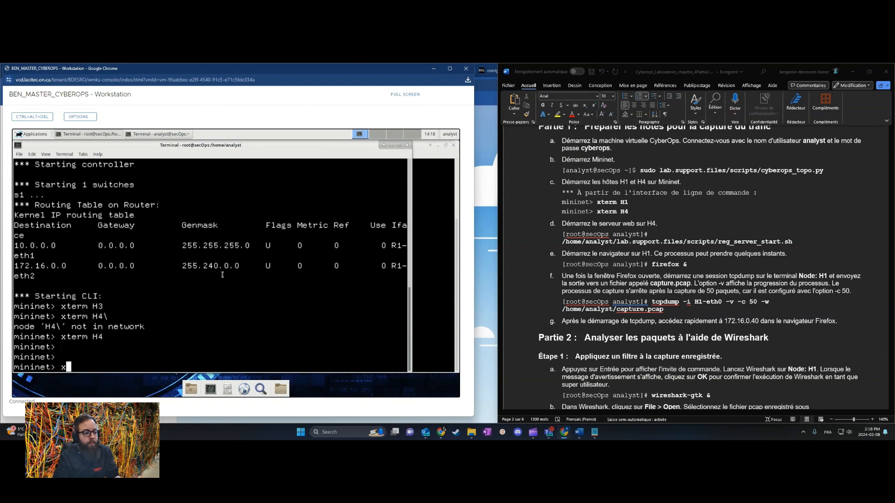
pyautogui.write('term H4')
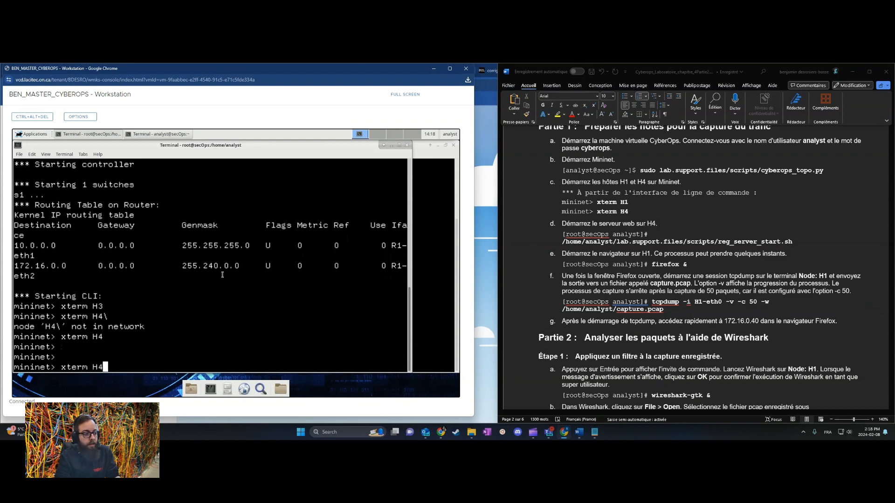
pyautogui.press('Return')
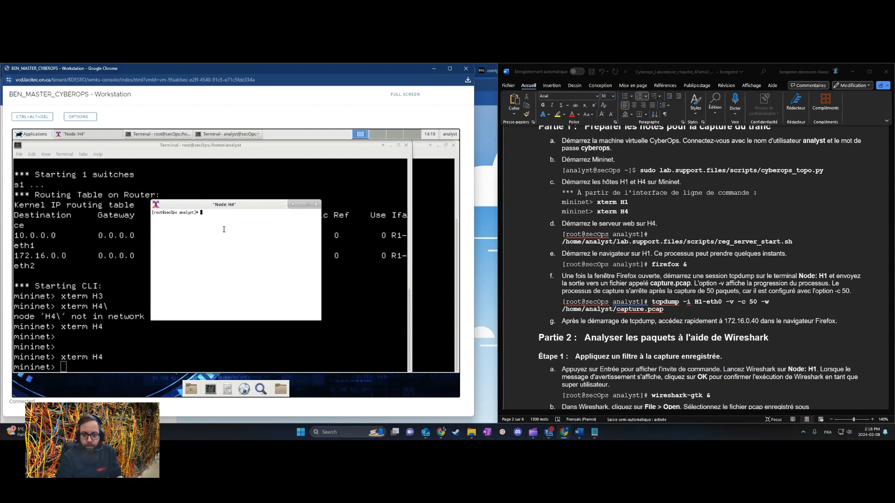
# Step: Start the web server on Node: H4 by running /home/analyst/lab.support.files/scripts/reg_server_start.sh
pyautogui.write('/')
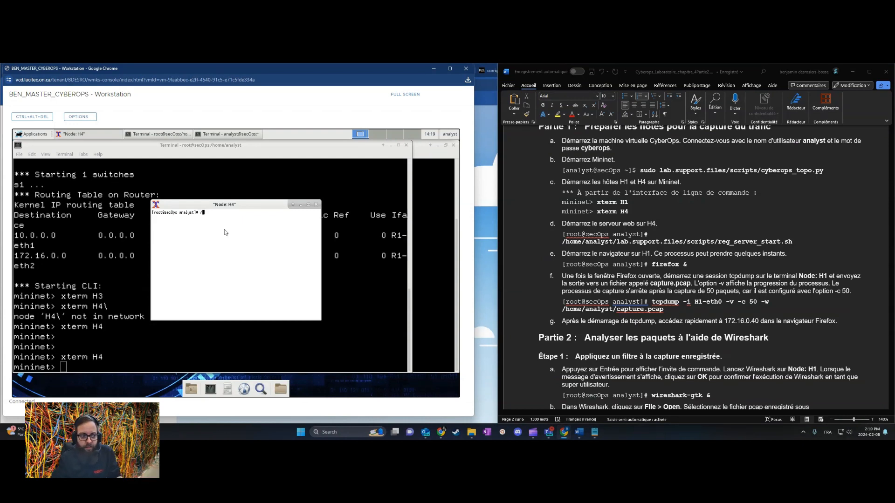
pyautogui.write('home/analyst/')
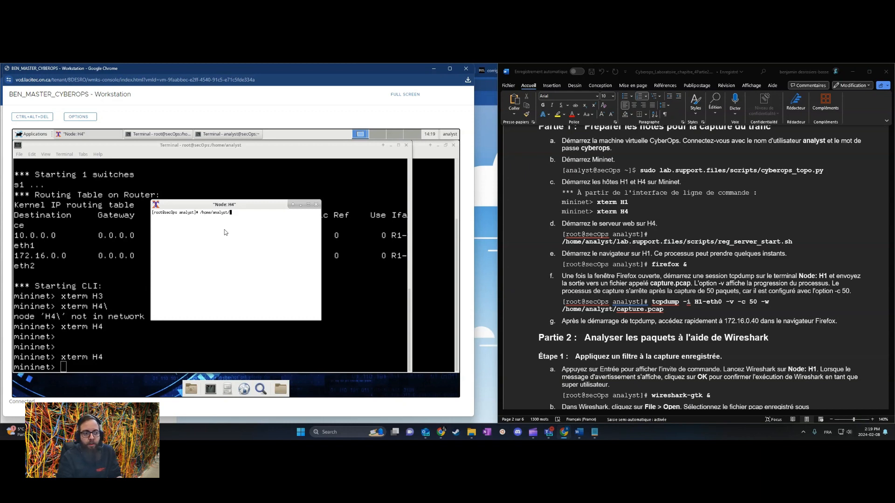
pyautogui.write('lab.support.files/')
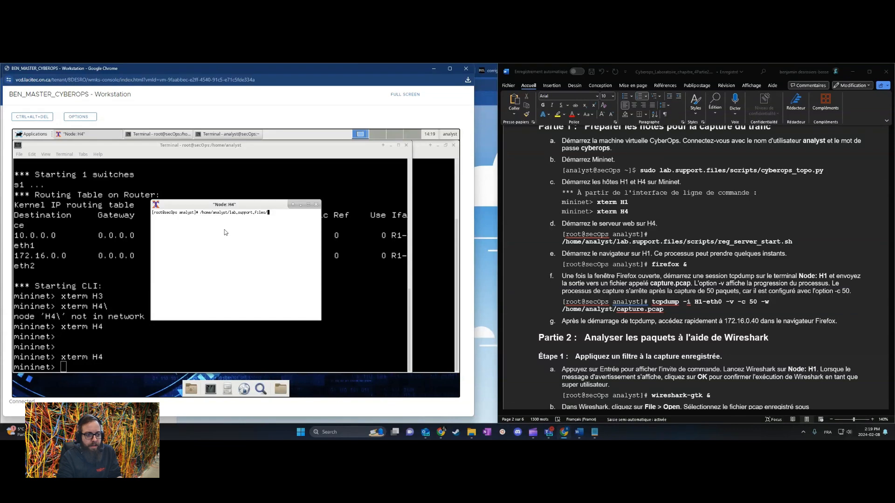
pyautogui.write('scripts/')
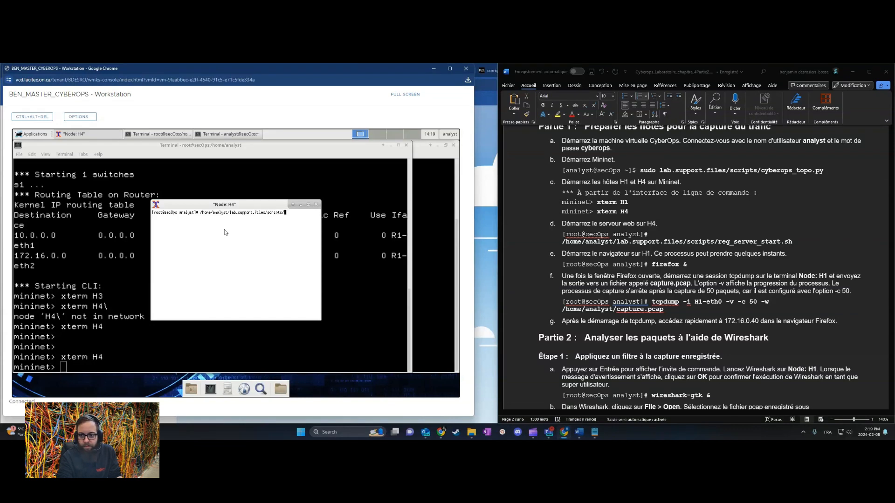
pyautogui.write('reg_server_start.sh')
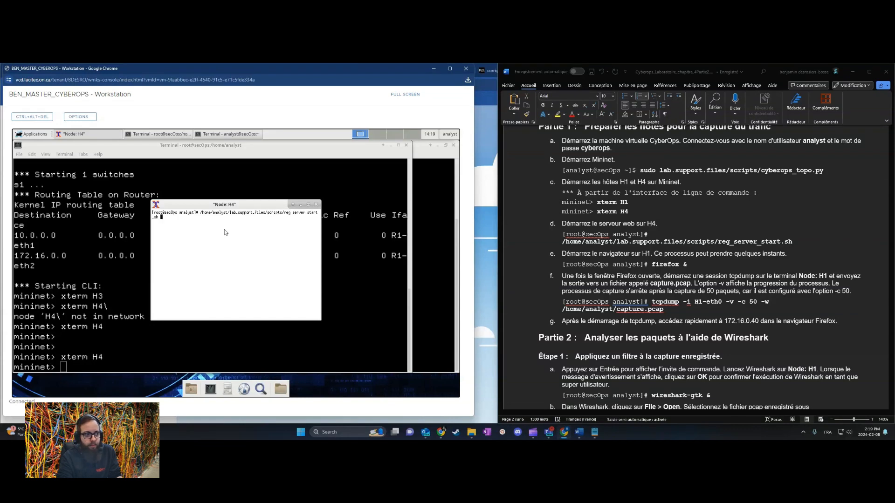
pyautogui.press('Return')
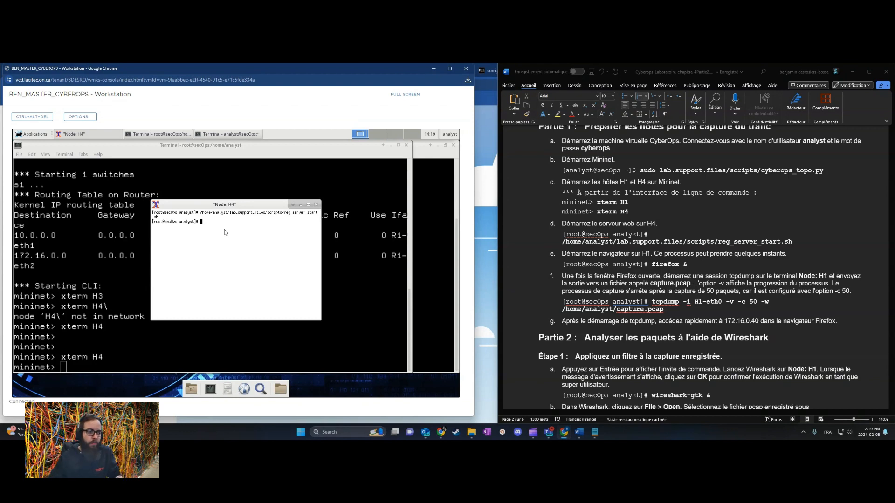
# Step: Open a terminal for host H1 from the Mininet prompt with xterm H1
pyautogui.click(106, 283)
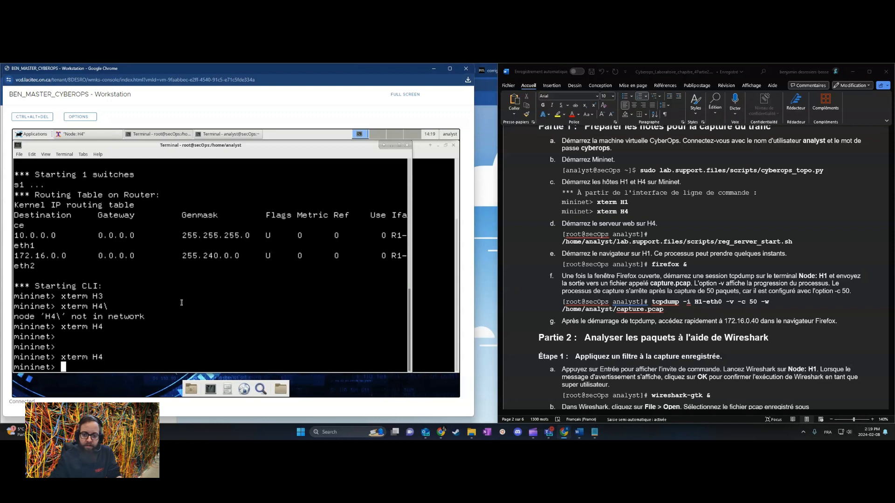
pyautogui.write('xterm')
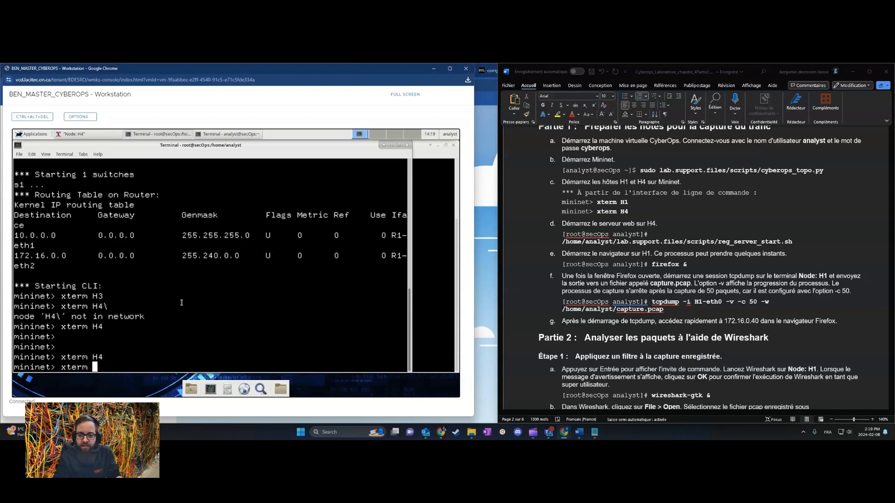
pyautogui.write(' H1')
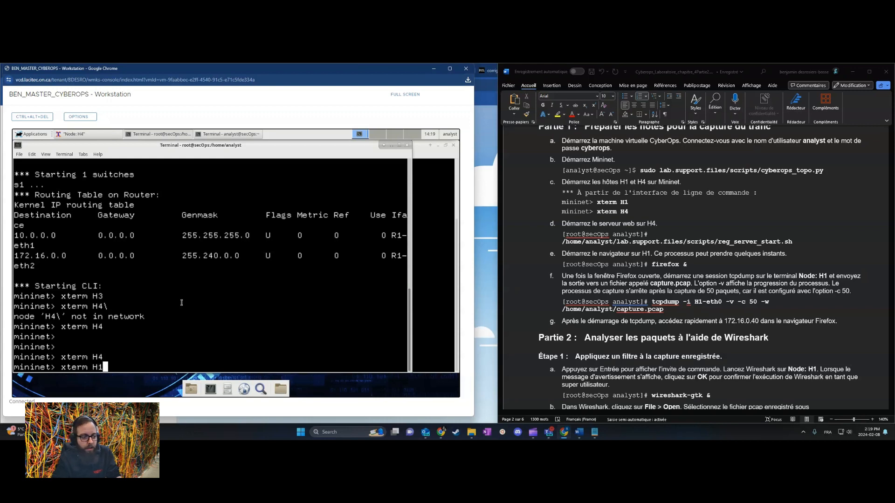
pyautogui.press('Return')
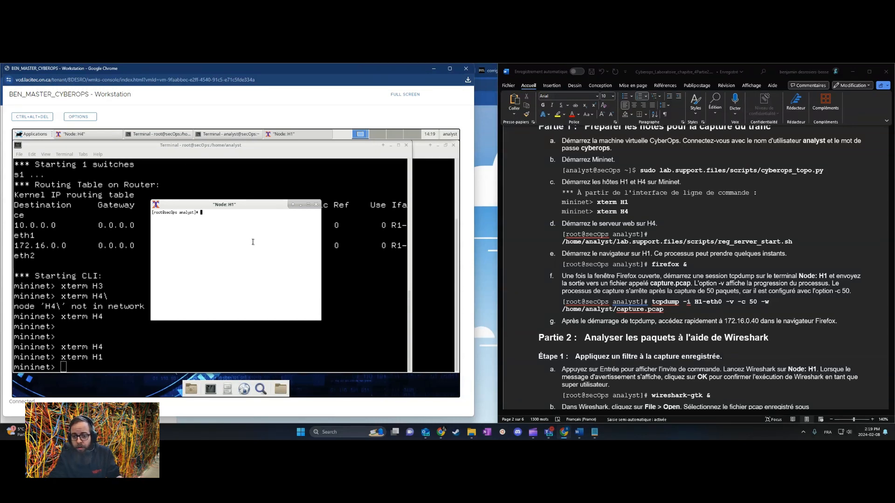
# Step: Launch Firefox as a background process on Node: H1 with firefox &
pyautogui.write('firefox ')
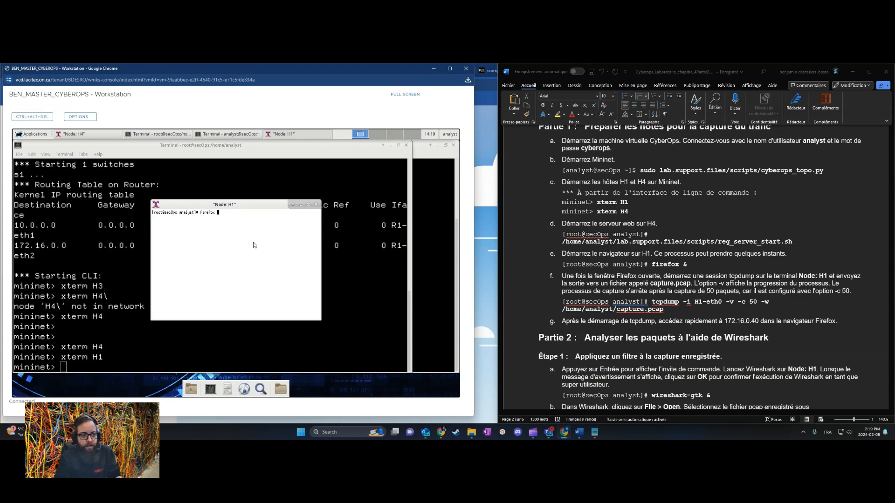
pyautogui.write('&')
pyautogui.press('Return')
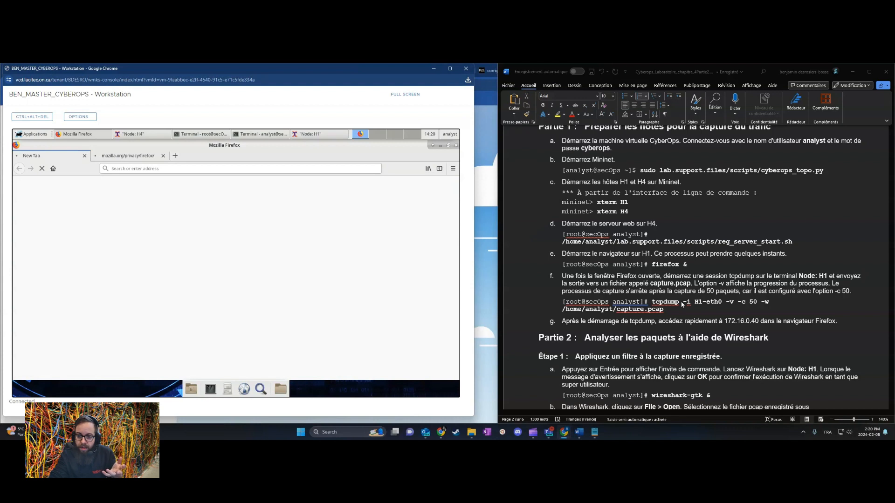
# Step: Start the packet capture on Node: H1 by running tcpdump -i H1-eth0 -v -c 50 -w /home/analyst/capture.pcap
pyautogui.click(317, 135)
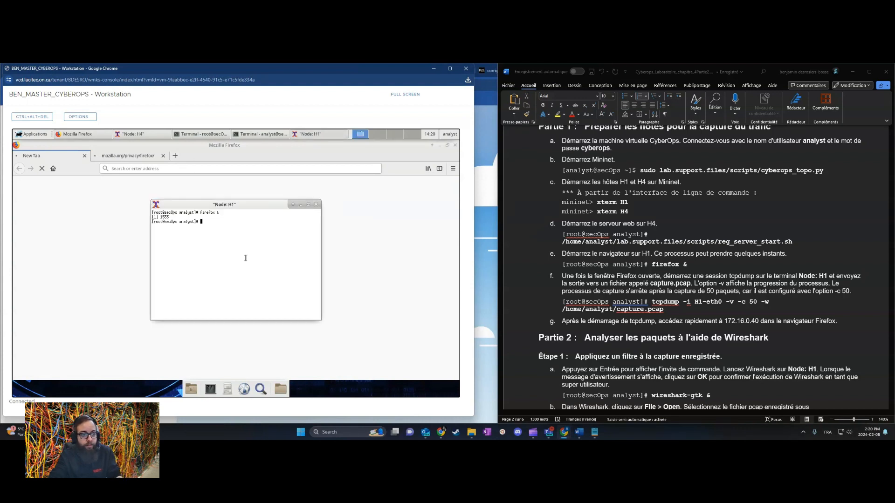
pyautogui.write('t')
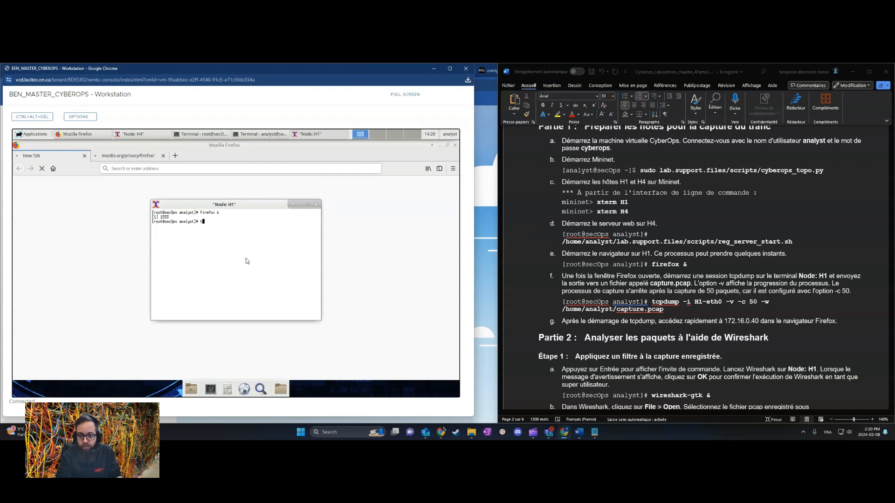
pyautogui.write('cp')
pyautogui.press('Tab')
pyautogui.press('Tab')
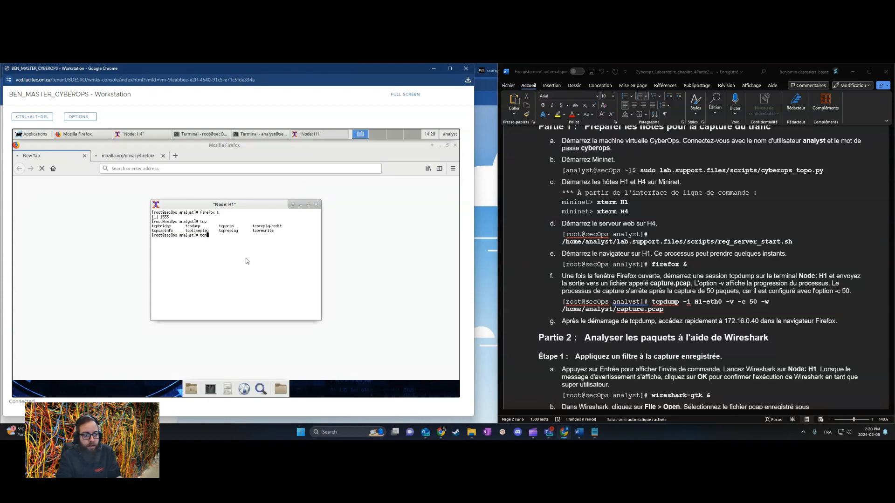
pyautogui.write('dump -i ')
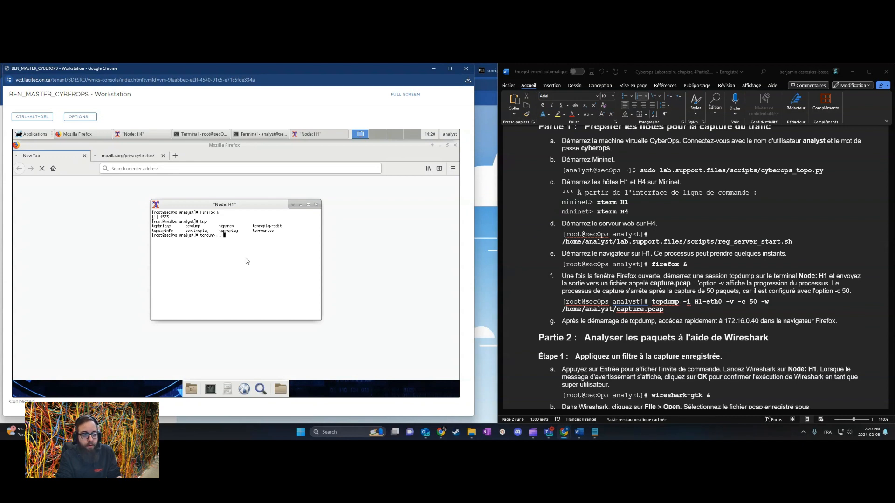
pyautogui.write('H1')
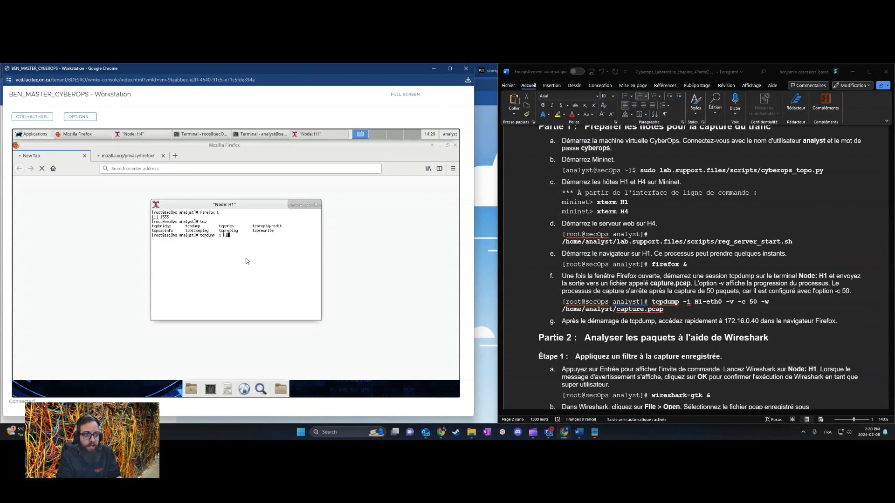
pyautogui.write('-eth')
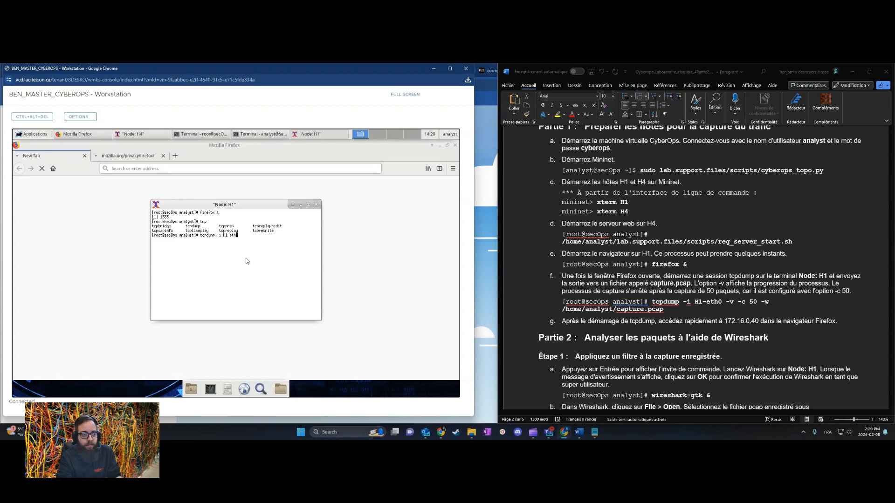
pyautogui.write('0')
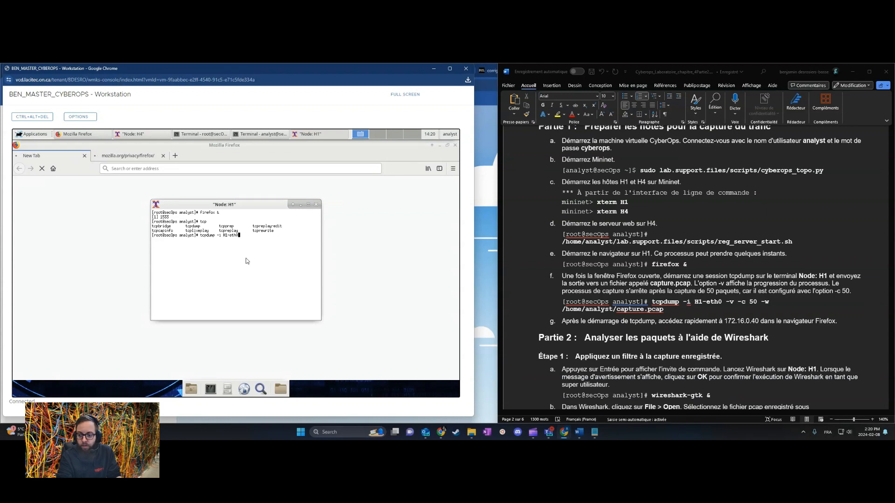
pyautogui.write(' -v -c')
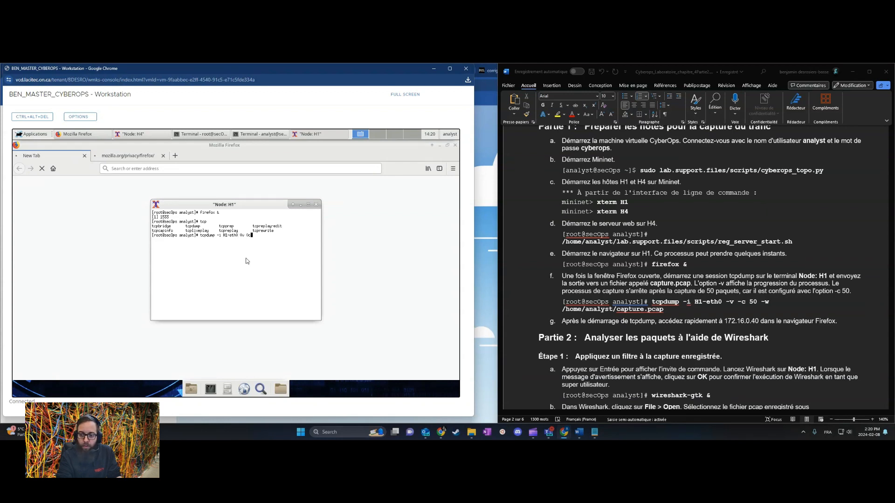
pyautogui.press('BackSpace')
pyautogui.press('BackSpace')
pyautogui.press('BackSpace')
pyautogui.press('BackSpace')
pyautogui.write('-v -c5')
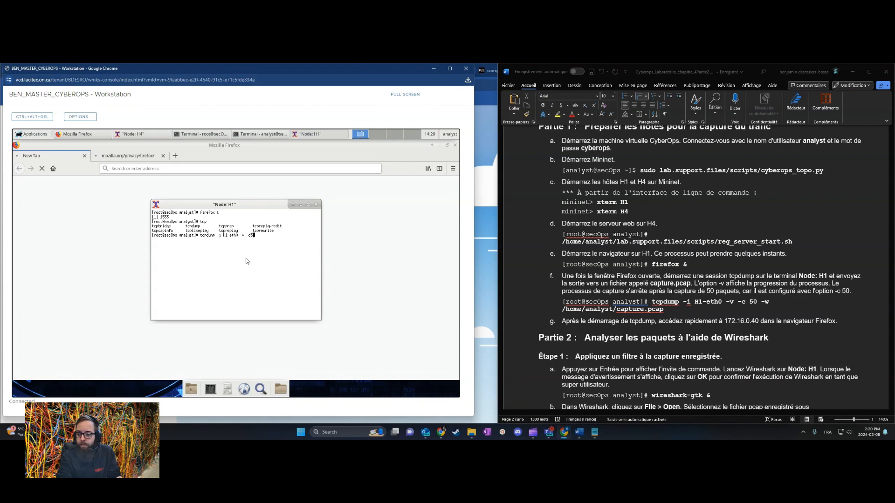
pyautogui.press('BackSpace')
pyautogui.write('50 -w')
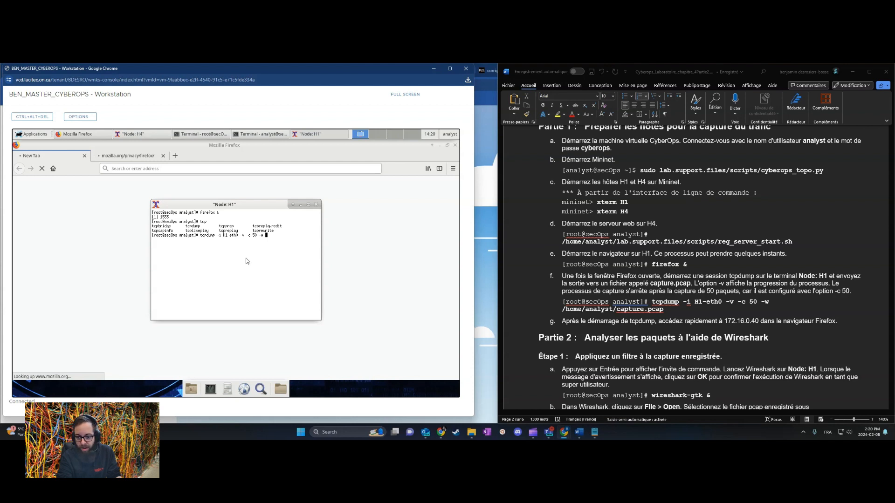
pyautogui.write('/home/analyst/')
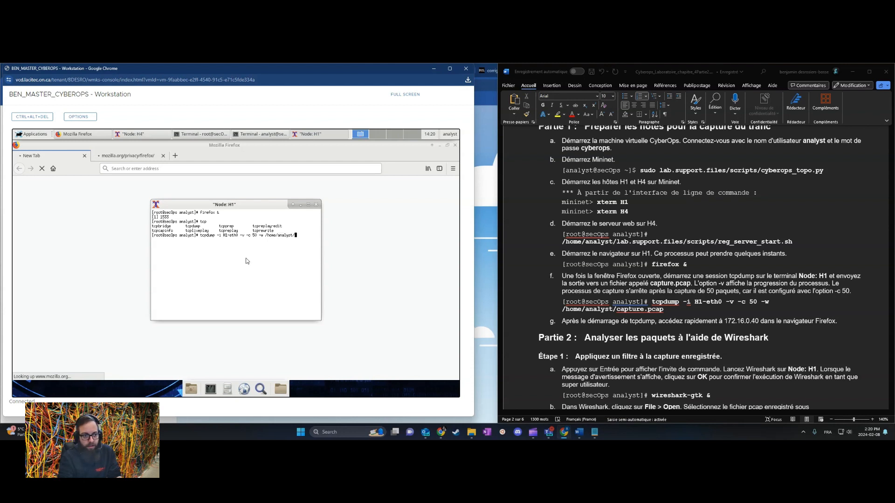
pyautogui.write('capture.pca')
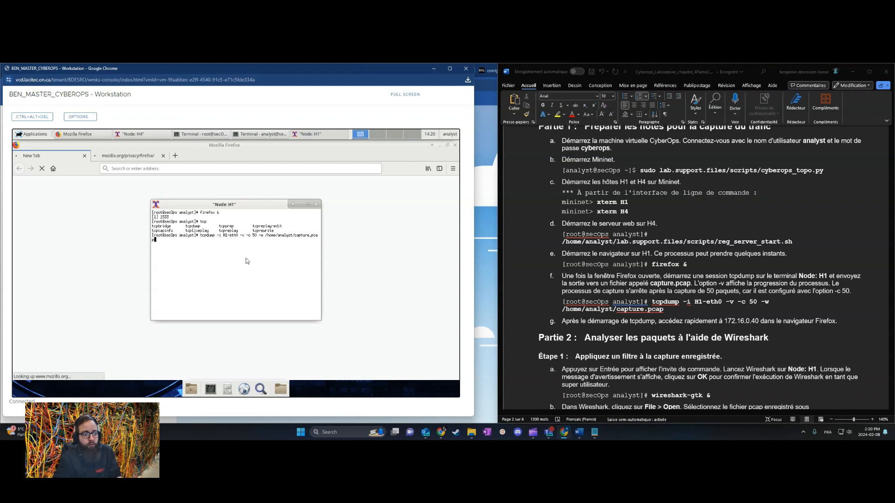
pyautogui.write('p')
pyautogui.press('Return')
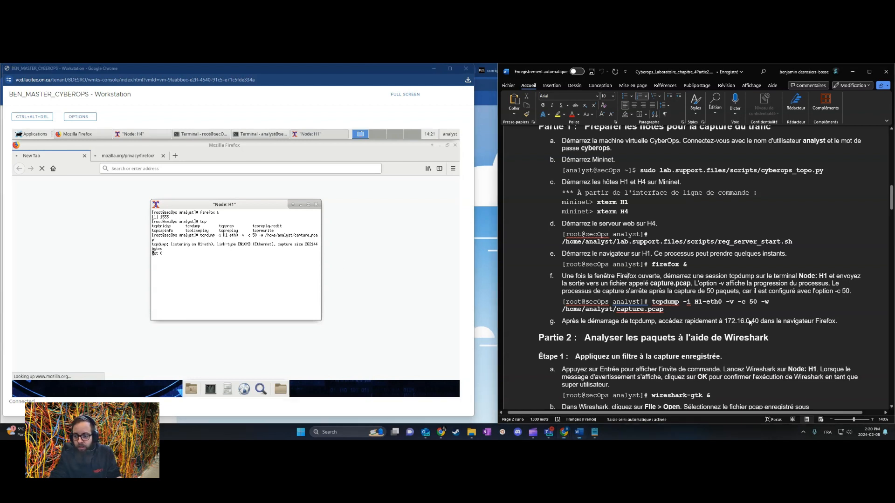
# Step: Load the H4 web server's page at 172.16.0.40 in Firefox to generate web traffic
pyautogui.click(128, 169)
pyautogui.write('192')
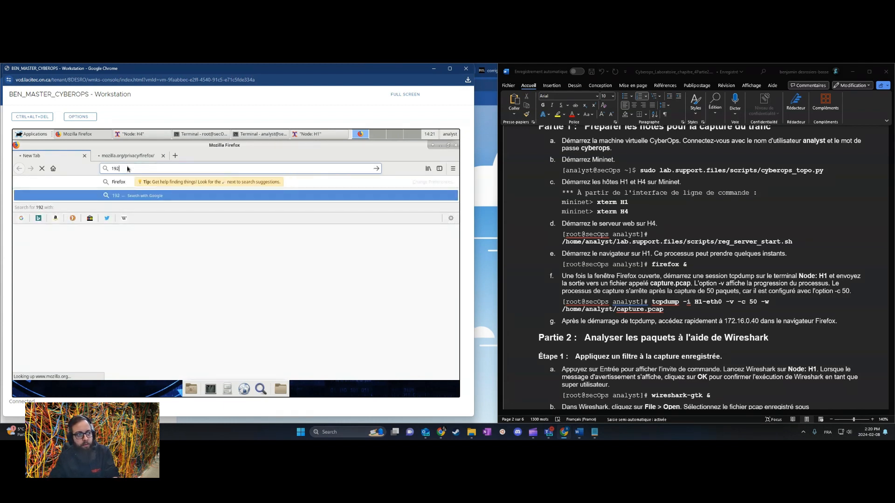
pyautogui.doubleClick(127, 168)
pyautogui.write('17')
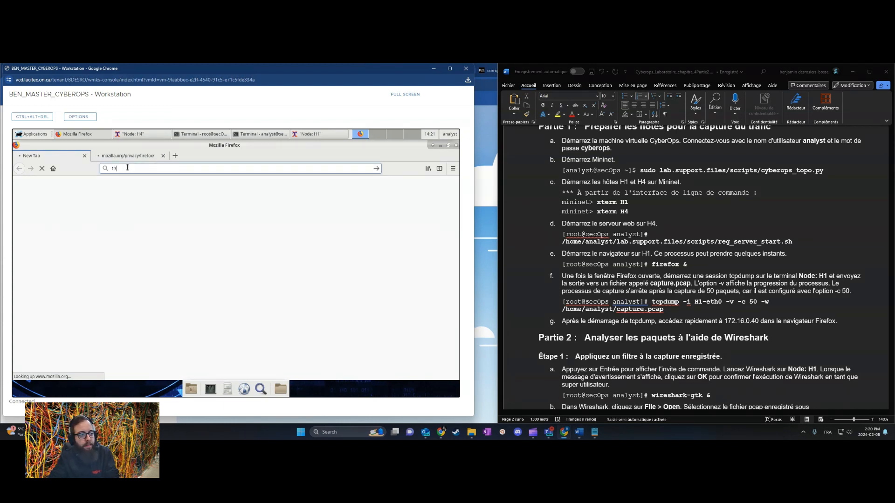
pyautogui.write('2.16')
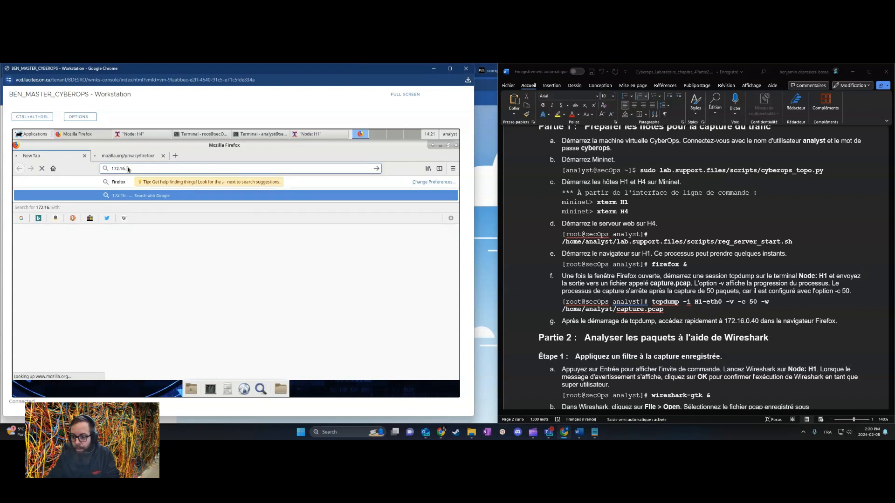
pyautogui.write('.0.40')
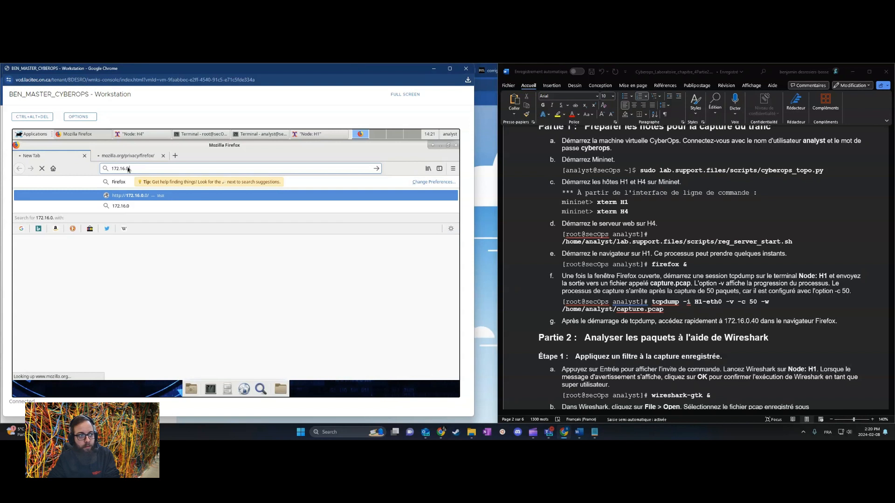
pyautogui.press('Return')
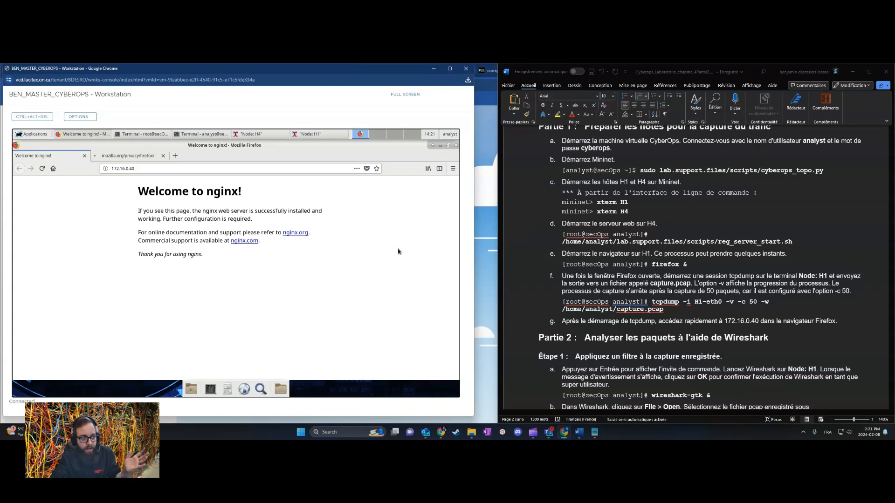
# Step: Check the tcpdump output on Node: H1 and read the lab's Part 2 instructions for analysing packets with Wireshark
pyautogui.click(315, 135)
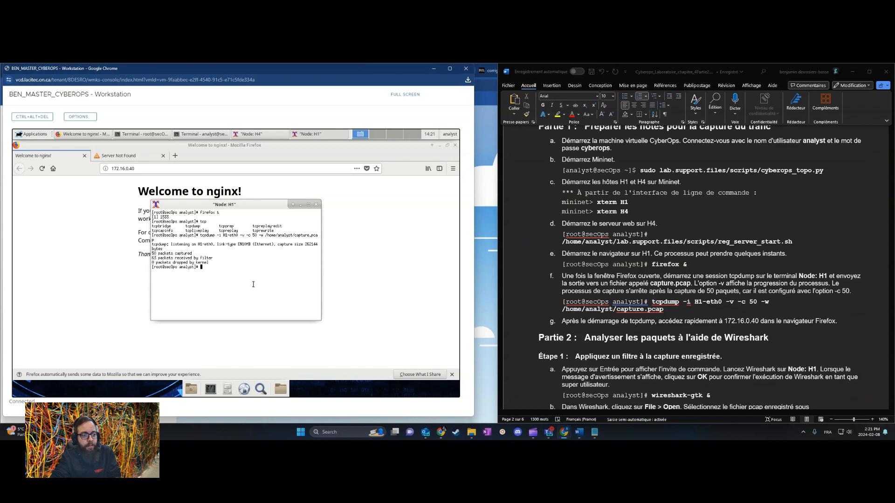
pyautogui.press('Up')
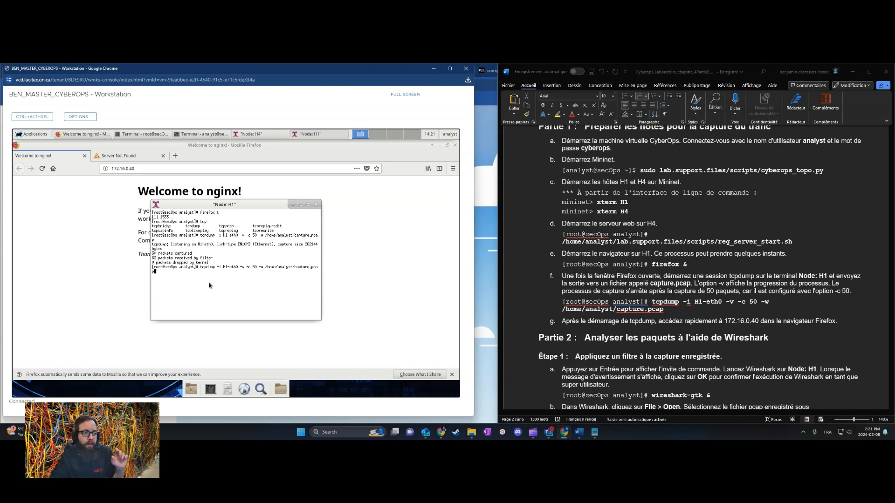
pyautogui.click(410, 295)
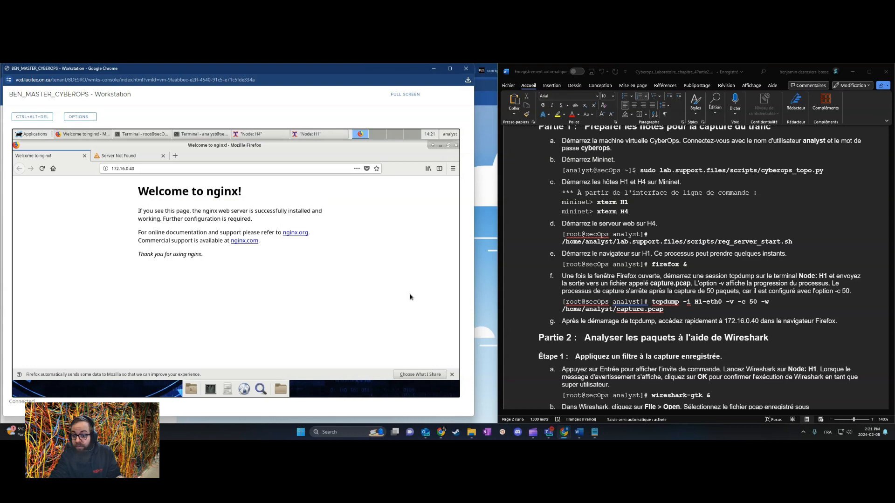
pyautogui.click(681, 330)
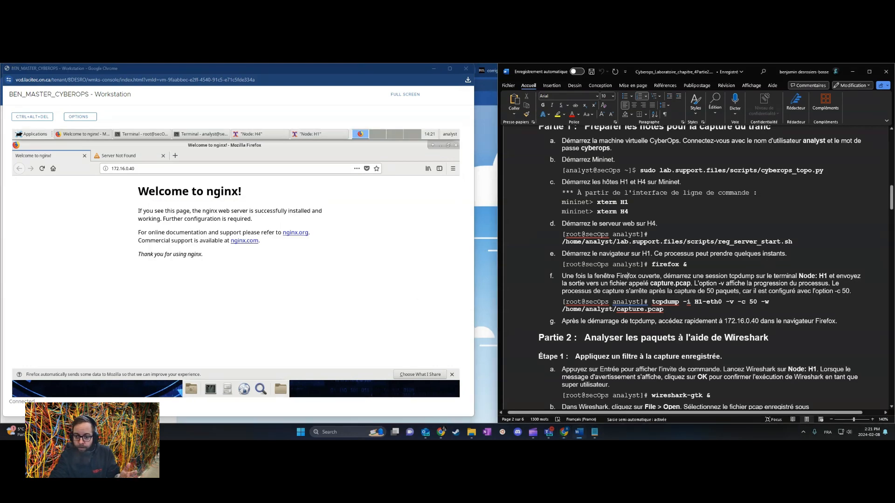
pyautogui.scroll(-5, 682, 331)
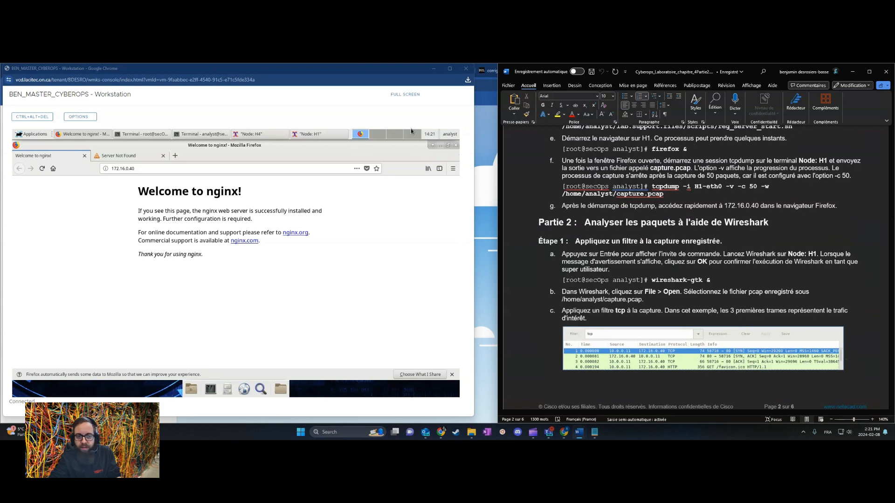
# Step: Minimize Firefox and launch Wireshark as a background process on Node: H1 with wireshark-gtk &
pyautogui.click(440, 145)
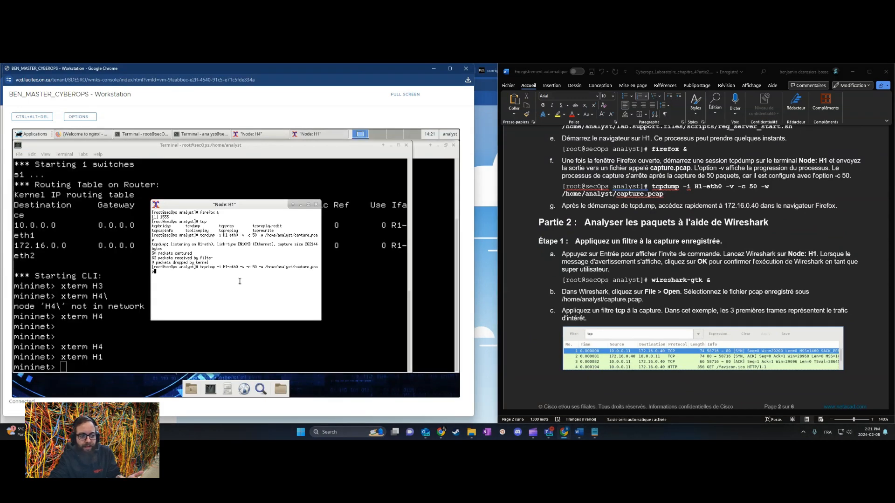
pyautogui.press('Down')
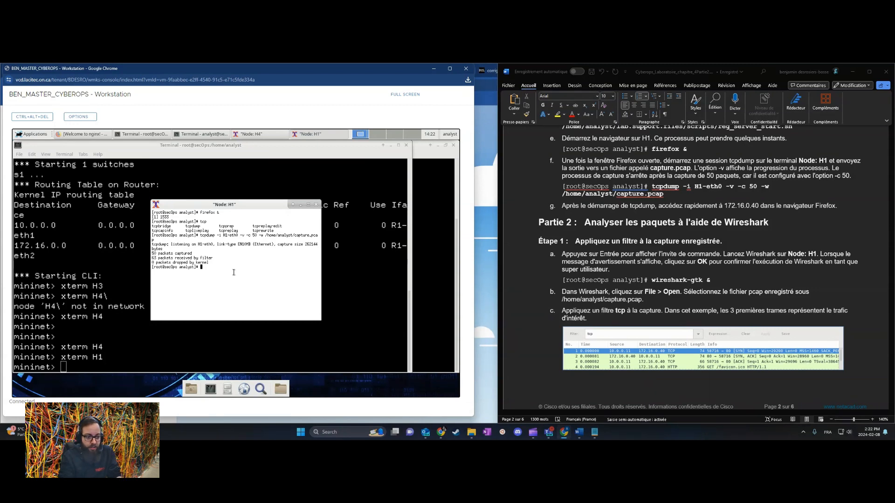
pyautogui.write('wireshark-gtk')
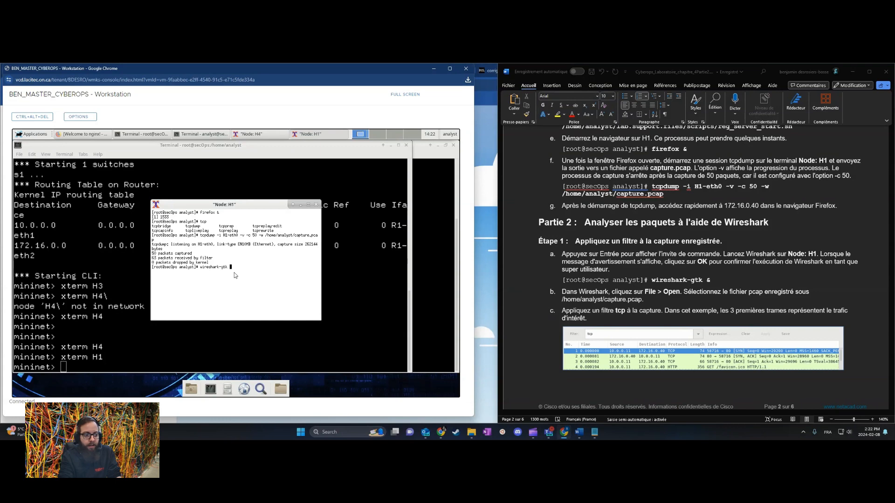
pyautogui.write(' &')
pyautogui.press('Return')
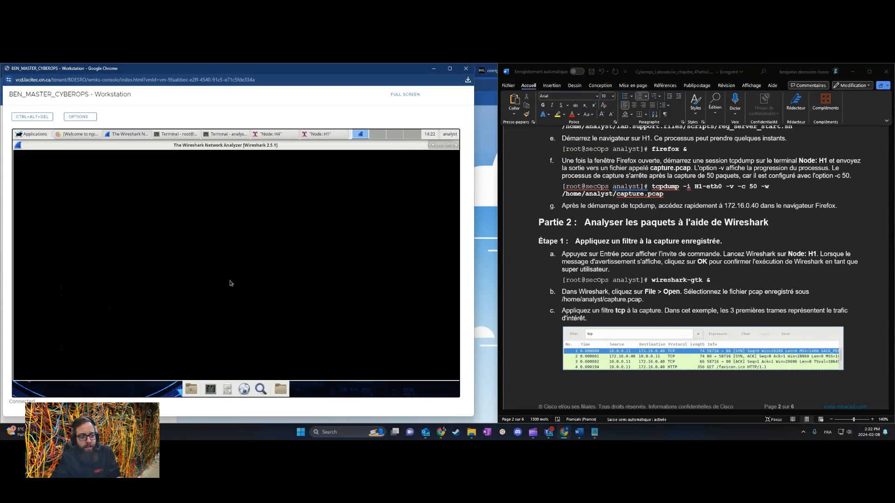
pyautogui.click(237, 307)
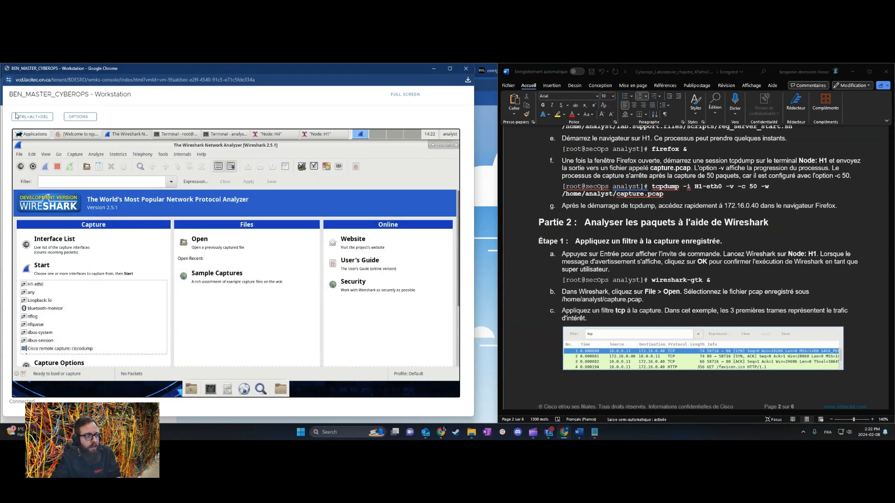
# Step: Open the saved capture file capture.pcap from the /home/analyst folder in Wireshark
pyautogui.click(19, 154)
pyautogui.click(42, 166)
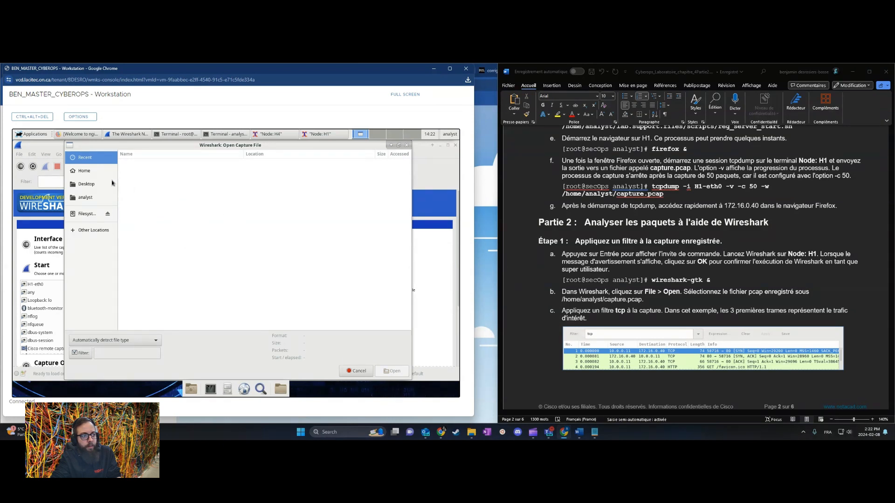
pyautogui.click(94, 198)
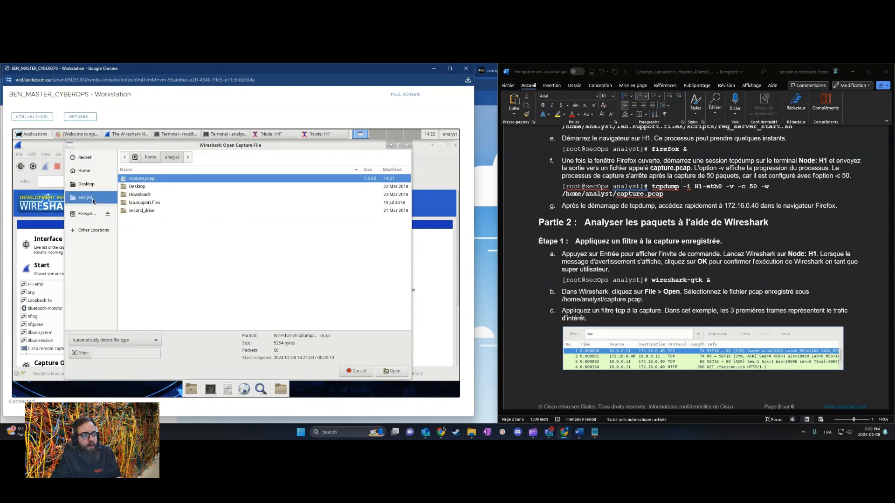
pyautogui.click(155, 181)
pyautogui.click(391, 371)
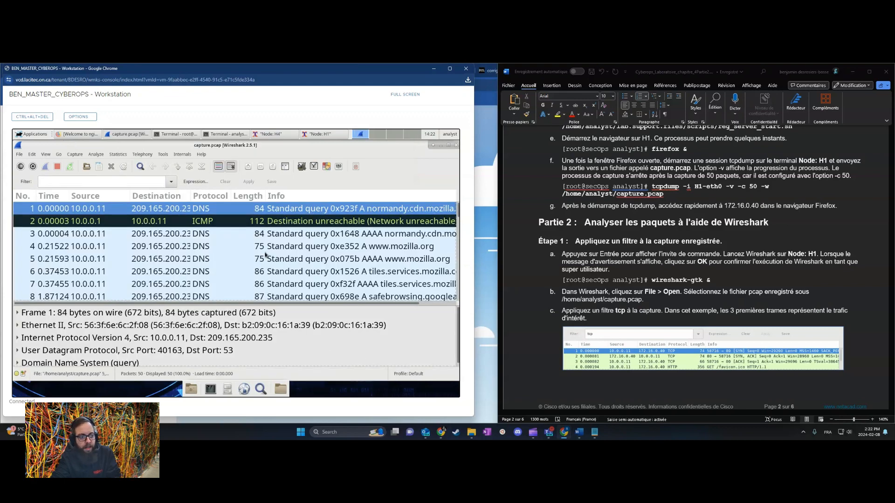
# Step: Examine the DNS, TCP and HTTP packets near the end of the capture's packet list
pyautogui.click(265, 250)
pyautogui.scroll(-8, 266, 252)
pyautogui.scroll(-6, 267, 254)
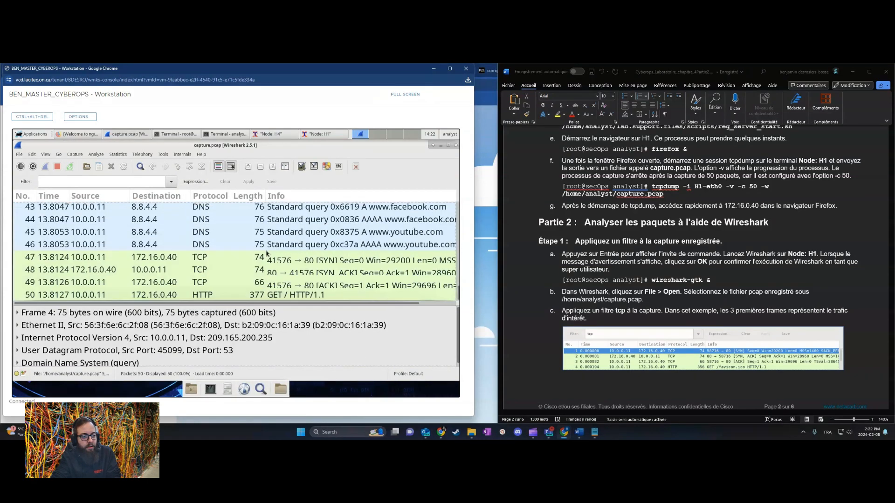
pyautogui.click(298, 295)
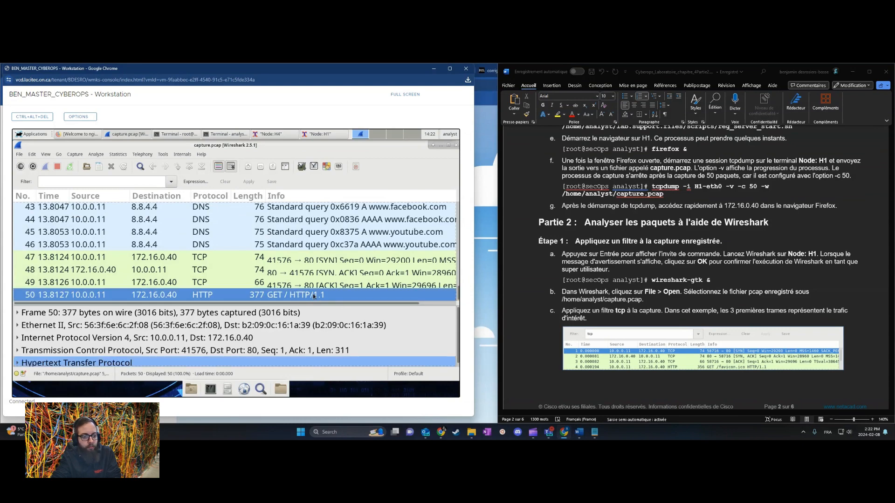
pyautogui.scroll(1, 326, 261)
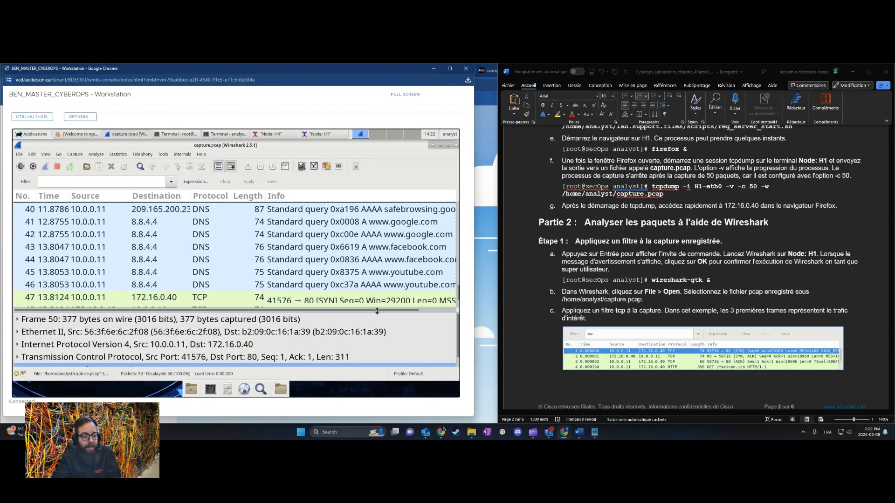
pyautogui.click(365, 230)
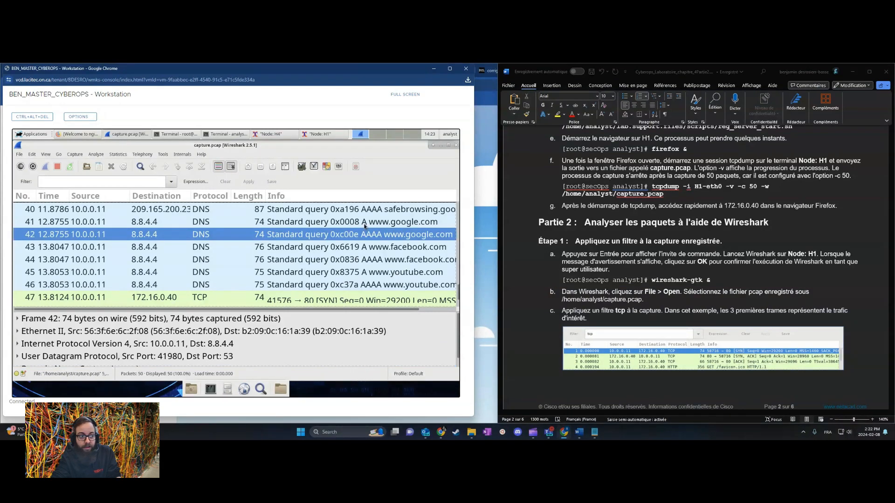
# Step: Close Wireshark and recall the tcpdump command that writes to /home/analyst/capture.pcap at the Node: H1 prompt, without running it
pyautogui.click(456, 147)
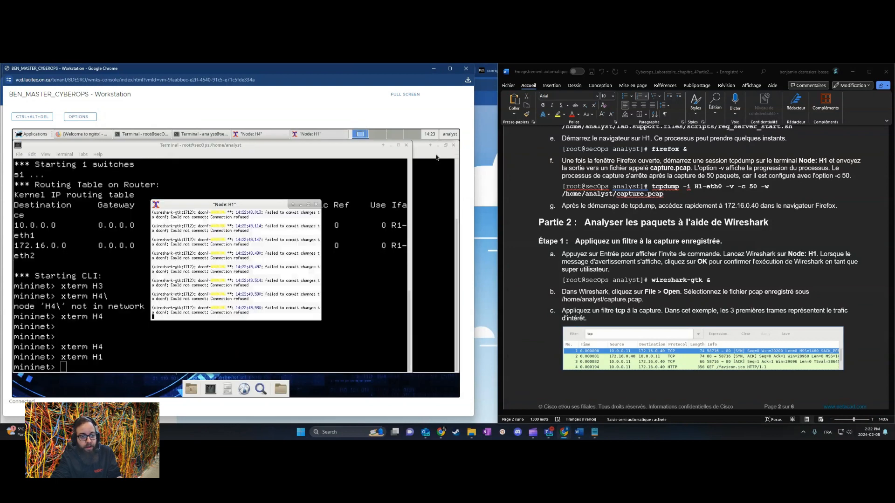
pyautogui.moveTo(217, 295); pyautogui.dragTo(217, 298)
pyautogui.press('Return')
pyautogui.press('Return')
pyautogui.press('Return')
pyautogui.press('Return')
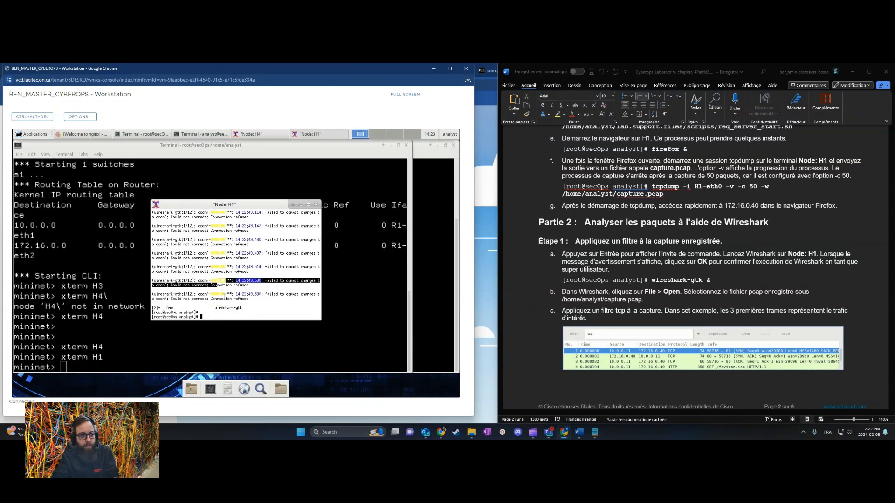
pyautogui.press('Up')
pyautogui.press('Up')
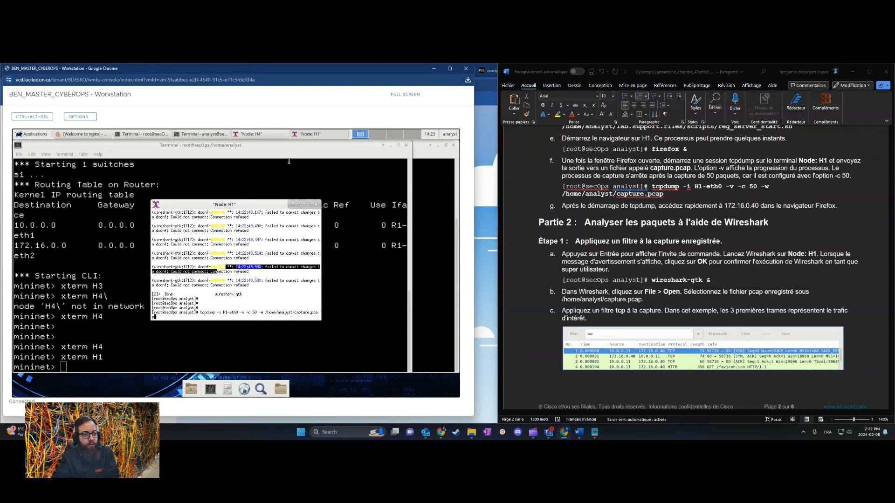
pyautogui.click(83, 133)
pyautogui.click(149, 170)
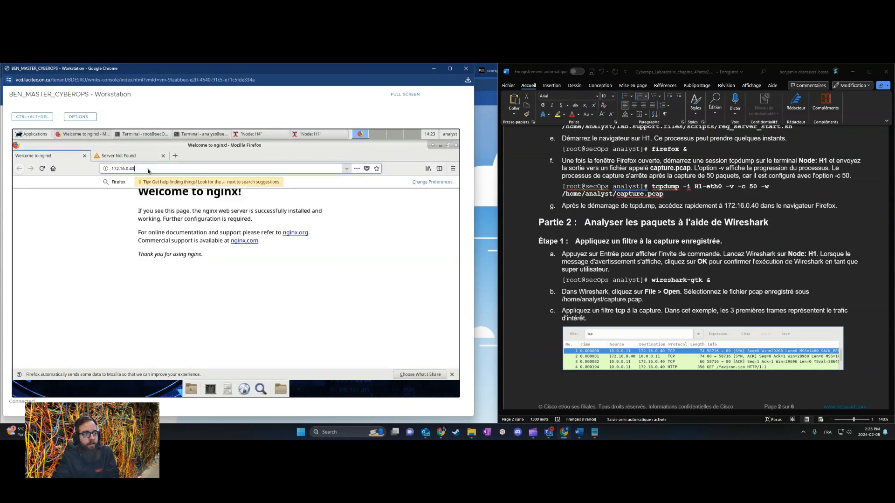
pyautogui.press('Return')
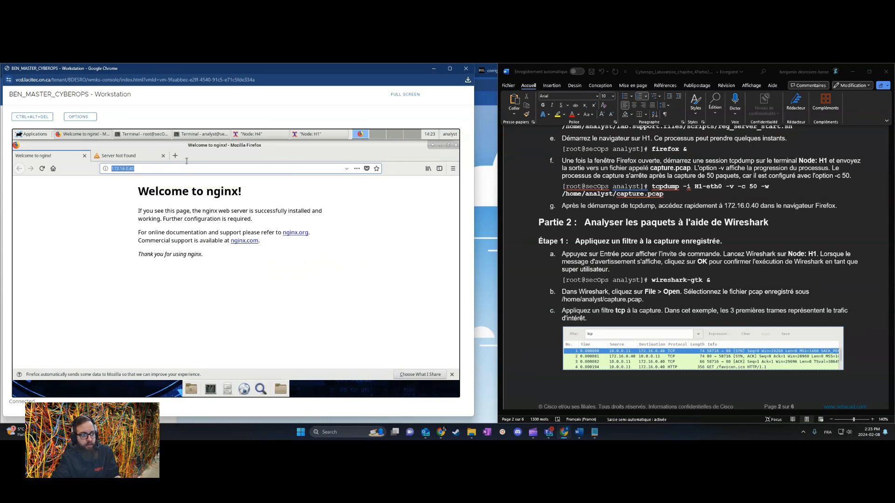
pyautogui.click(84, 155)
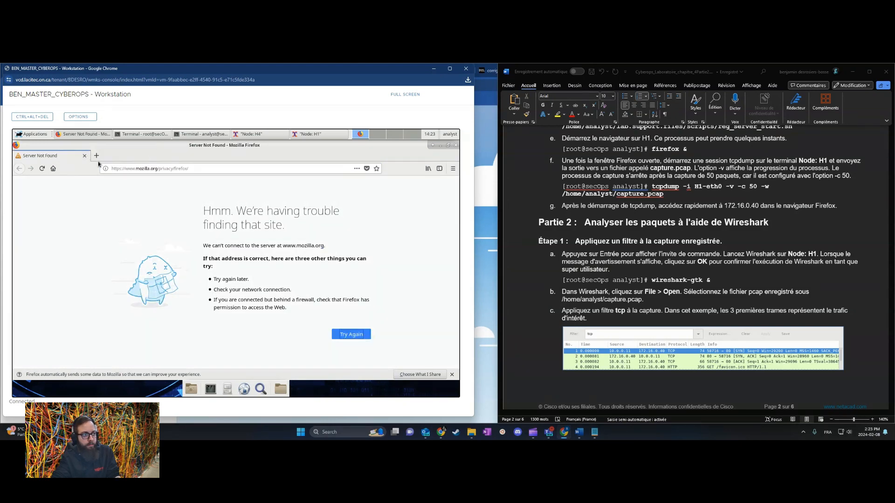
pyautogui.click(96, 156)
pyautogui.click(84, 156)
pyautogui.write('http://172.16.0.40/')
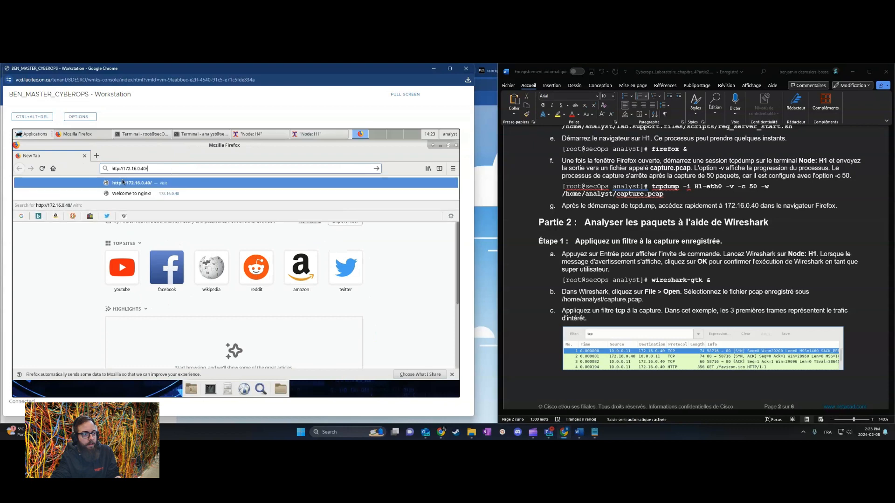
# Step: Start the prepared 50-packet tcpdump capture on Node: H1 and immediately load 172.16.0.40 in Firefox
pyautogui.click(314, 135)
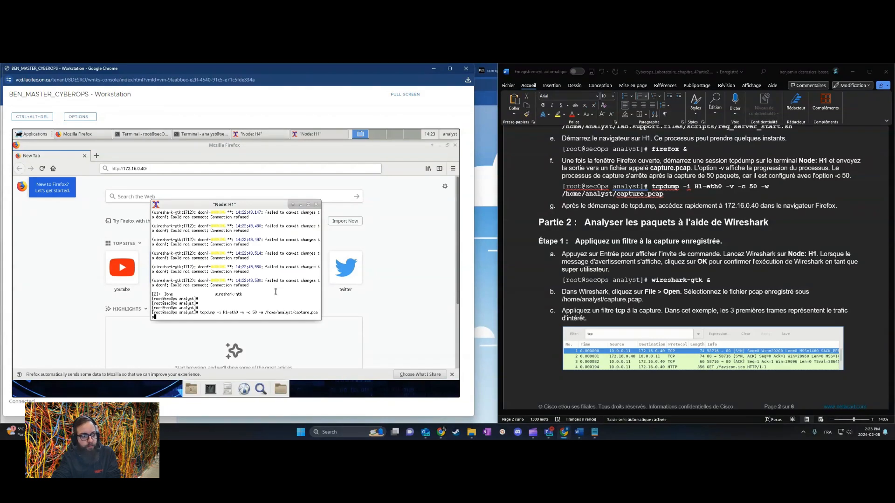
pyautogui.press('Return')
pyautogui.click(190, 168)
pyautogui.press('Return')
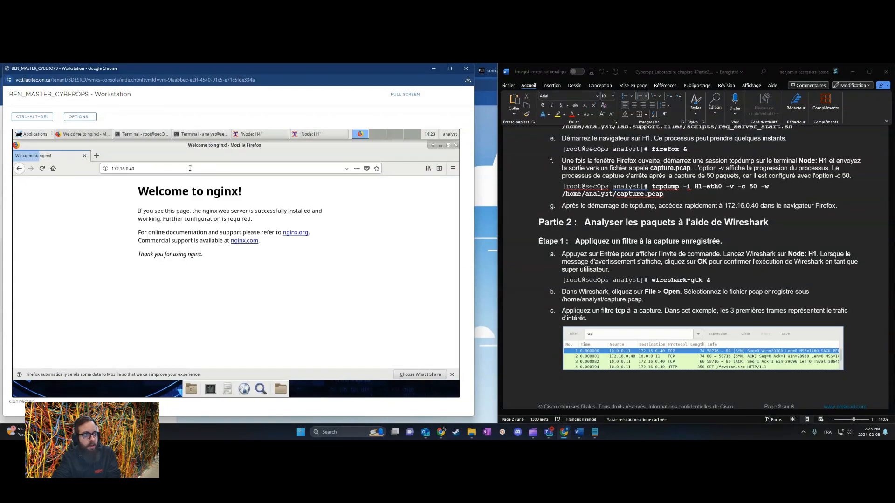
# Step: Check that tcpdump has finished on Node: H1, relaunch Wireshark with wireshark-gtk & and dismiss its startup warnings
pyautogui.click(311, 135)
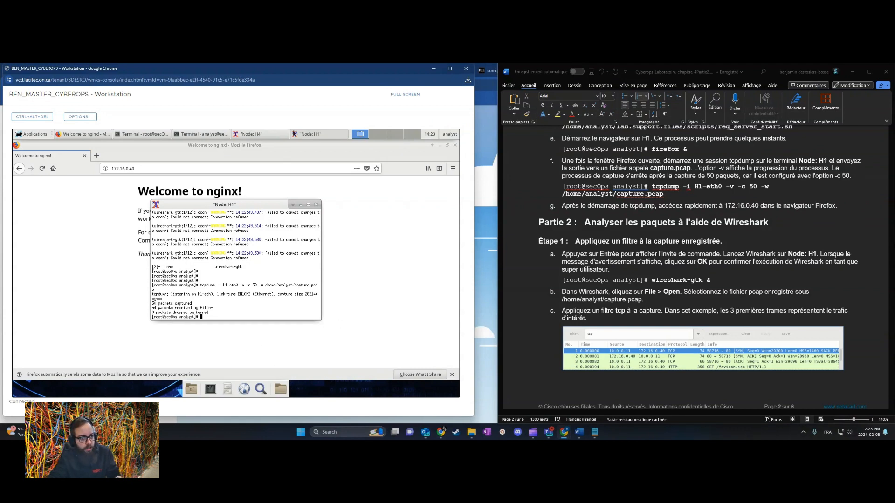
pyautogui.press('Up')
pyautogui.press('Up')
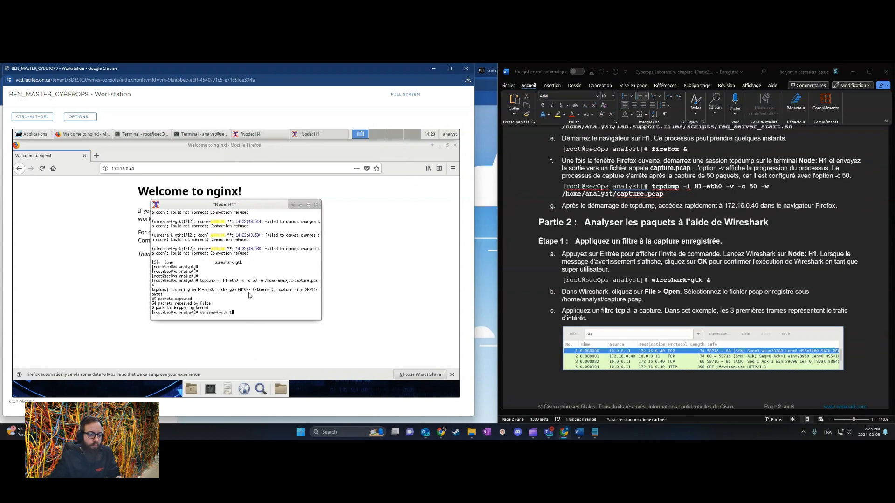
pyautogui.press('Return')
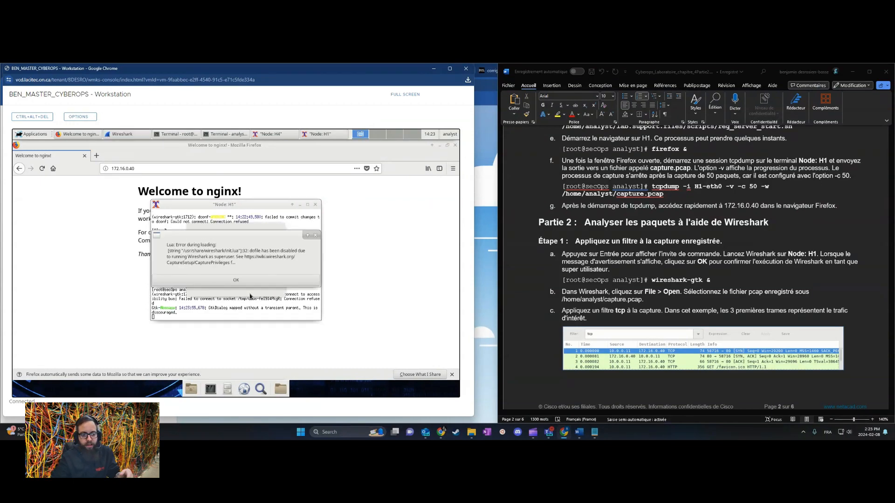
pyautogui.click(272, 284)
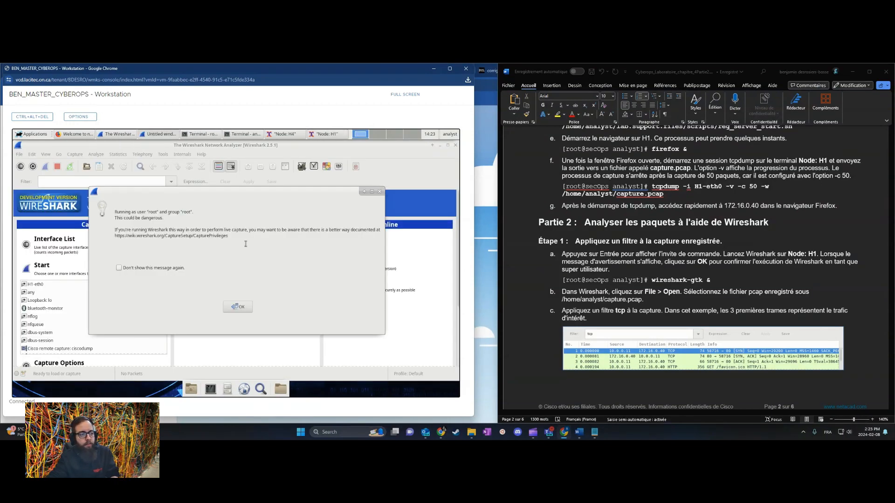
pyautogui.click(244, 309)
# Step: Open capture.pcap from /home/analyst in Wireshark and enlarge the packet list
pyautogui.click(19, 154)
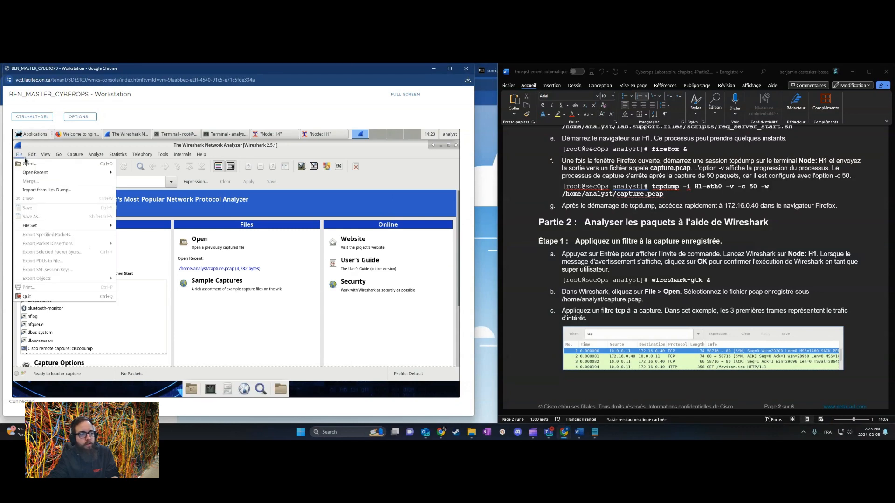
pyautogui.click(28, 164)
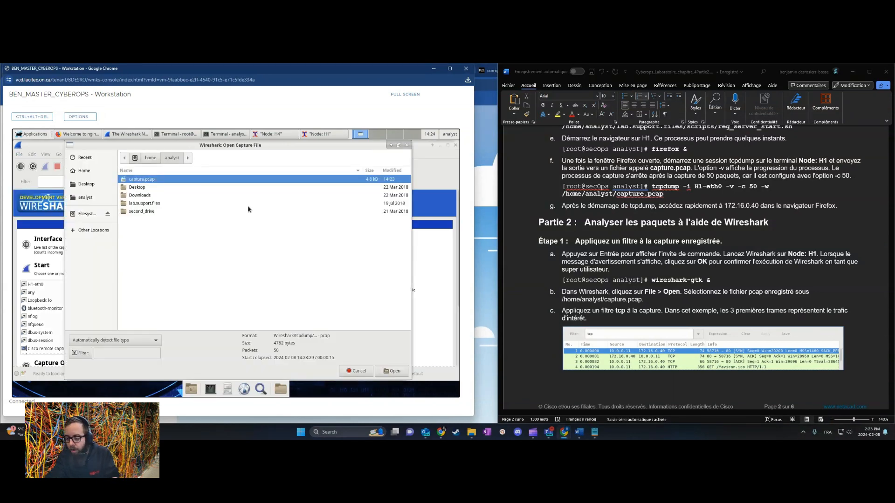
pyautogui.click(395, 371)
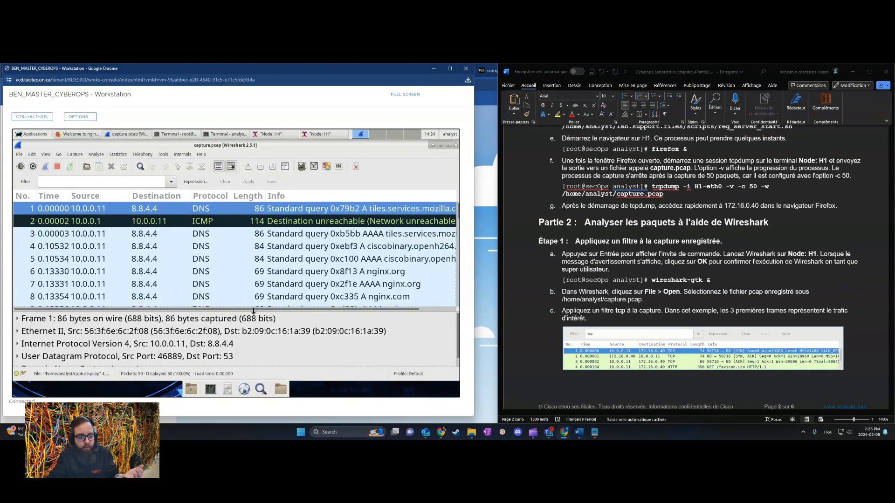
pyautogui.moveTo(258, 381); pyautogui.dragTo(258, 364)
# Step: Look through the whole packet list for TCP or HTTP traffic to 172.16.0.40
pyautogui.scroll(-11, 241, 275)
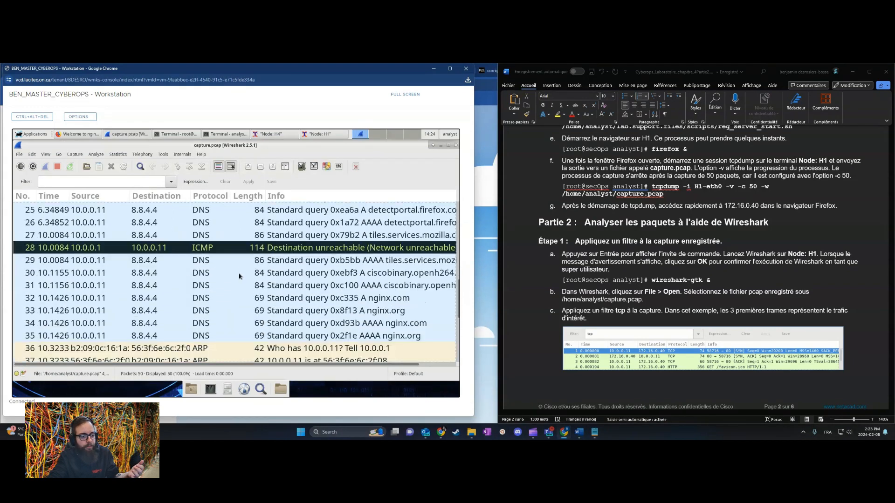
pyautogui.scroll(-2, 241, 275)
pyautogui.scroll(4, 371, 271)
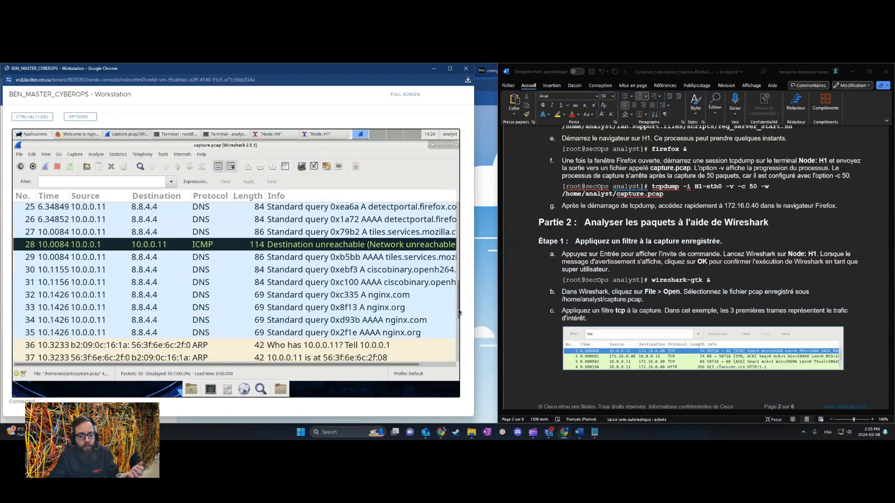
pyautogui.scroll(8, 445, 280)
pyautogui.scroll(-2, 445, 261)
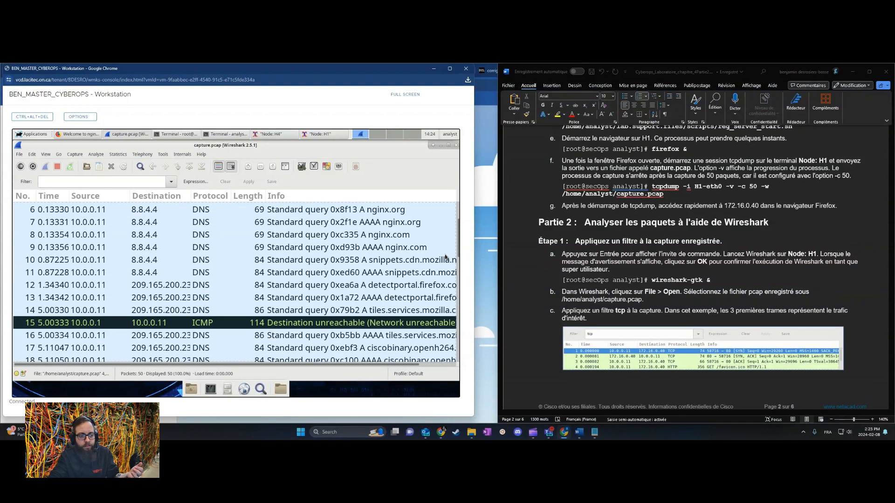
pyautogui.scroll(-10, 445, 257)
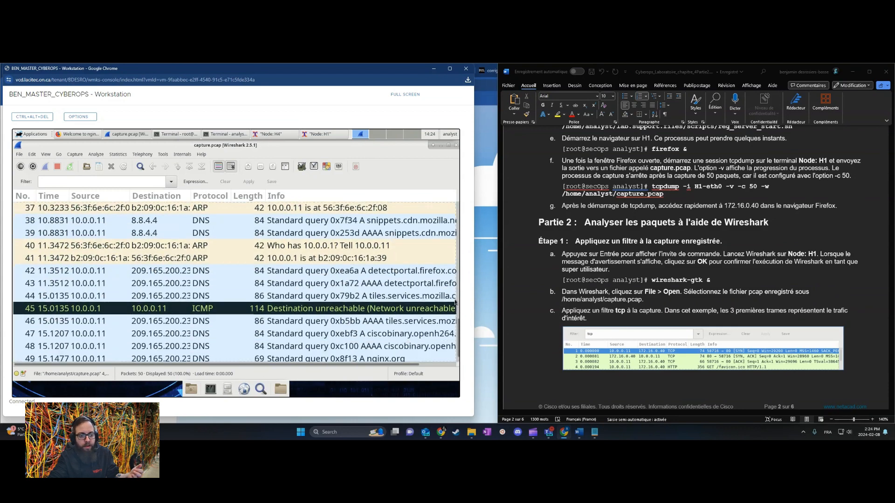
pyautogui.scroll(-1, 448, 303)
pyautogui.click(429, 294)
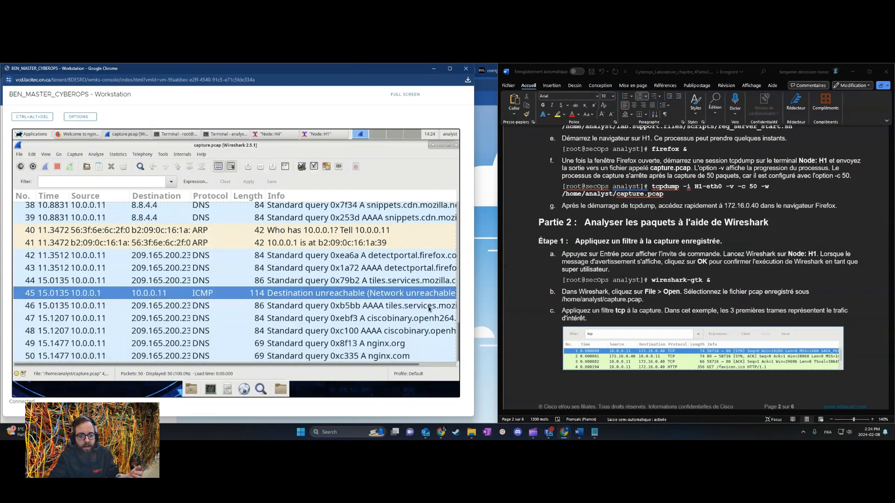
# Step: Filter the capture by http to check for web packets, and clear the filter again
pyautogui.click(97, 183)
pyautogui.write('http')
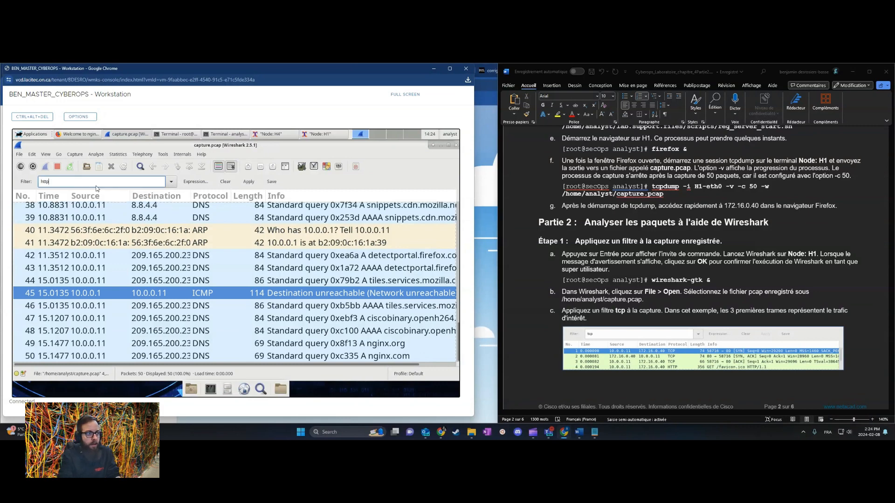
pyautogui.press('Return')
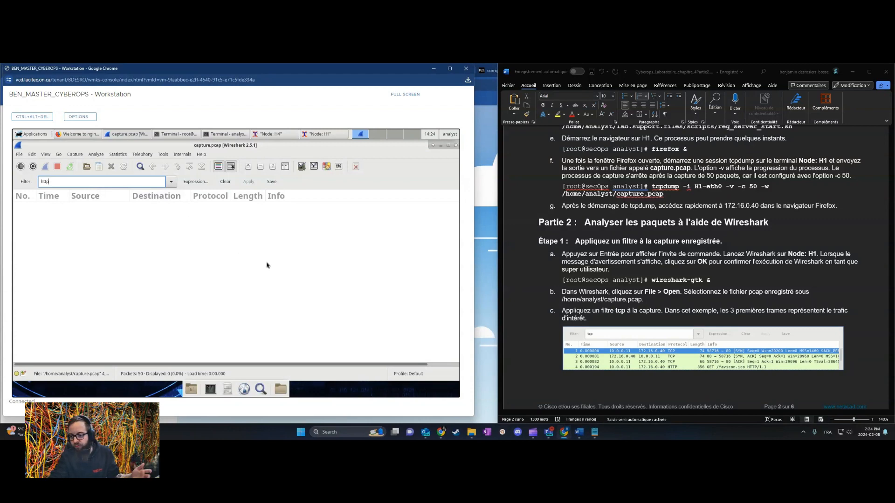
pyautogui.doubleClick(94, 185)
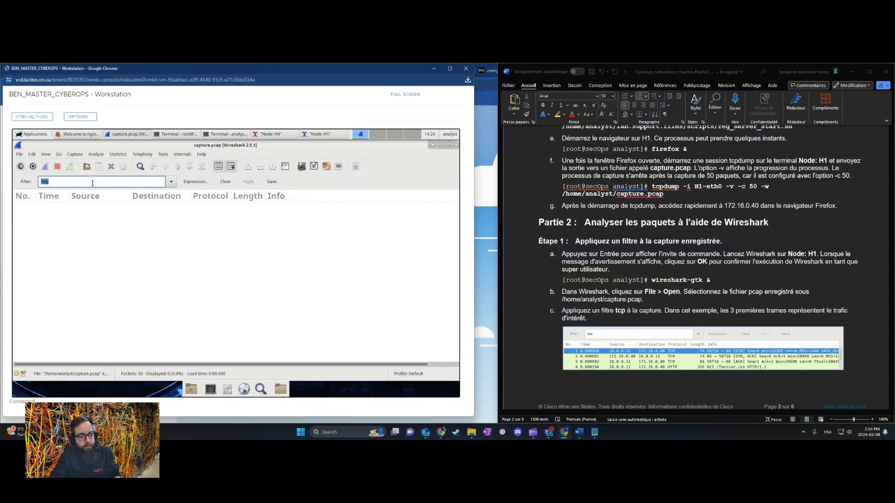
pyautogui.press('BackSpace')
pyautogui.press('Return')
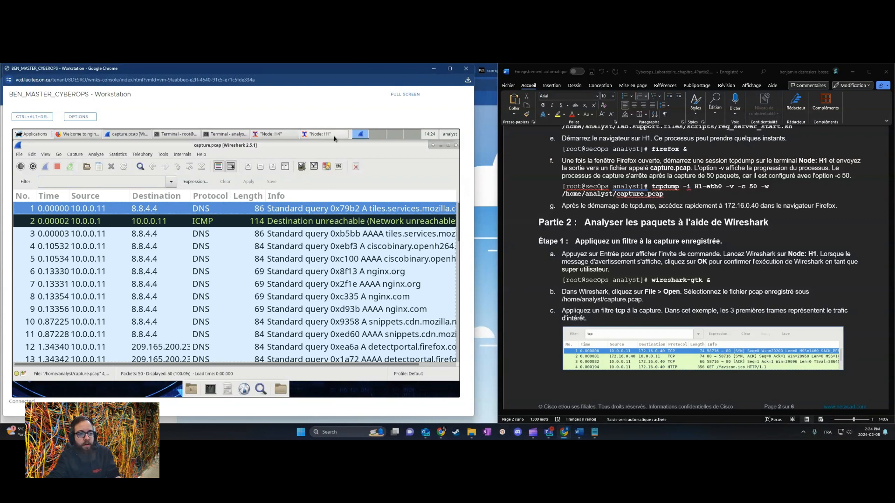
# Step: Launch a new Firefox window from the Node: H1 terminal with firefox &
pyautogui.click(75, 135)
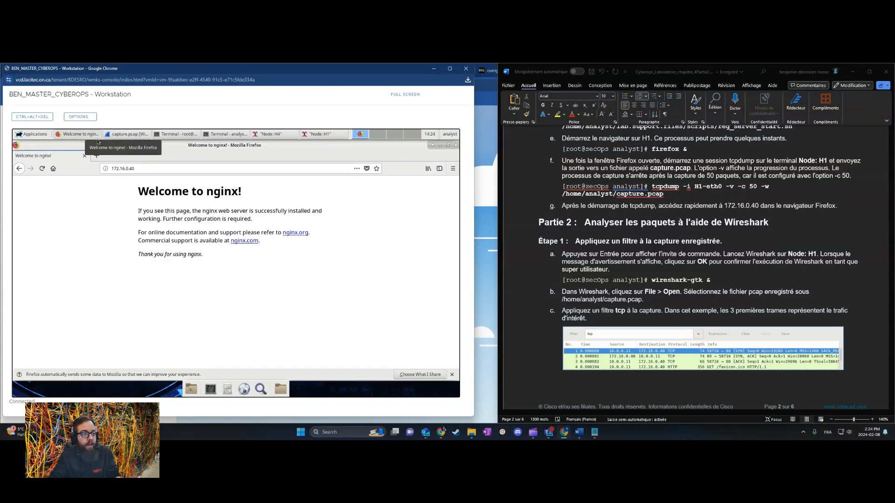
pyautogui.click(318, 134)
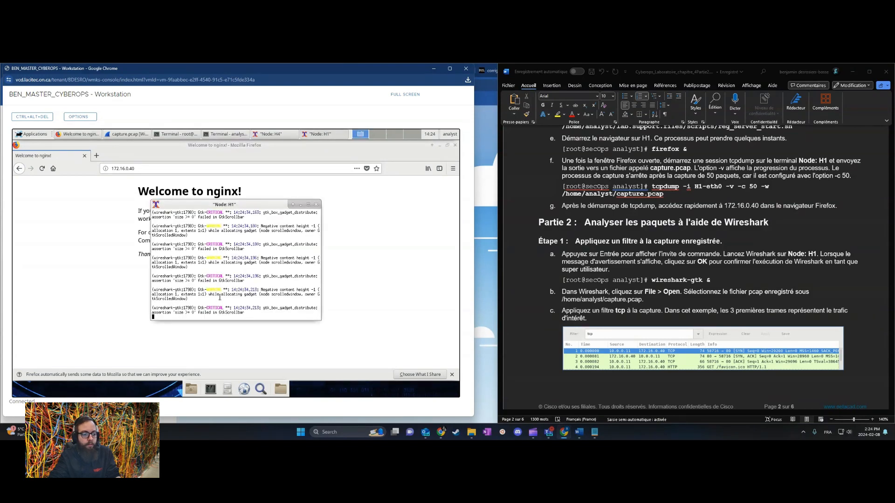
pyautogui.press('Return')
pyautogui.press('Return')
pyautogui.press('Up')
pyautogui.press('Up')
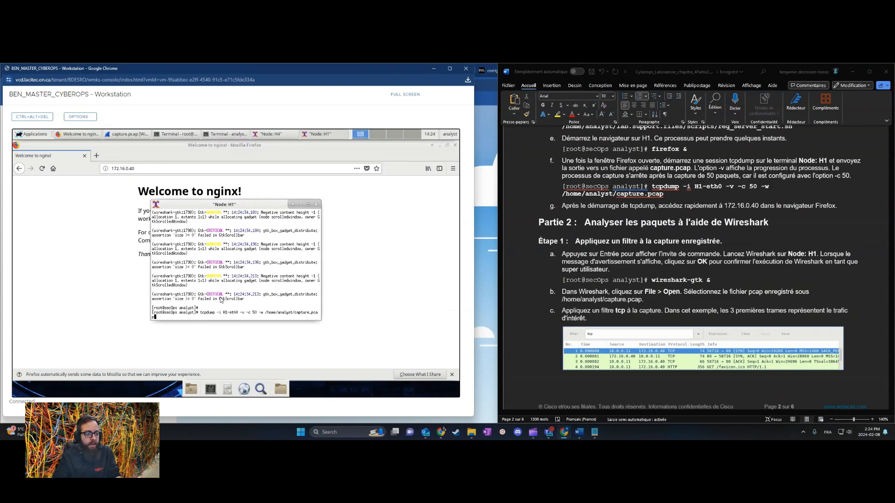
pyautogui.press('Down')
pyautogui.press('Up')
pyautogui.press('Up')
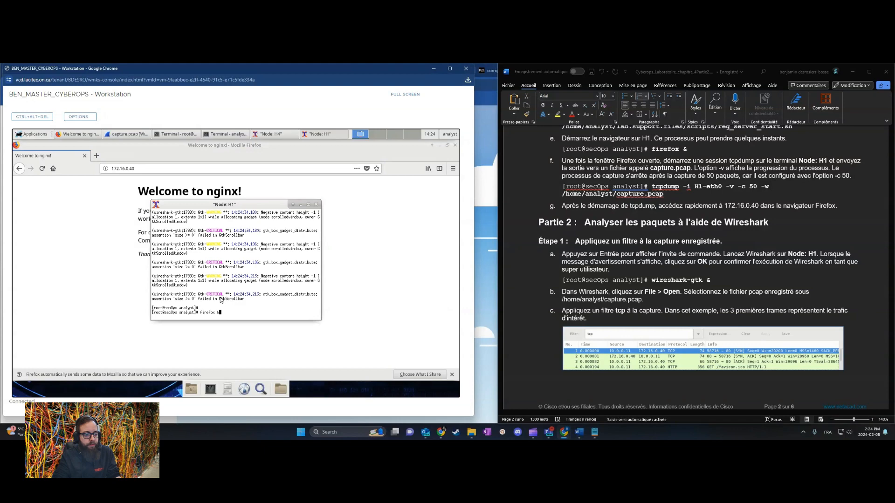
pyautogui.press('Return')
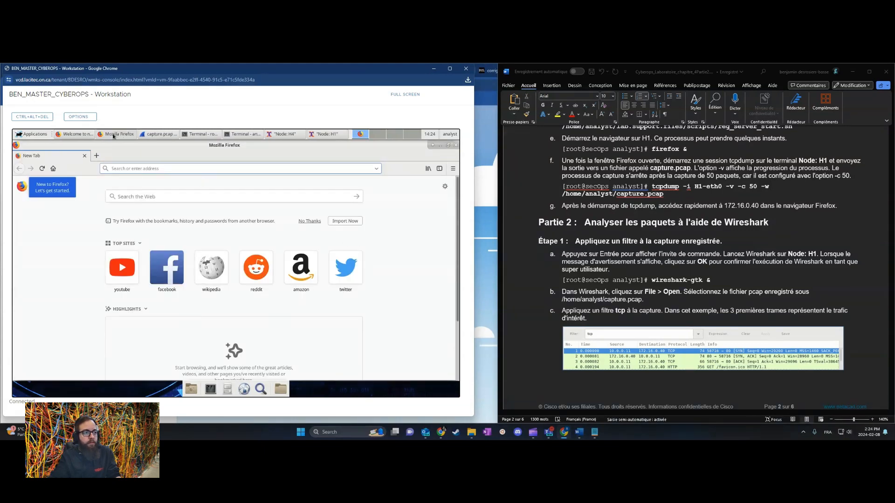
# Step: Close the older Firefox window that shows the nginx welcome page
pyautogui.click(82, 136)
pyautogui.rightClick(87, 137)
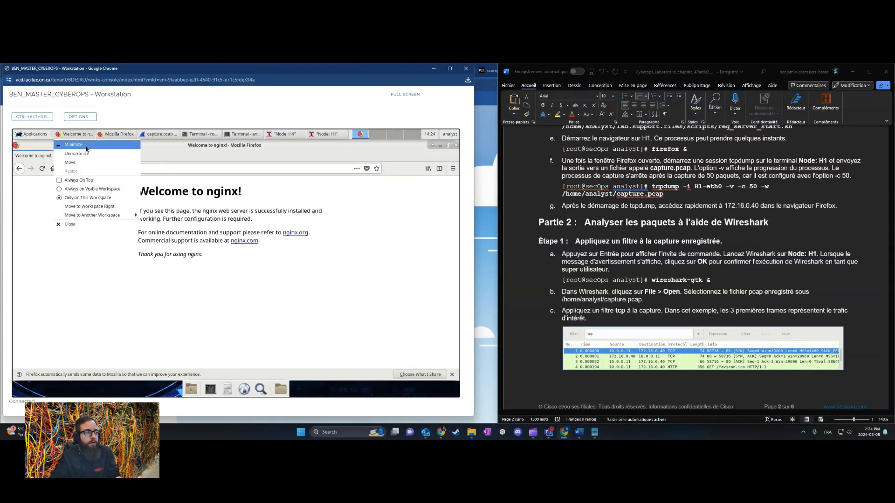
pyautogui.click(70, 225)
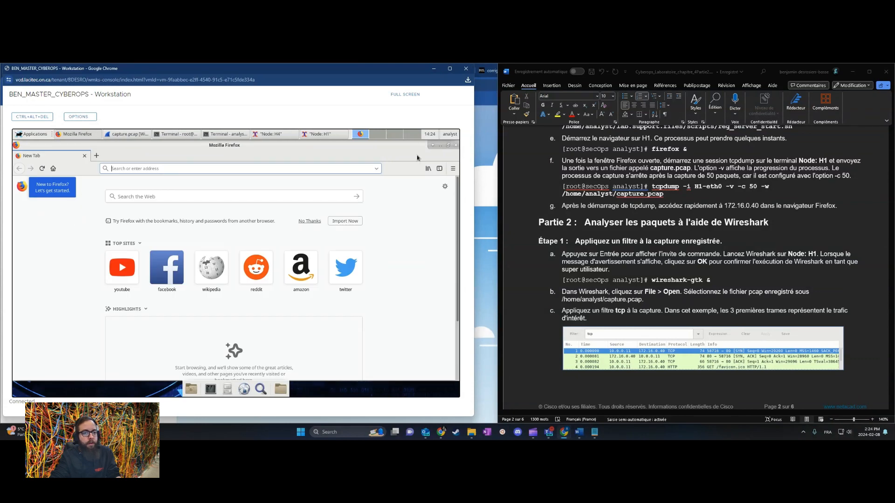
# Step: Open a private browsing window in Firefox and return to the Node: H1 terminal
pyautogui.click(452, 170)
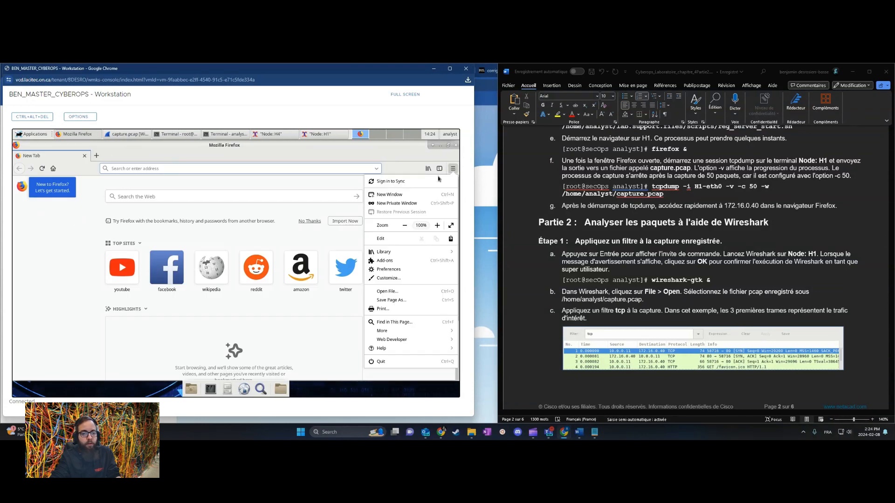
pyautogui.click(415, 204)
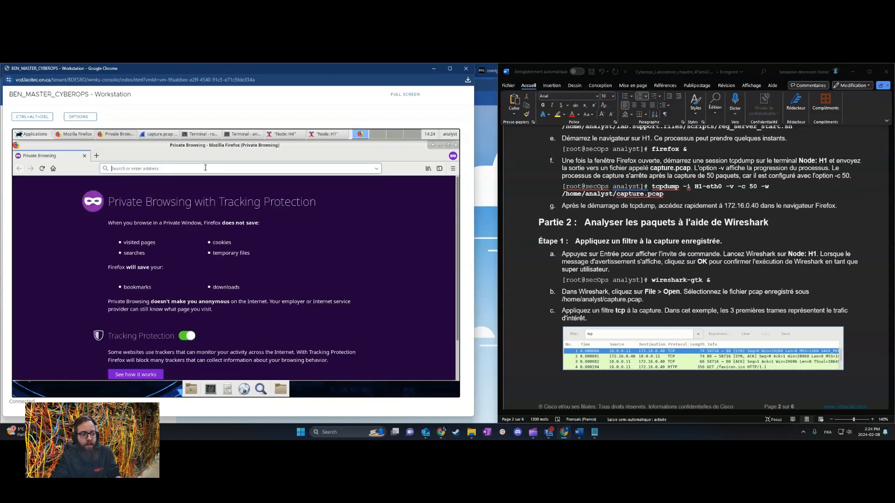
pyautogui.click(330, 135)
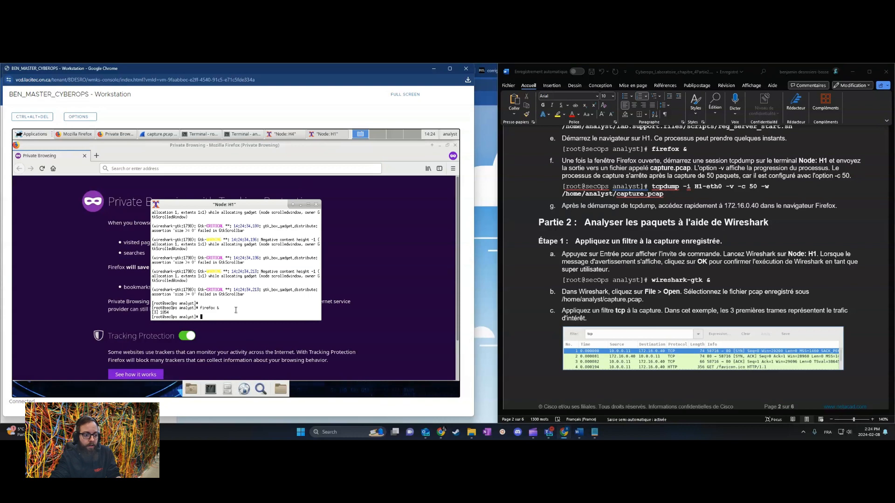
pyautogui.click(180, 168)
pyautogui.write('http://172.16.0.40/')
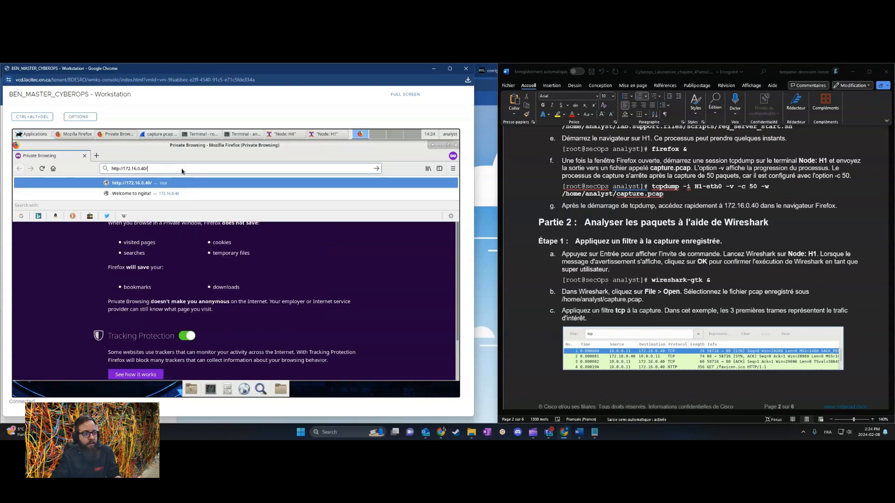
pyautogui.click(332, 136)
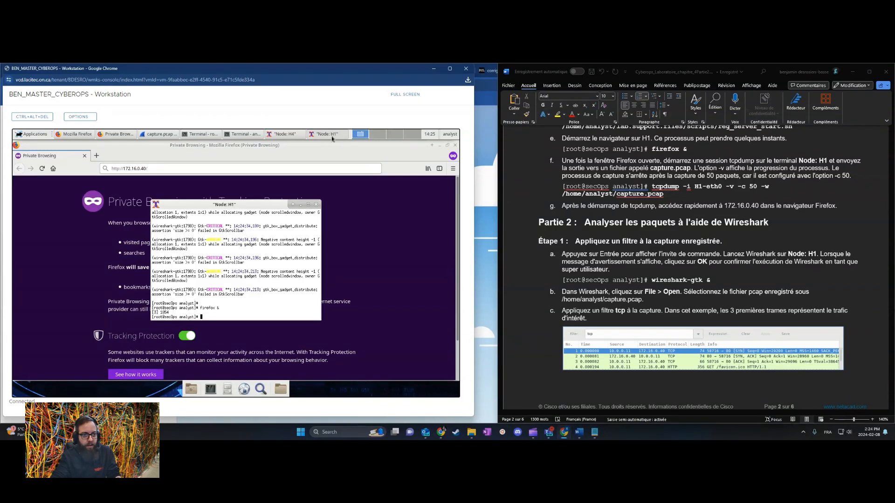
pyautogui.moveTo(235, 209); pyautogui.dragTo(250, 207)
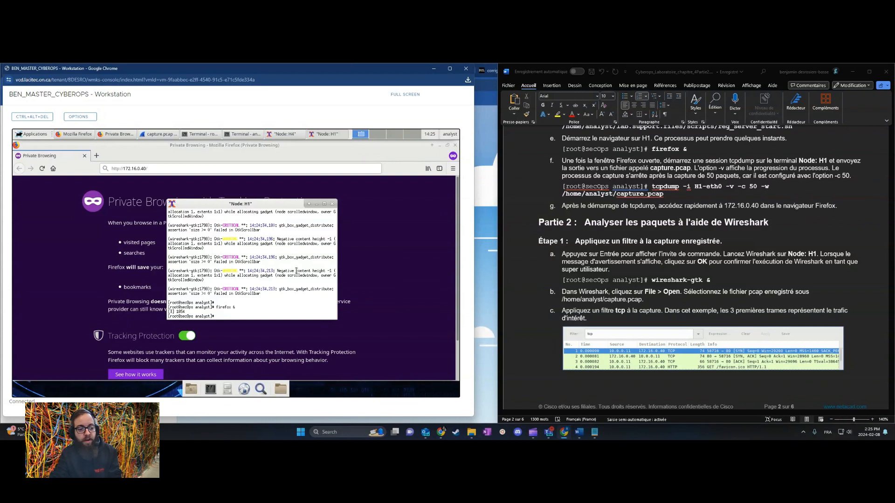
# Step: Run tcpdump -i H1-eth0 -v -c 50 -w /home/analyst/capture.pcap in Node: H1 and load 172.16.0.40 in the private window
pyautogui.write('tcpdump -i H1-eth0 -v -c 50 -w /home/analyst/capture.pcap')
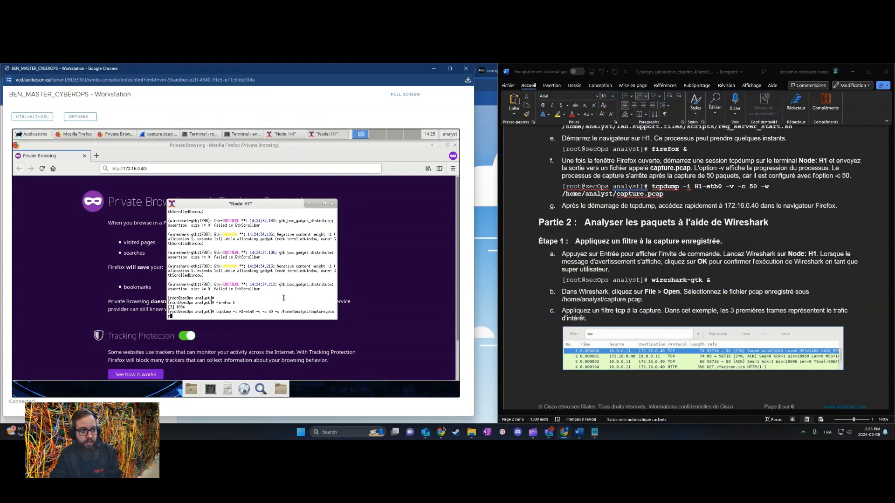
pyautogui.press('Return')
pyautogui.click(169, 168)
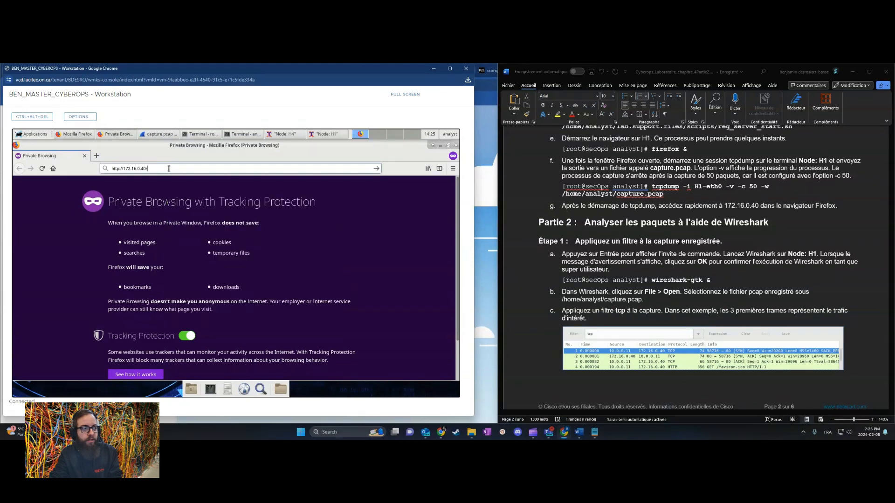
pyautogui.press('Return')
pyautogui.click(333, 137)
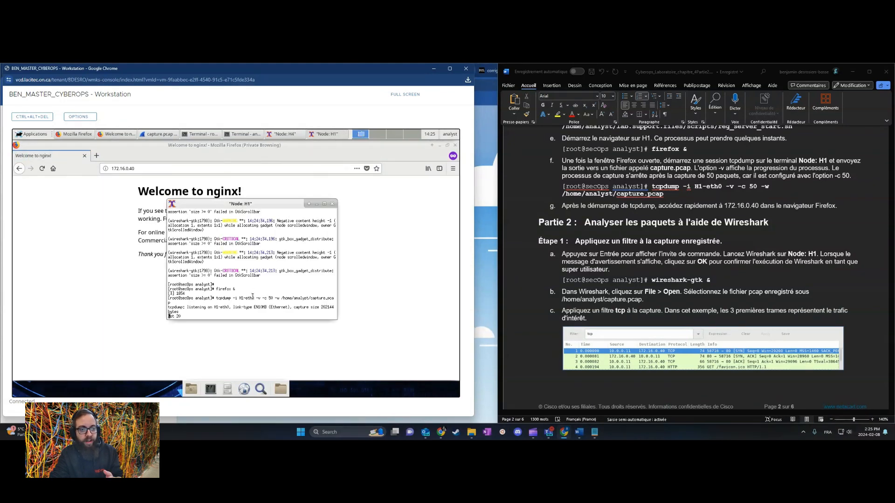
# Step: Reload the nginx page to generate more traffic, close the developer tools, and return to the Node: H1 terminal
pyautogui.click(154, 165)
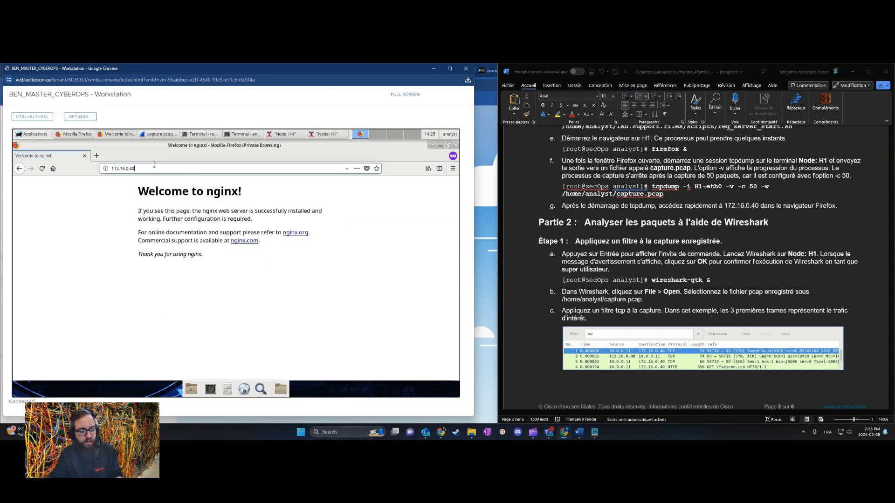
pyautogui.hotkey('shift', 'F5')
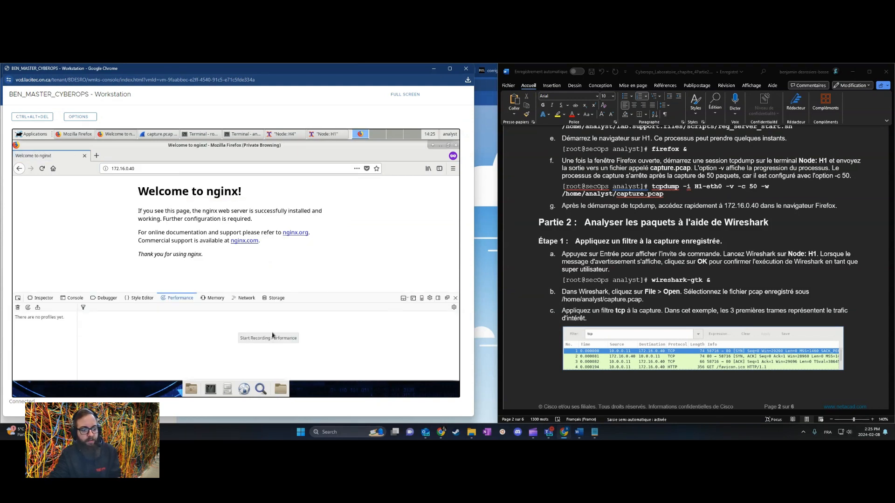
pyautogui.click(455, 298)
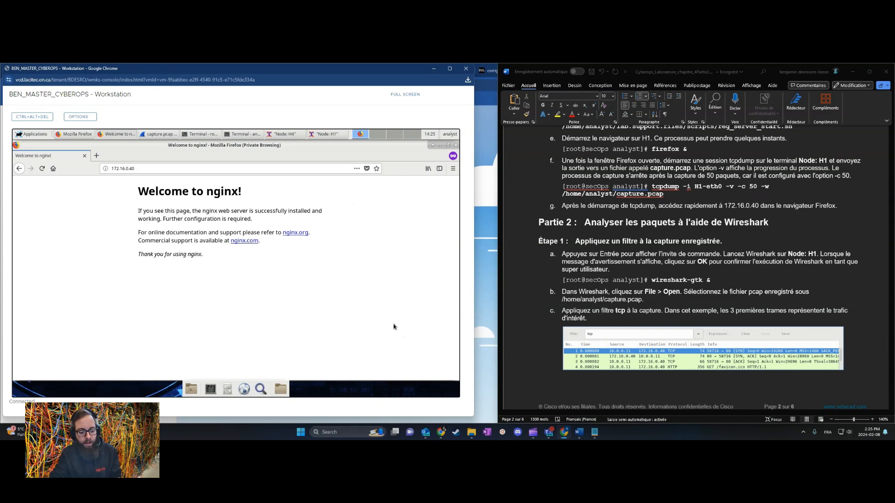
pyautogui.click(327, 134)
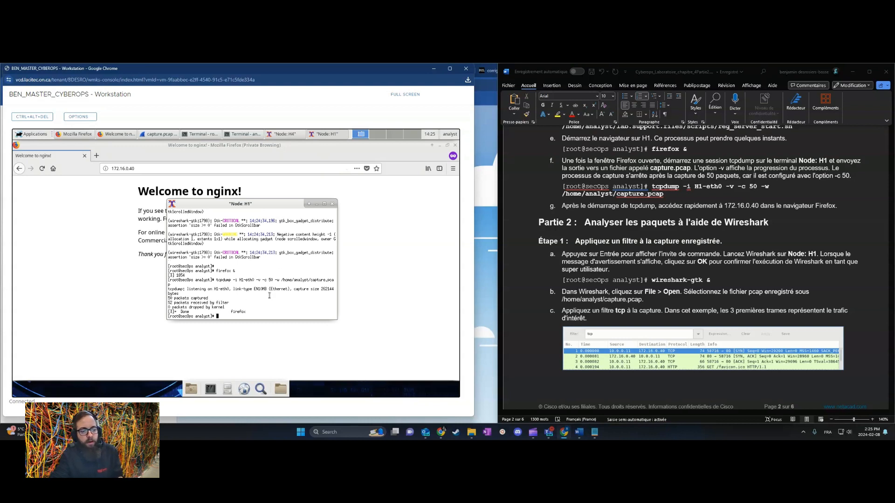
# Step: Launch Wireshark from the Node: H1 terminal with wireshark-gtk & and accept the superuser warning
pyautogui.write('wireshark-gtk &')
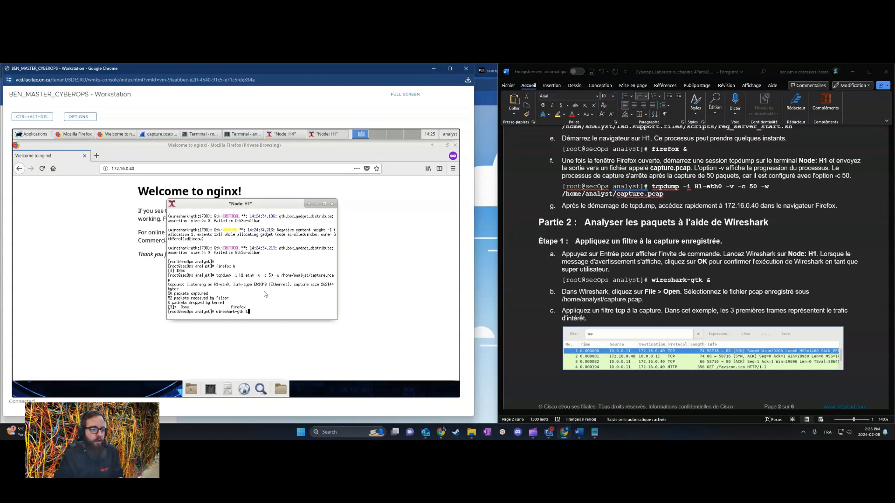
pyautogui.press('Return')
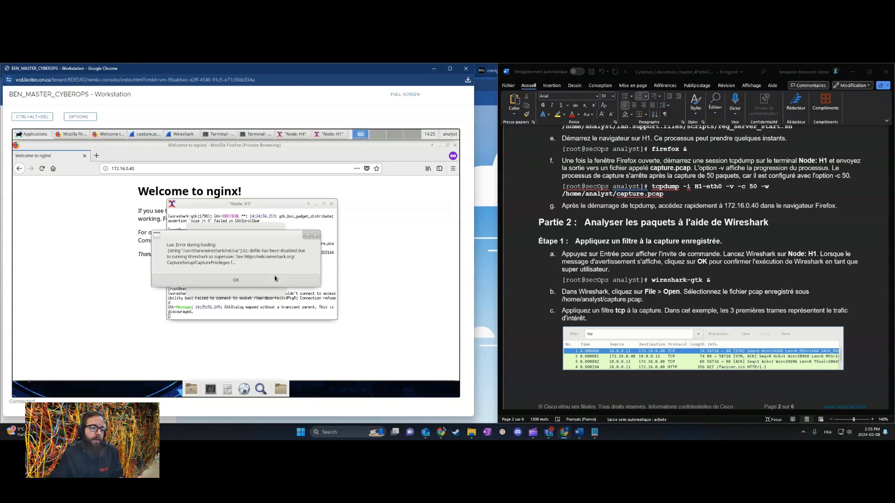
pyautogui.click(236, 307)
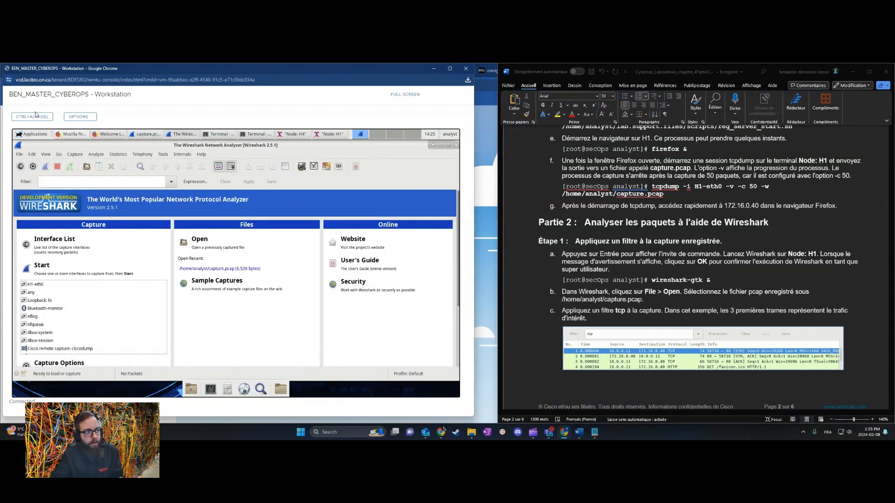
# Step: Open the capture file /home/analyst/capture.pcap in the new Wireshark window
pyautogui.click(19, 155)
pyautogui.click(23, 164)
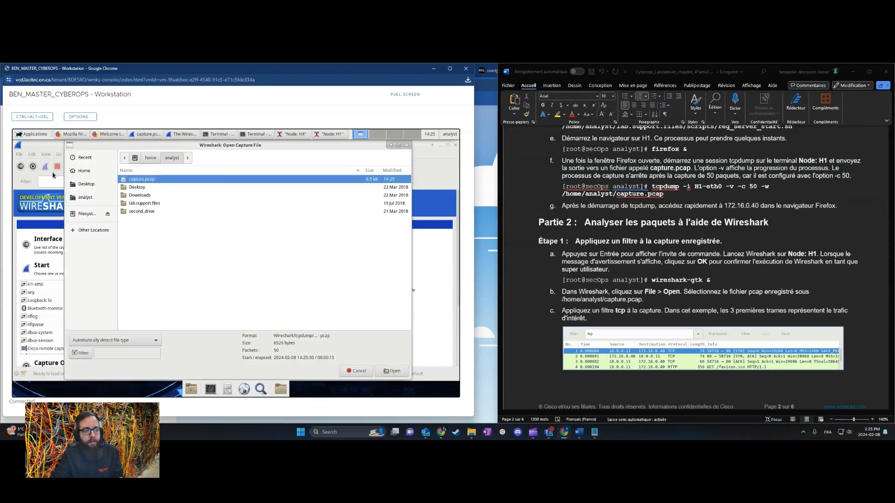
pyautogui.doubleClick(162, 182)
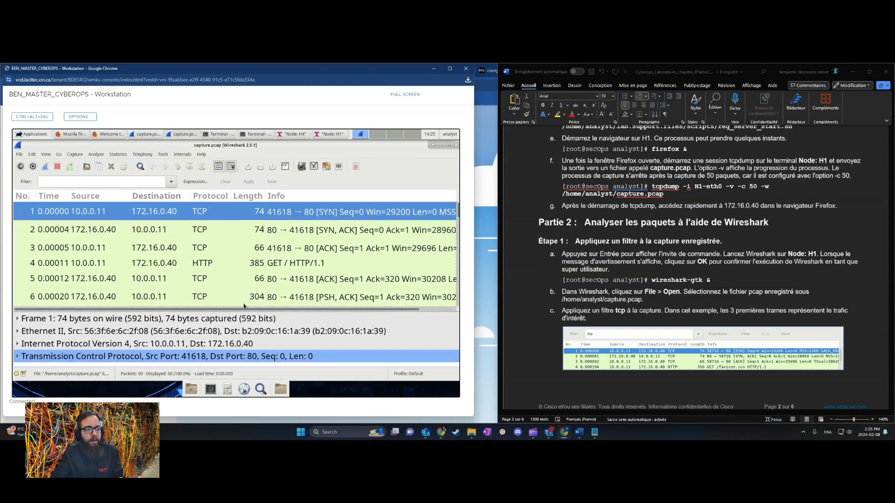
# Step: Examine the captured packets, including HTTP packets 28 and 29 and TCP packet 30, and return to packet 1
pyautogui.scroll(-3, 307, 254)
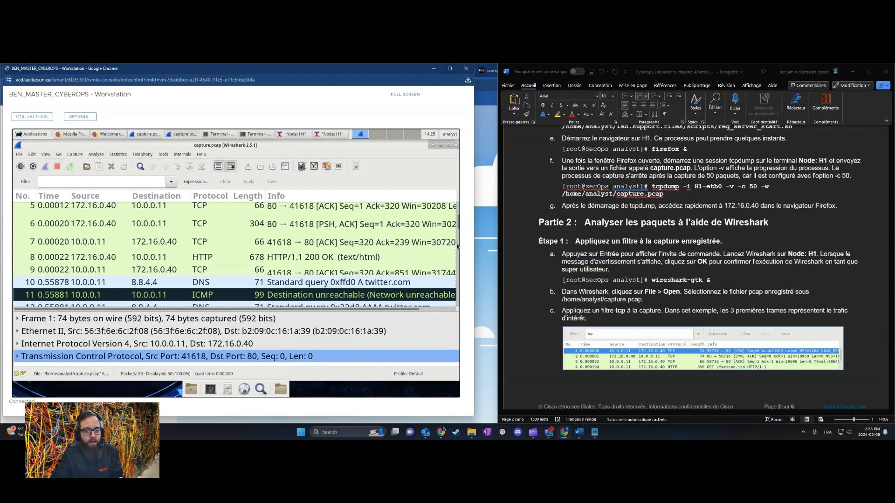
pyautogui.moveTo(457, 246); pyautogui.dragTo(458, 266)
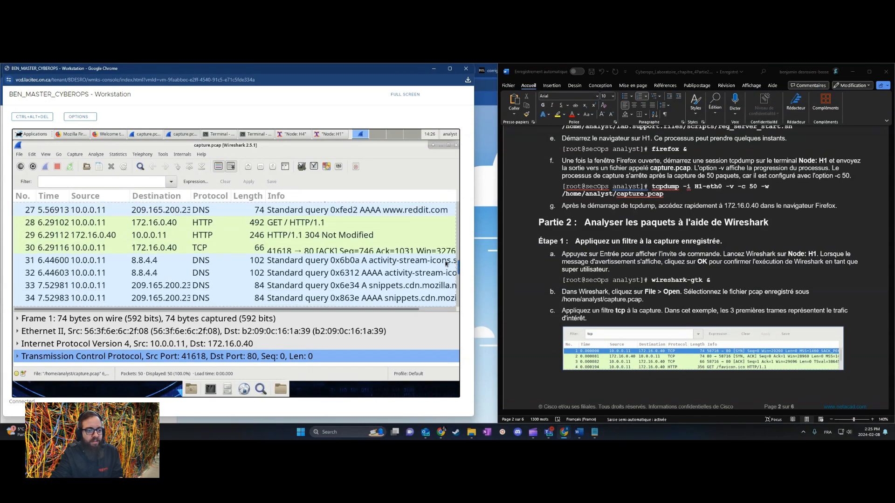
pyautogui.scroll(5, 344, 243)
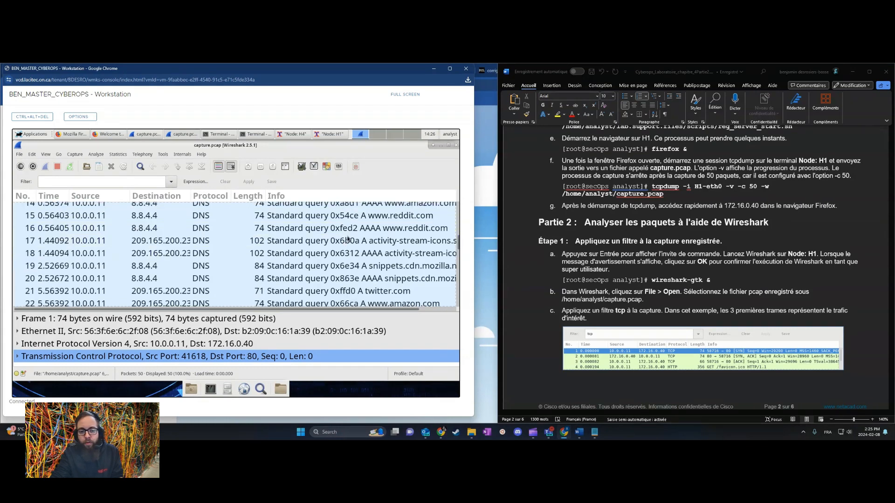
pyautogui.scroll(-4, 380, 237)
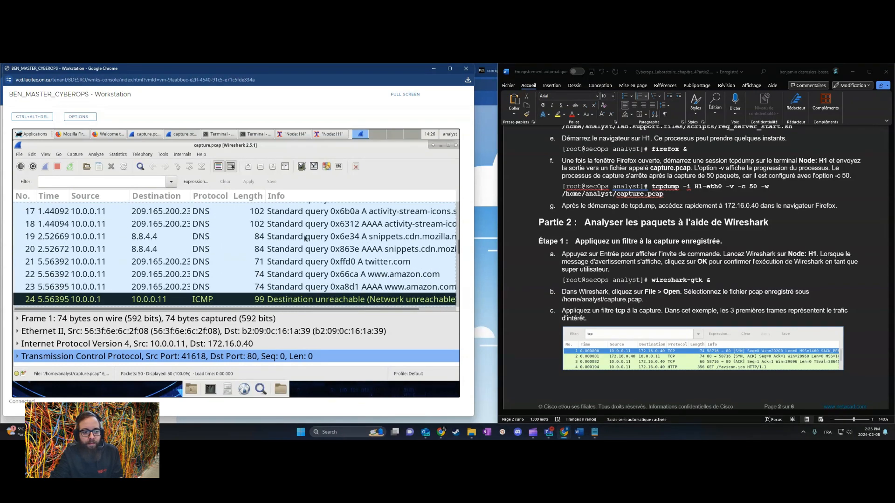
pyautogui.click(269, 260)
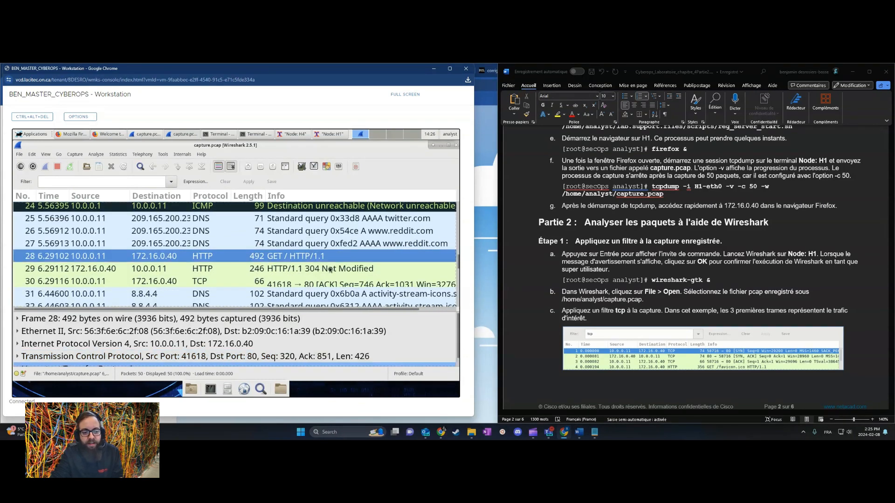
pyautogui.click(205, 267)
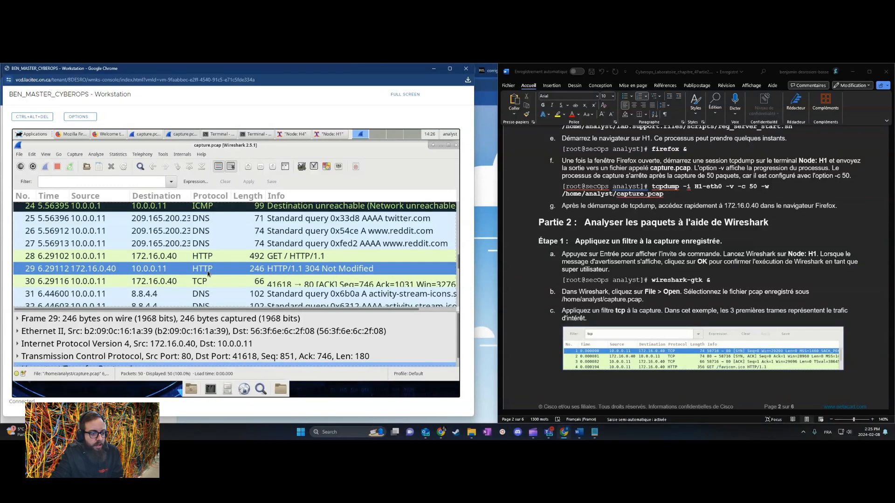
pyautogui.click(207, 282)
pyautogui.scroll(-6, 324, 270)
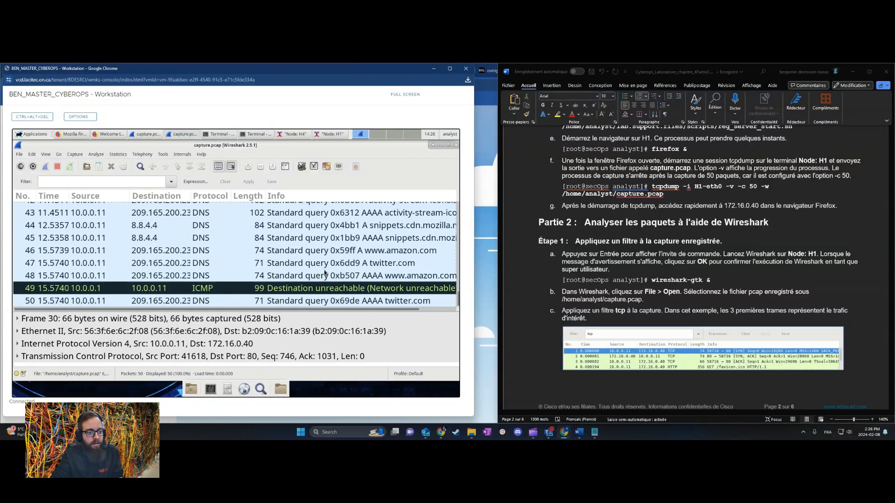
pyautogui.scroll(15, 393, 272)
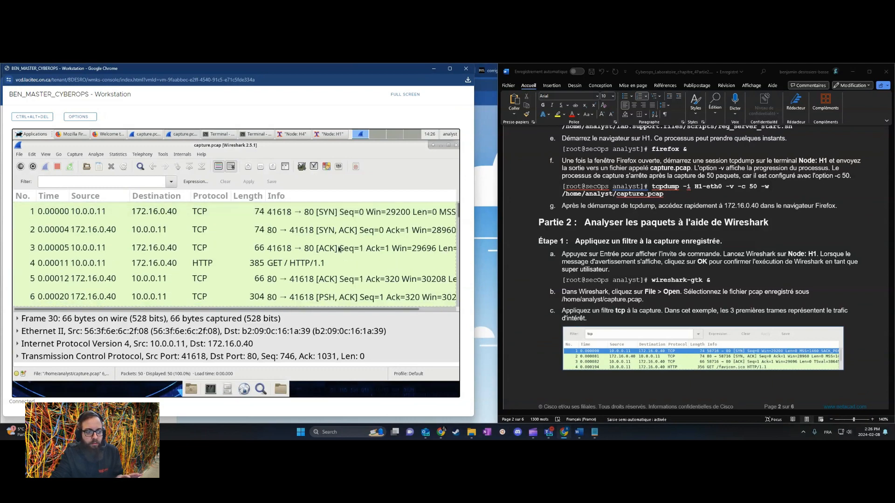
pyautogui.click(299, 209)
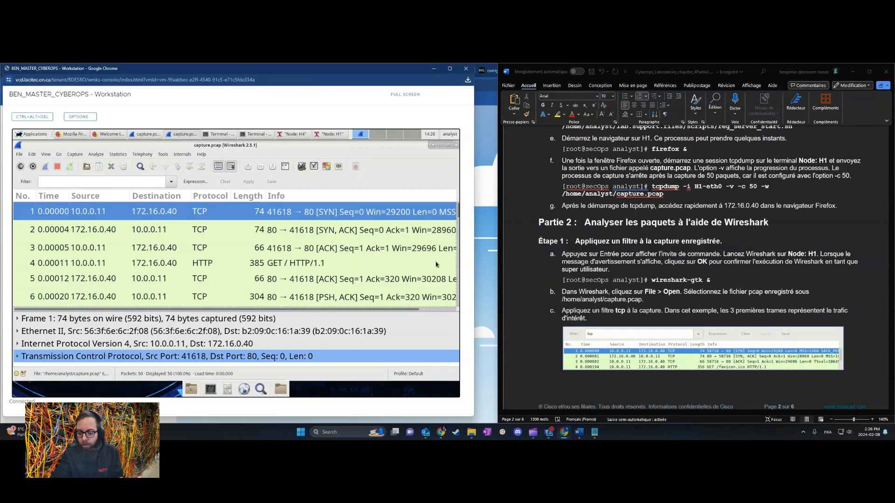
# Step: Consult the lab instructions on filtering and apply the display filter tcp to the capture
pyautogui.click(772, 299)
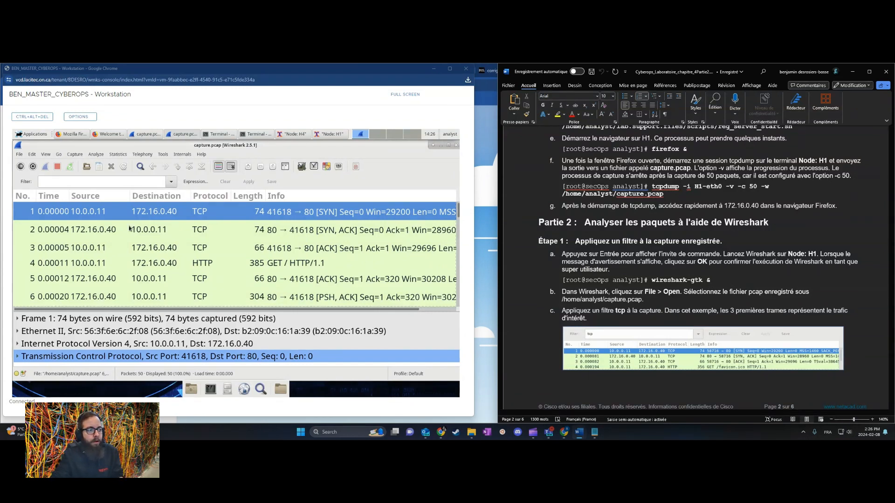
pyautogui.click(778, 277)
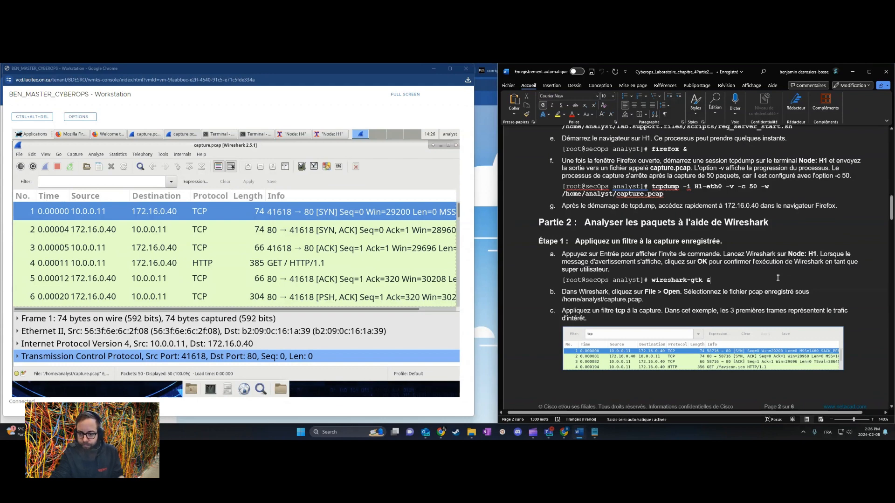
pyautogui.scroll(-2, 692, 249)
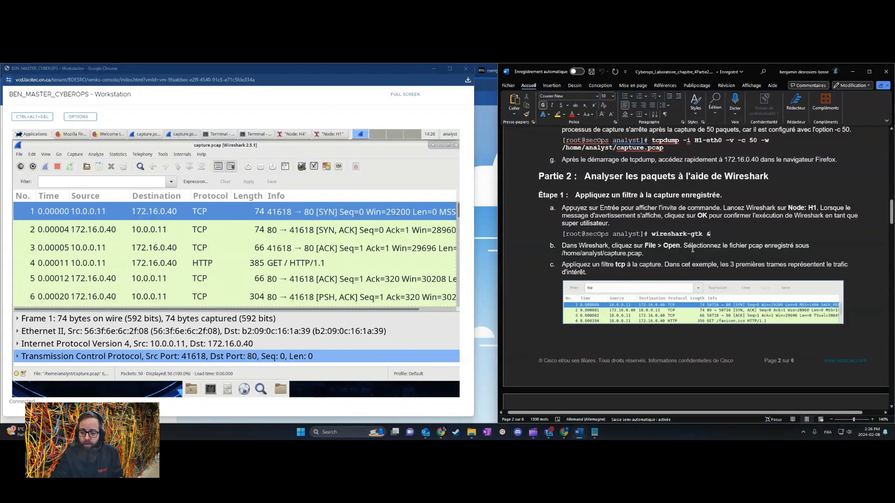
pyautogui.scroll(-1, 693, 249)
pyautogui.click(130, 182)
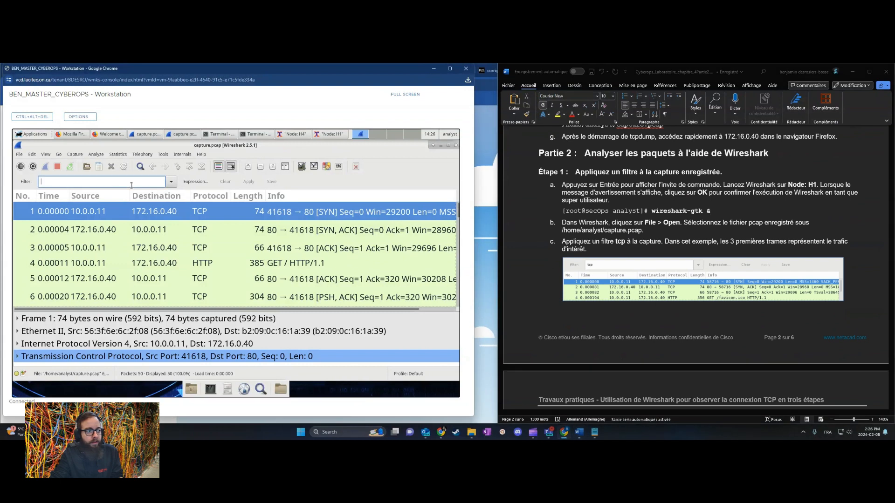
pyautogui.write('tcp')
pyautogui.press('Return')
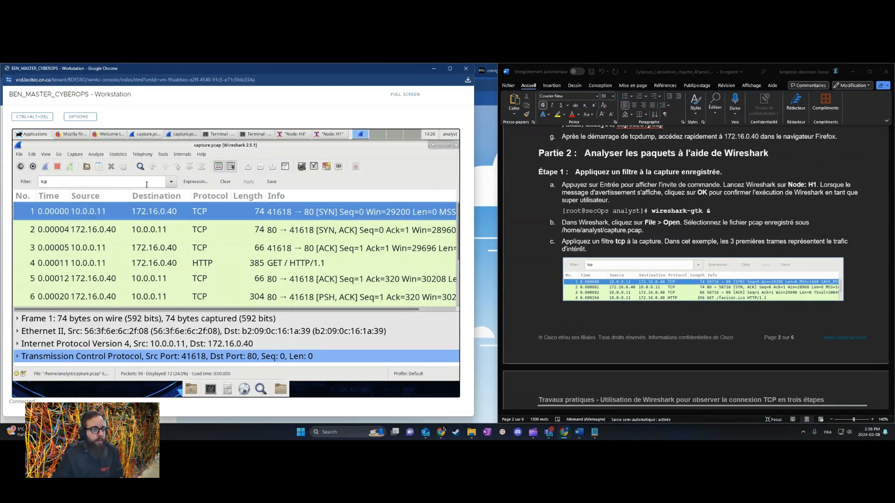
# Step: Review the filtered packets, select the HTTP GET in packet 4, and go to Étape 2 of the lab instructions
pyautogui.click(138, 181)
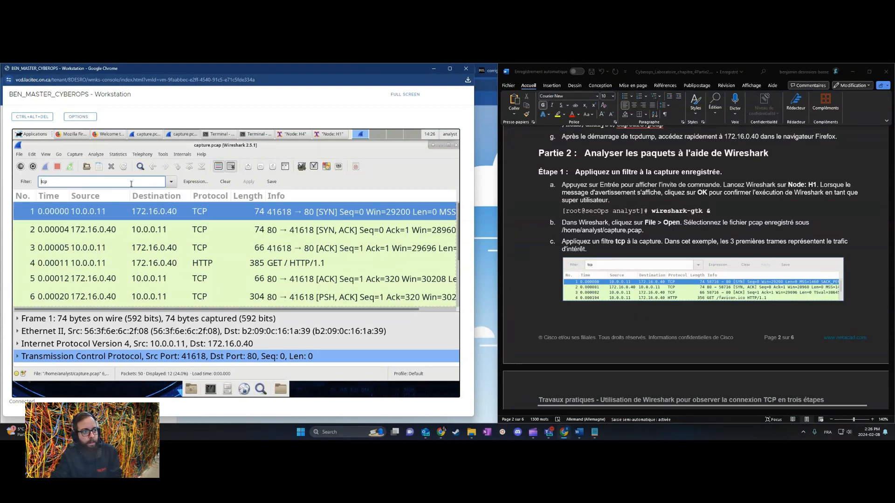
pyautogui.scroll(-2, 180, 214)
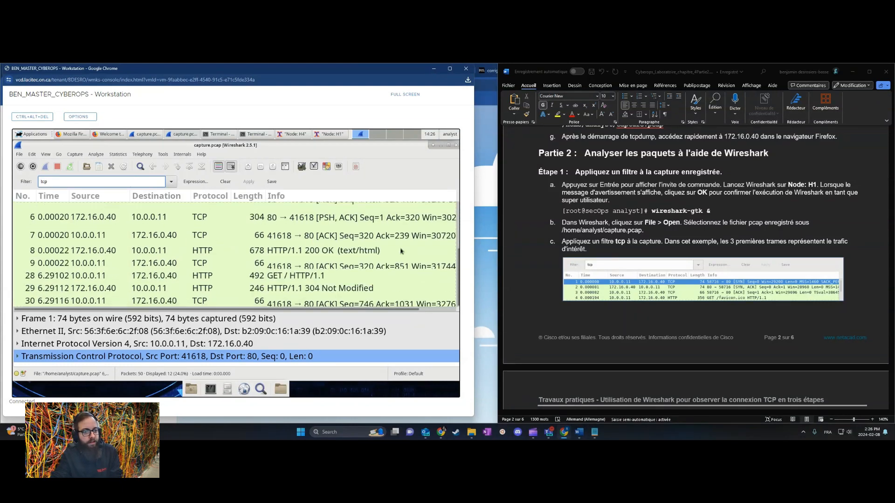
pyautogui.scroll(2, 457, 273)
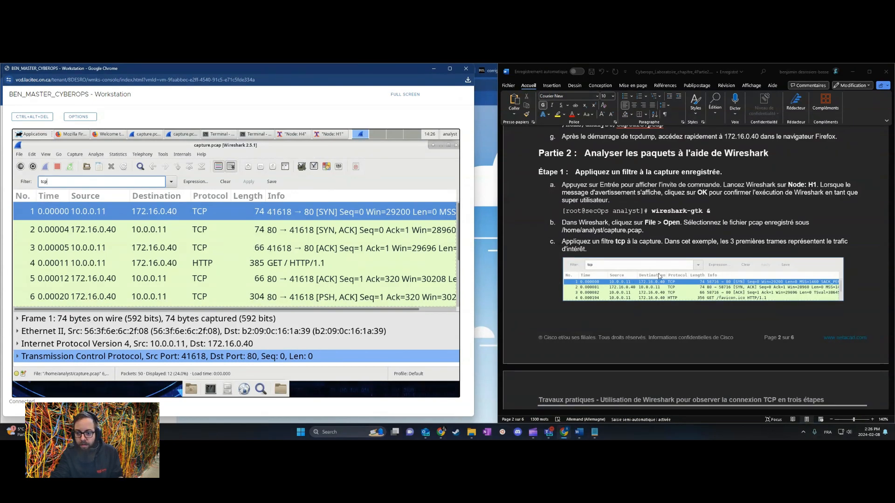
pyautogui.click(230, 264)
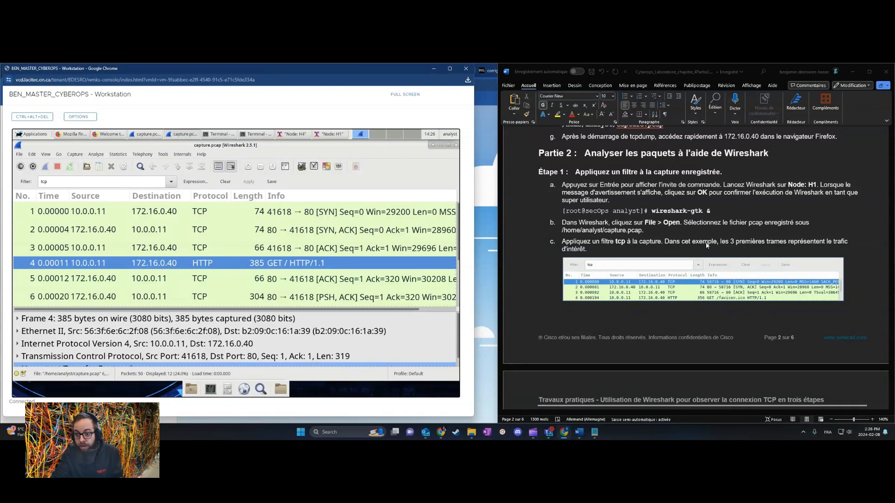
pyautogui.click(657, 232)
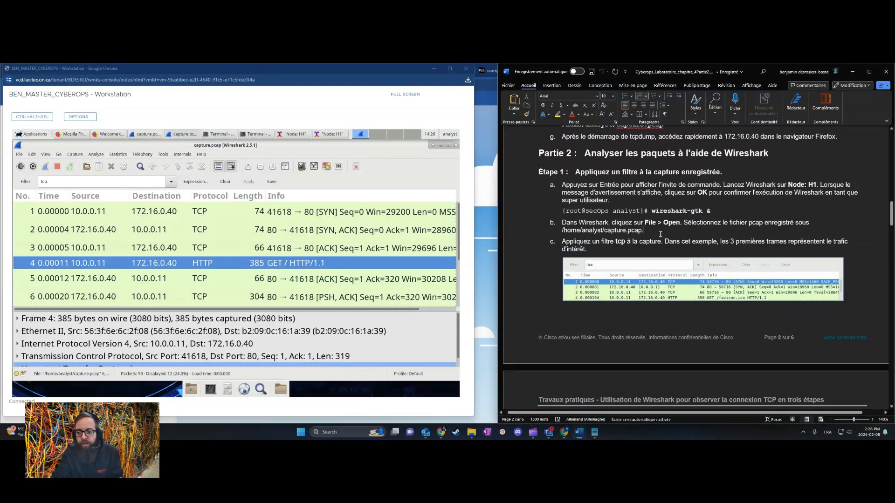
pyautogui.scroll(-5, 653, 243)
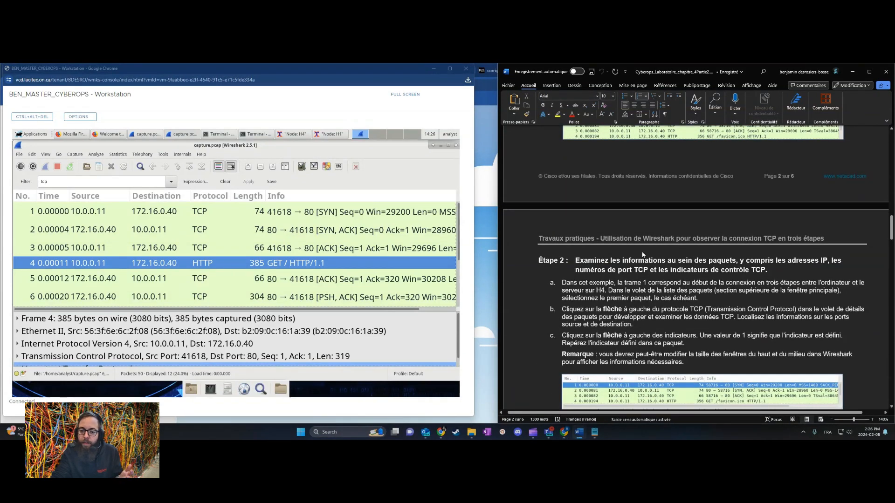
# Step: Read through the lab instructions from Étape 2 to Remarques générales, and return to Étape 2
pyautogui.scroll(-2, 646, 255)
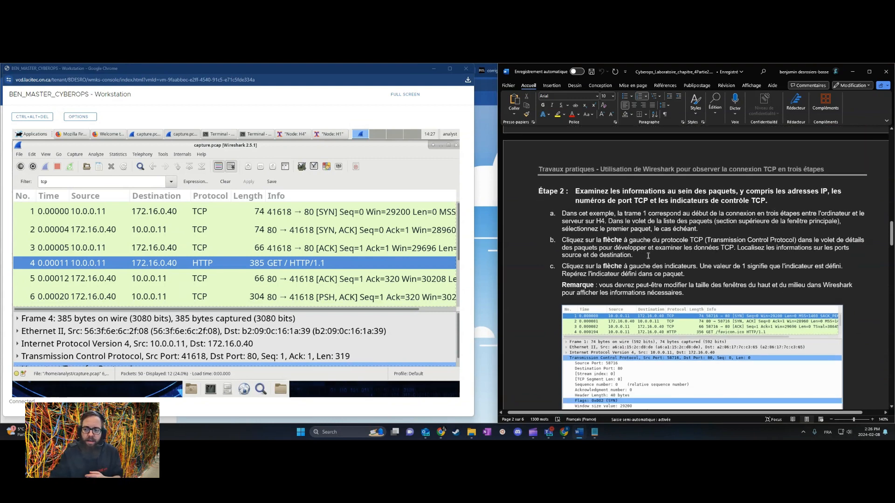
pyautogui.scroll(-7, 643, 191)
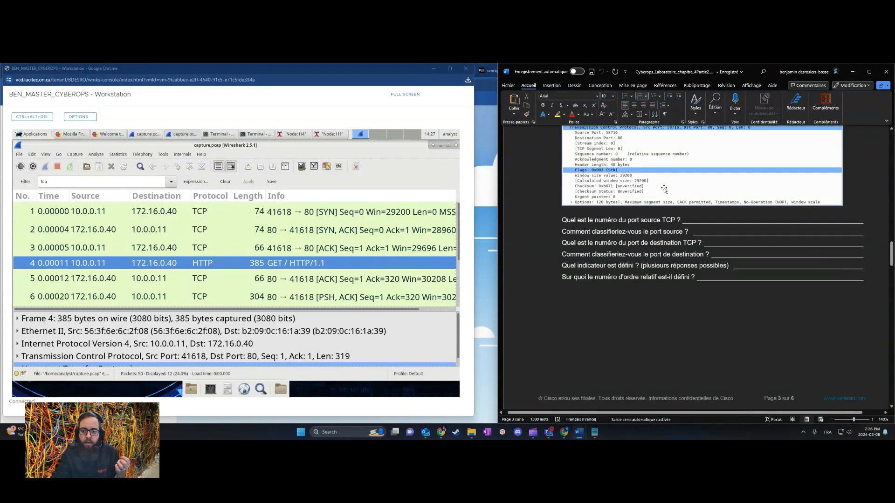
pyautogui.scroll(-6, 666, 192)
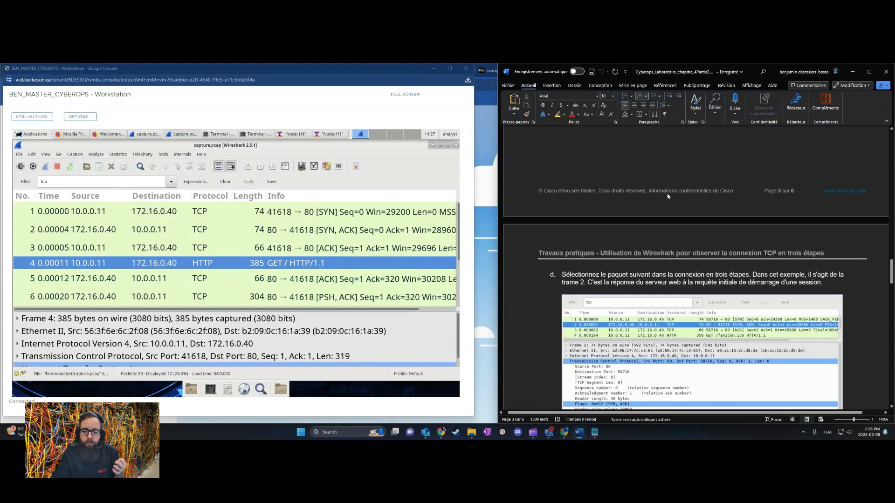
pyautogui.scroll(-15, 668, 196)
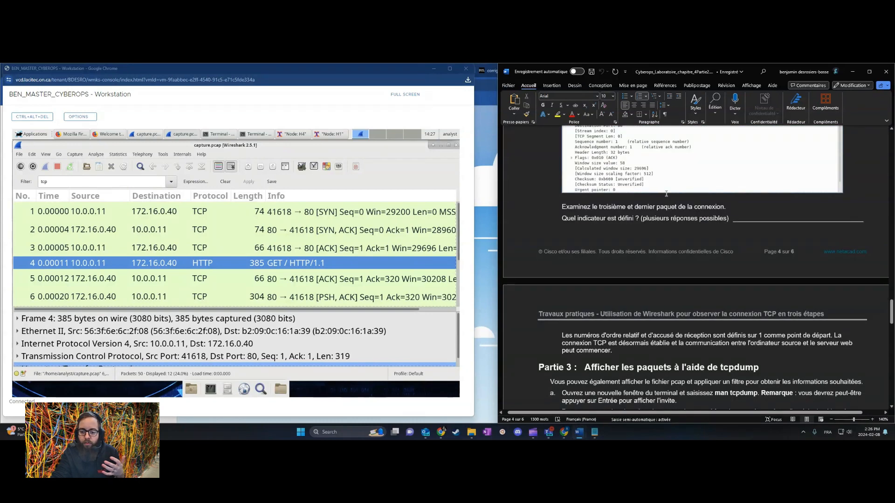
pyautogui.scroll(-5, 667, 193)
pyautogui.scroll(6, 671, 194)
pyautogui.scroll(-3, 675, 194)
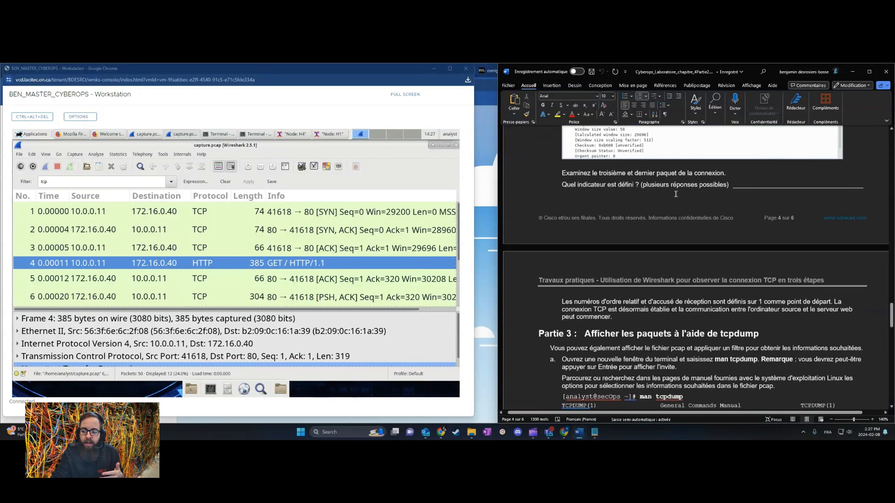
pyautogui.scroll(-10, 676, 194)
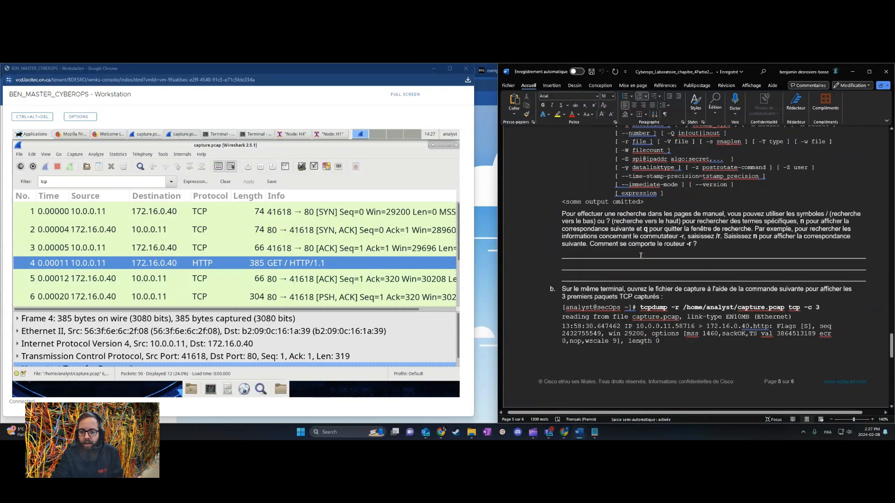
pyautogui.scroll(-10, 641, 256)
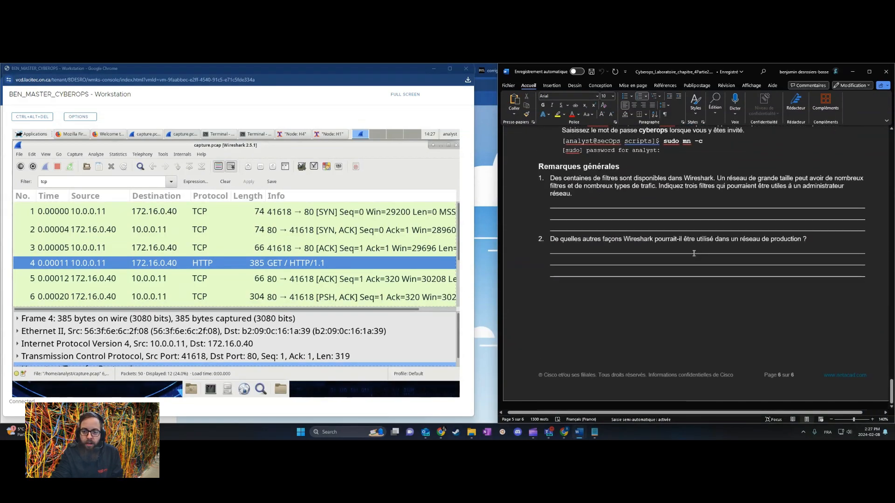
pyautogui.scroll(20, 694, 254)
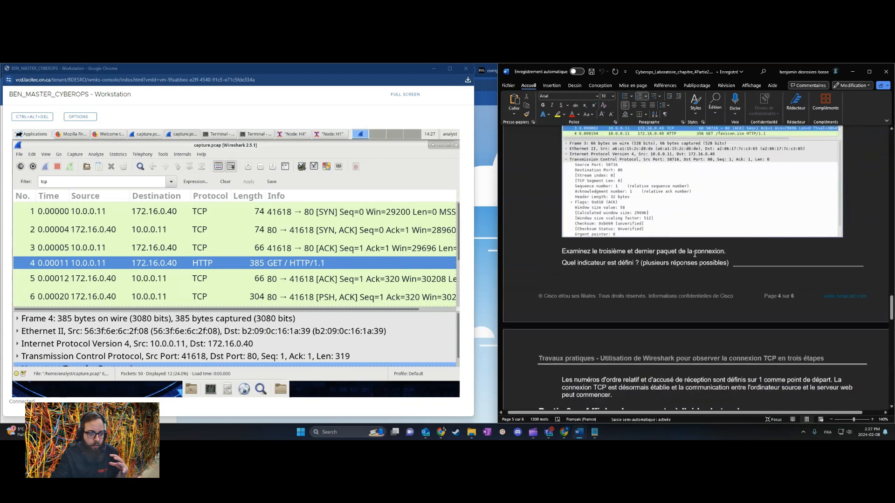
pyautogui.scroll(10, 695, 253)
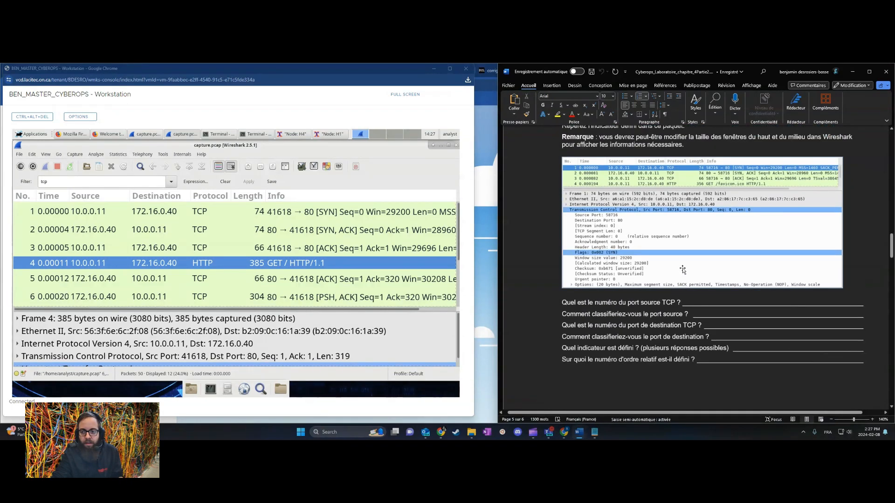
pyautogui.scroll(5, 683, 269)
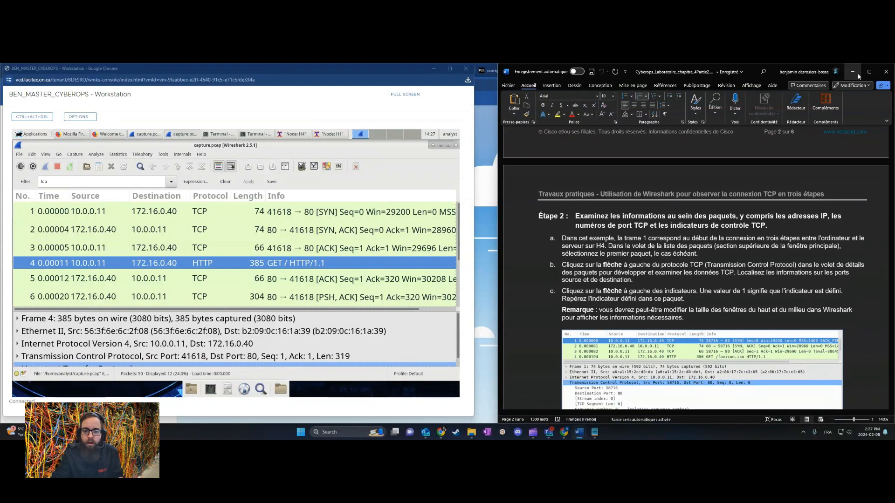
# Step: Widen the Workstation console window, select packet 1 in the capture, and narrow the Time column
pyautogui.click(377, 225)
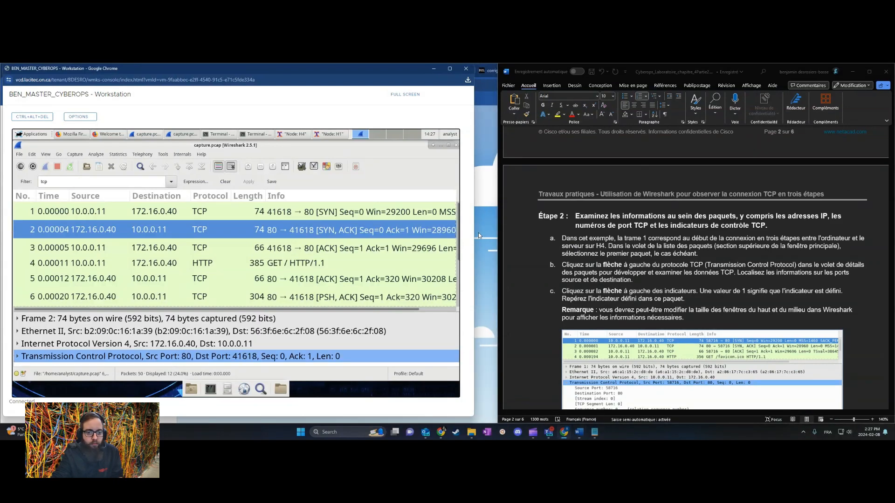
pyautogui.moveTo(475, 233); pyautogui.dragTo(527, 233)
pyautogui.click(323, 242)
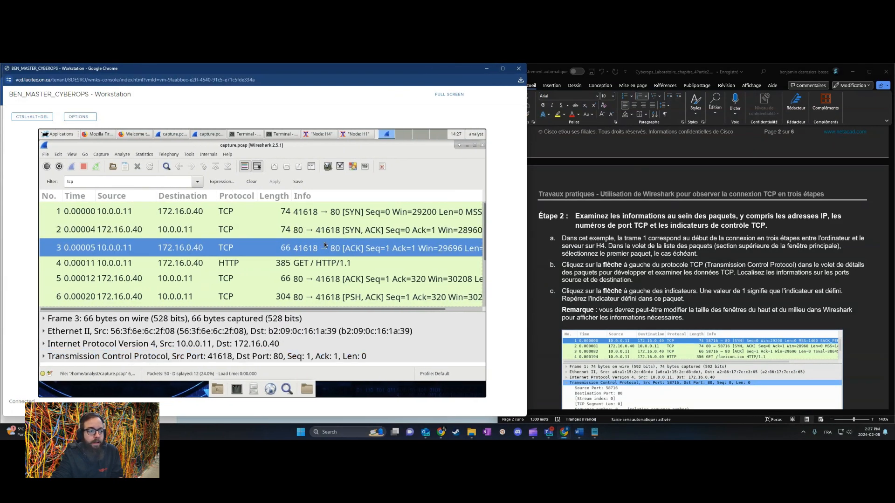
pyautogui.click(106, 210)
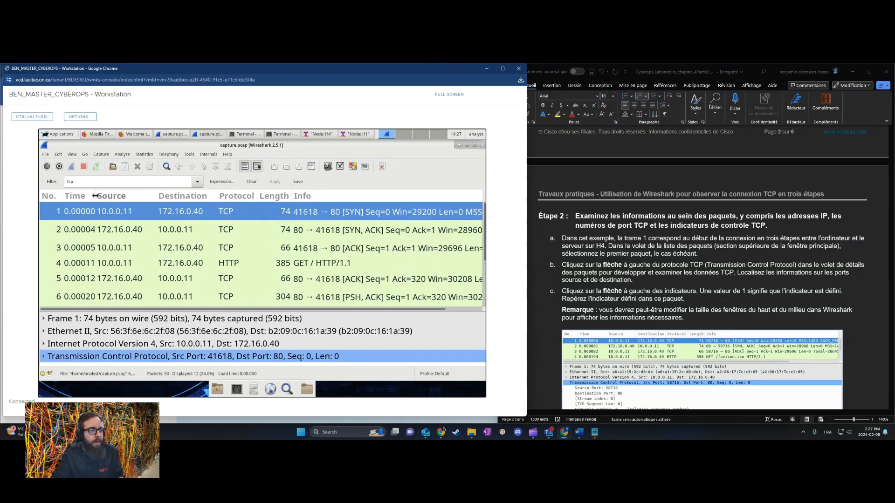
pyautogui.moveTo(96, 196); pyautogui.dragTo(88, 196)
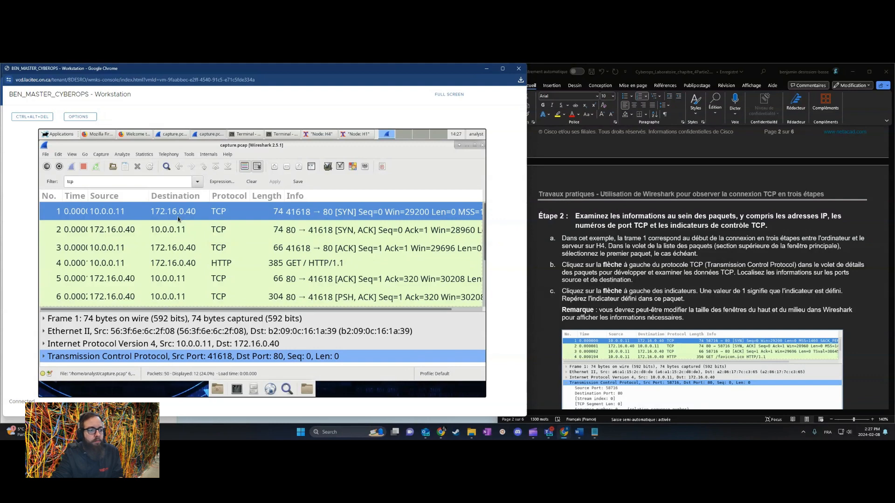
# Step: Run ifconfig in the Node: H1 terminal to check its IP address, and minimize the terminal
pyautogui.click(357, 134)
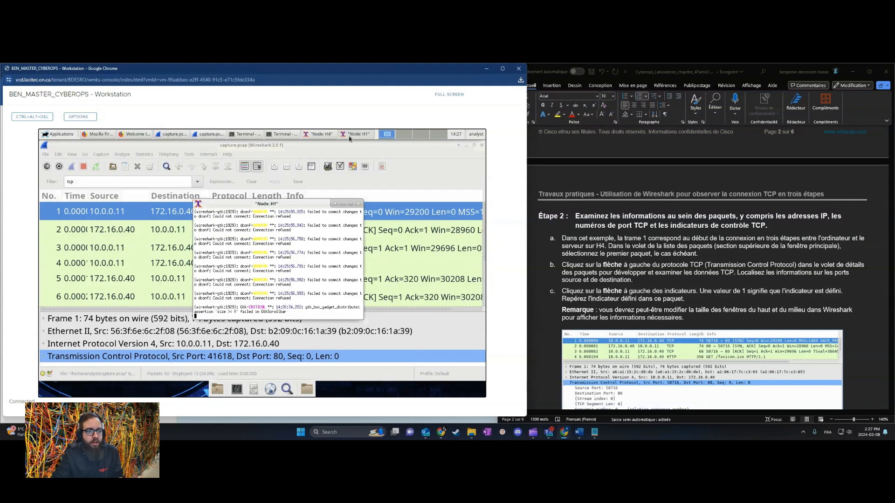
pyautogui.press('Return')
pyautogui.press('Return')
pyautogui.press('Return')
pyautogui.write('if')
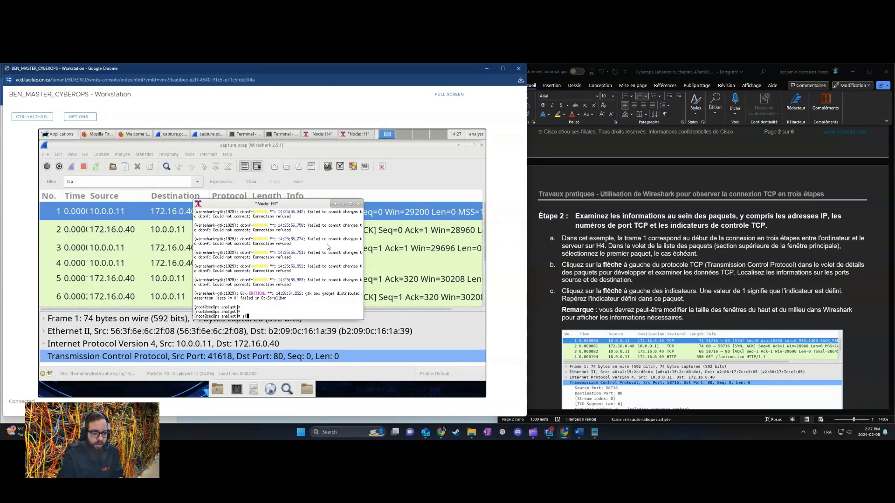
pyautogui.write('config')
pyautogui.press('Return')
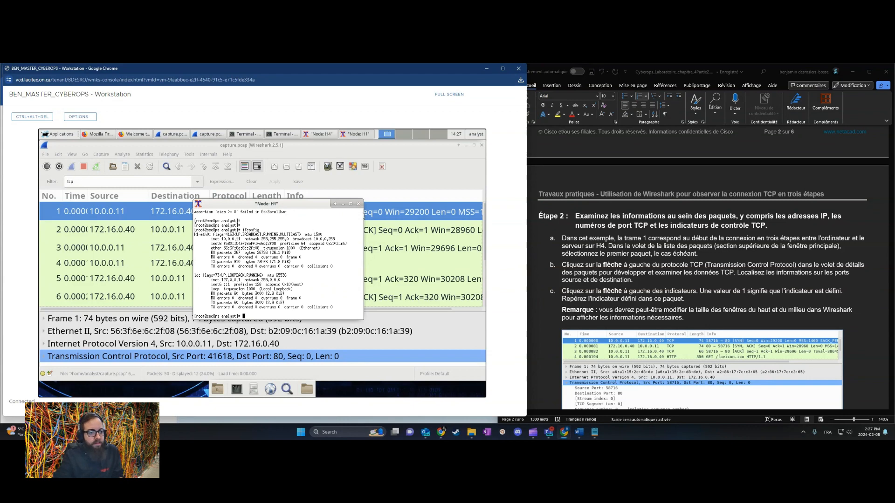
pyautogui.click(342, 203)
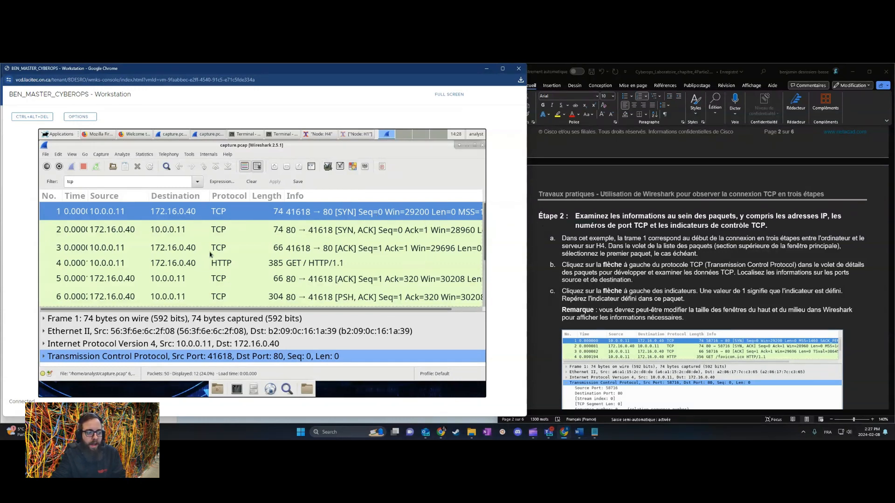
# Step: Enlarge the packet details pane and expand packet 1's Transmission Control Protocol section, selecting its source port
pyautogui.moveTo(235, 309); pyautogui.dragTo(235, 268)
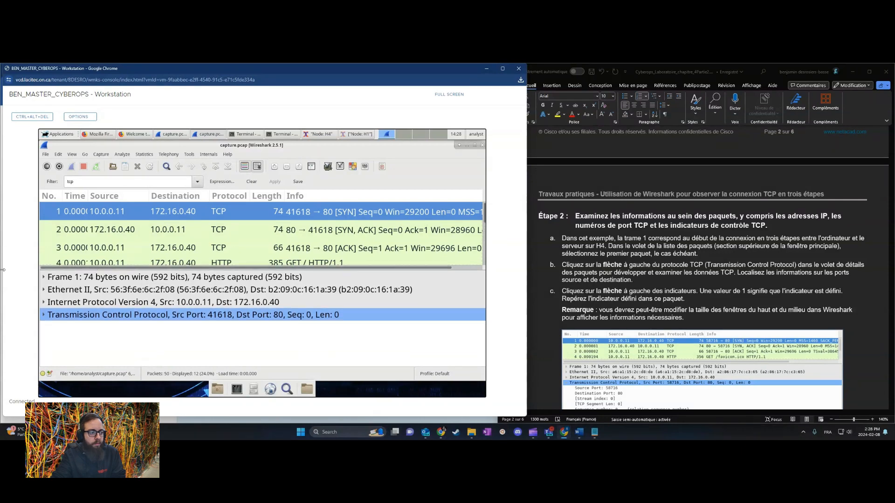
pyautogui.click(48, 293)
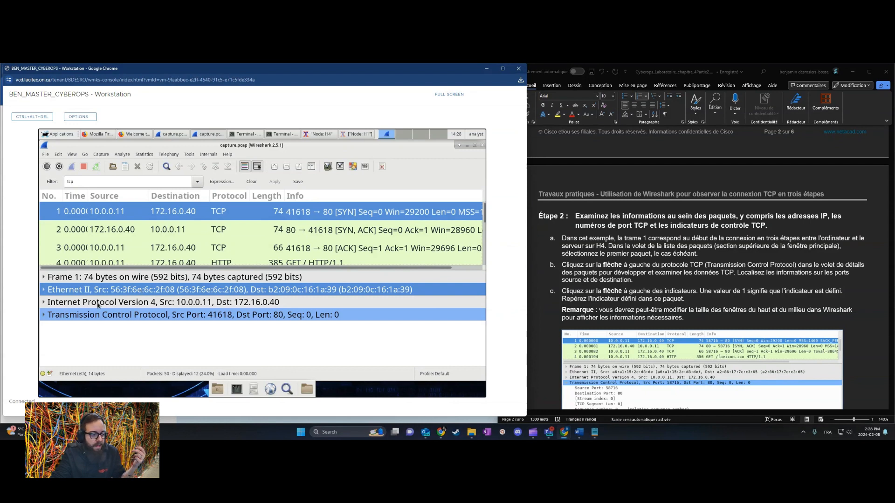
pyautogui.click(99, 303)
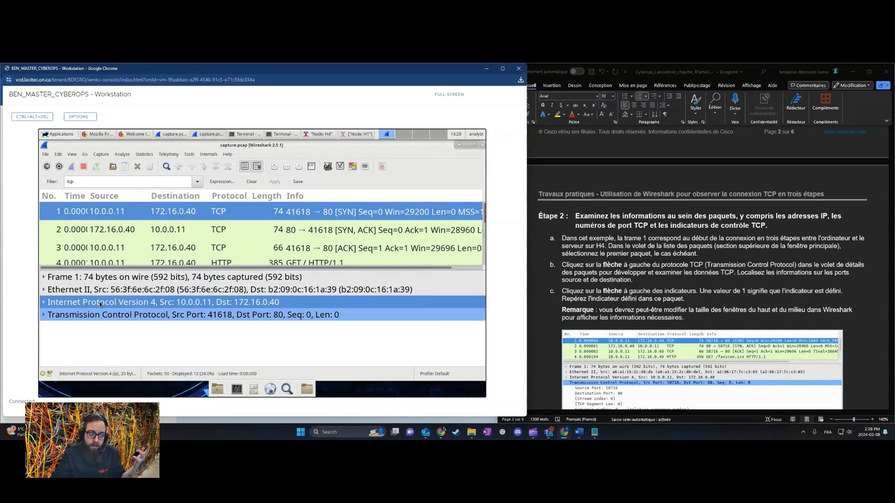
pyautogui.click(45, 317)
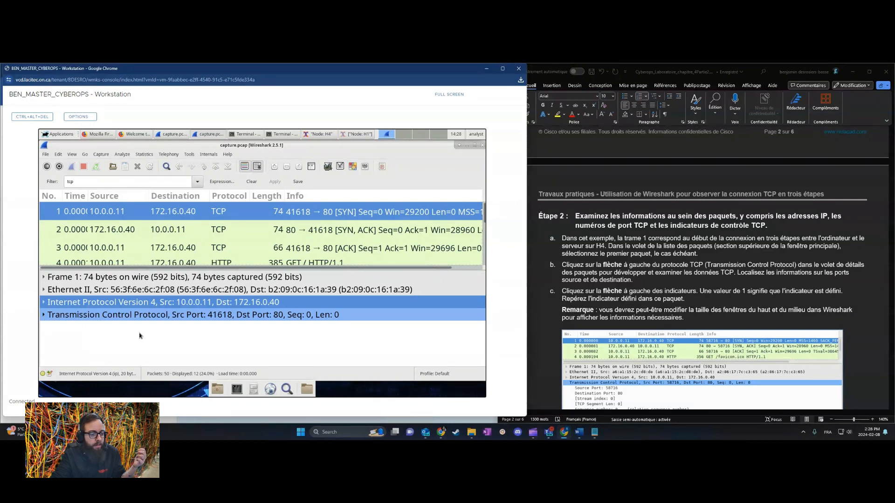
pyautogui.click(158, 327)
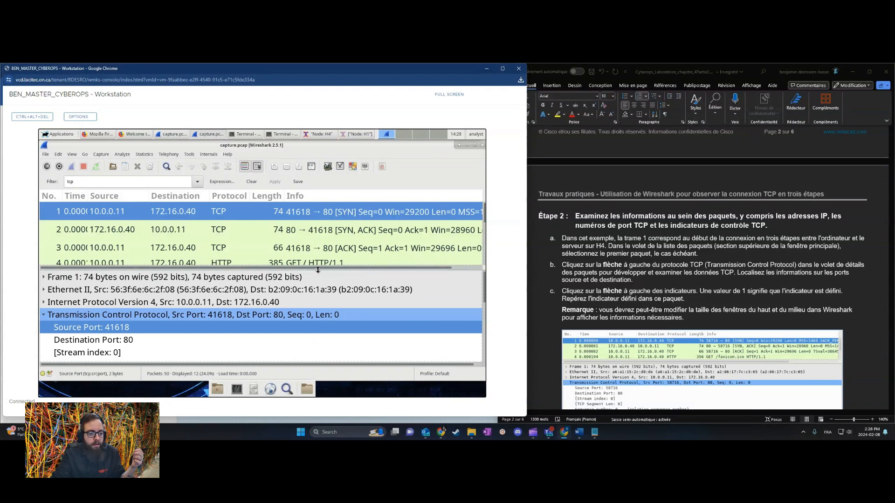
pyautogui.moveTo(318, 269); pyautogui.dragTo(322, 255)
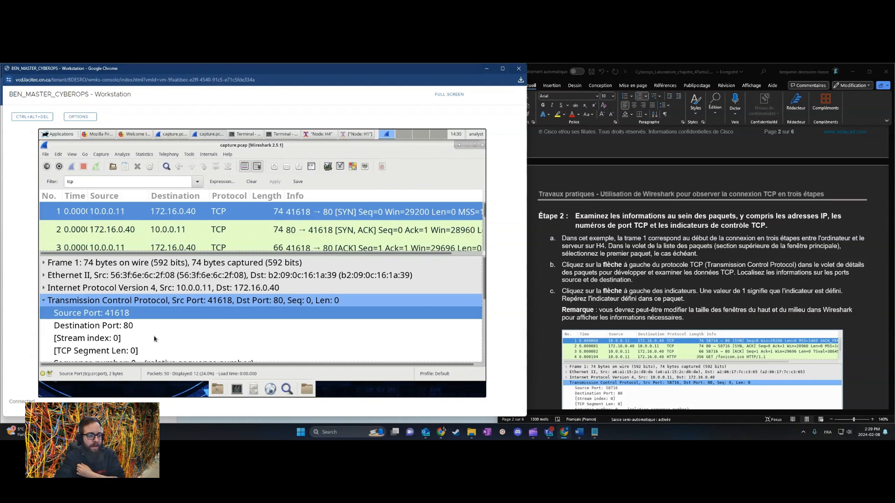
# Step: Examine packet 1's destination and source ports, sequence number, next sequence number and acknowledgment number
pyautogui.click(146, 324)
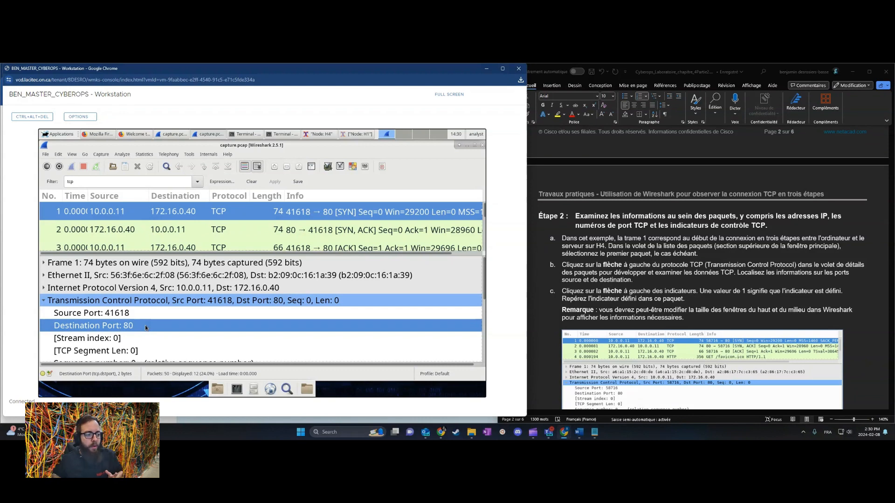
pyautogui.click(143, 316)
pyautogui.click(145, 326)
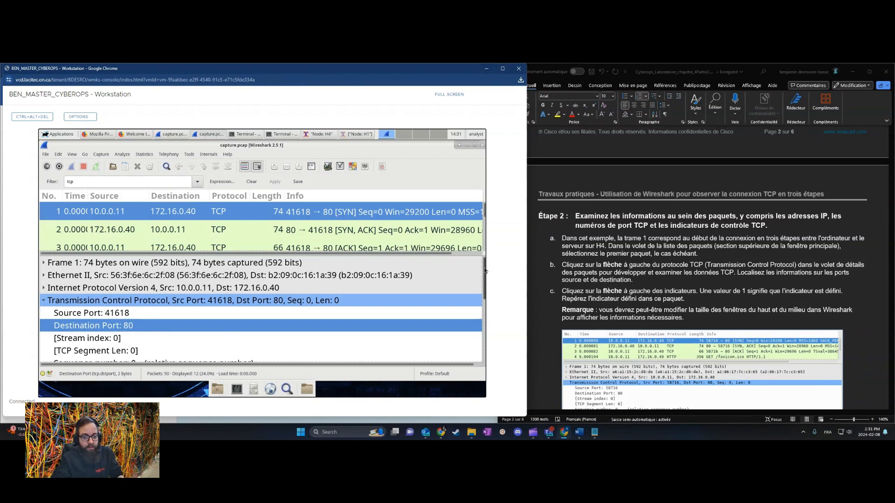
pyautogui.scroll(-1, 487, 283)
pyautogui.scroll(-2, 486, 283)
pyautogui.click(246, 309)
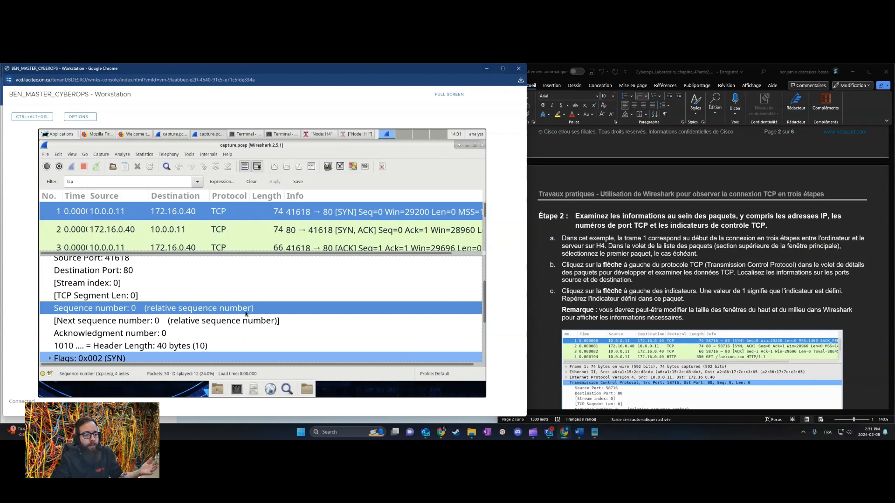
pyautogui.click(257, 322)
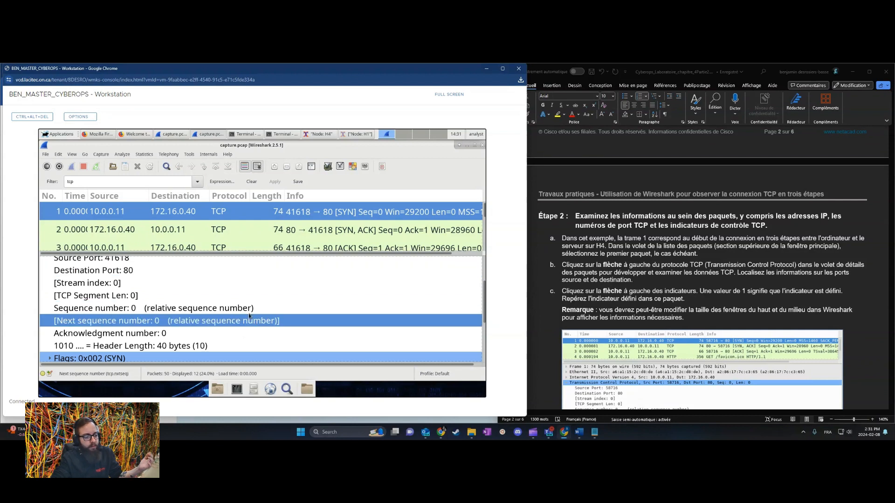
pyautogui.click(166, 334)
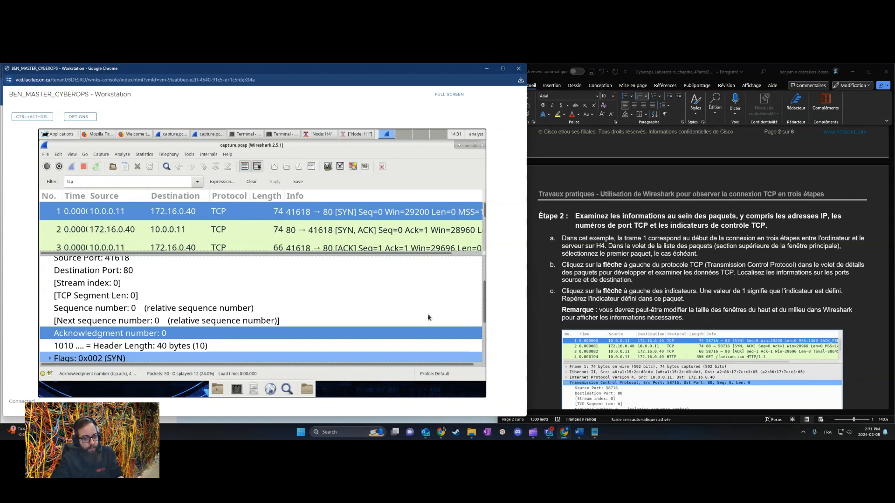
# Step: Expand the TCP Flags of packet 1, review the individual flags, and select the Syn flag
pyautogui.moveTo(484, 298); pyautogui.dragTo(485, 320)
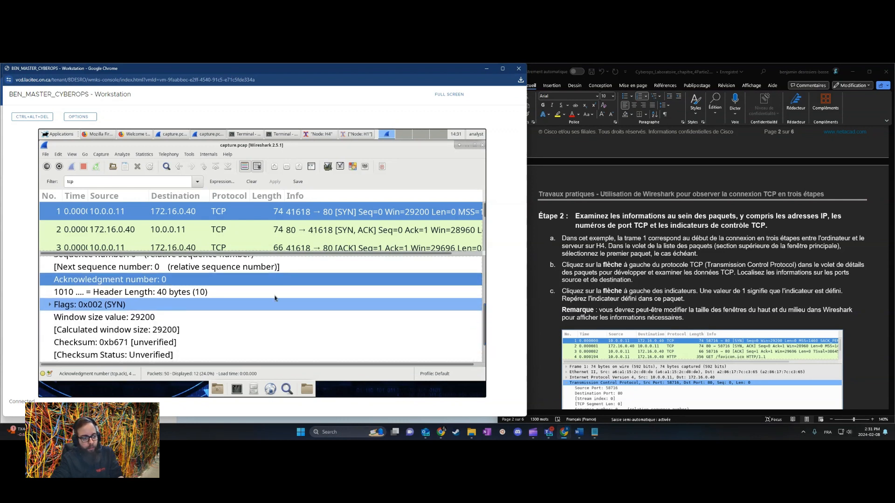
pyautogui.click(109, 306)
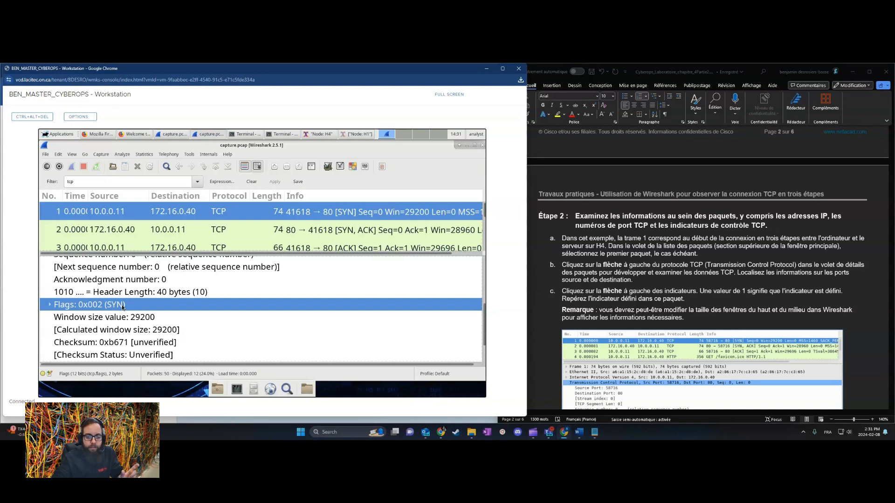
pyautogui.click(50, 305)
pyautogui.scroll(-3, 93, 312)
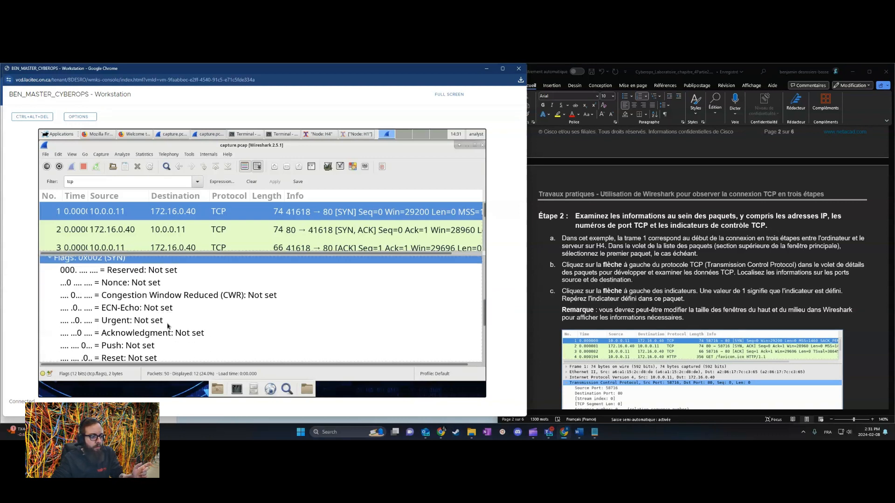
pyautogui.click(142, 318)
pyautogui.scroll(4, 142, 318)
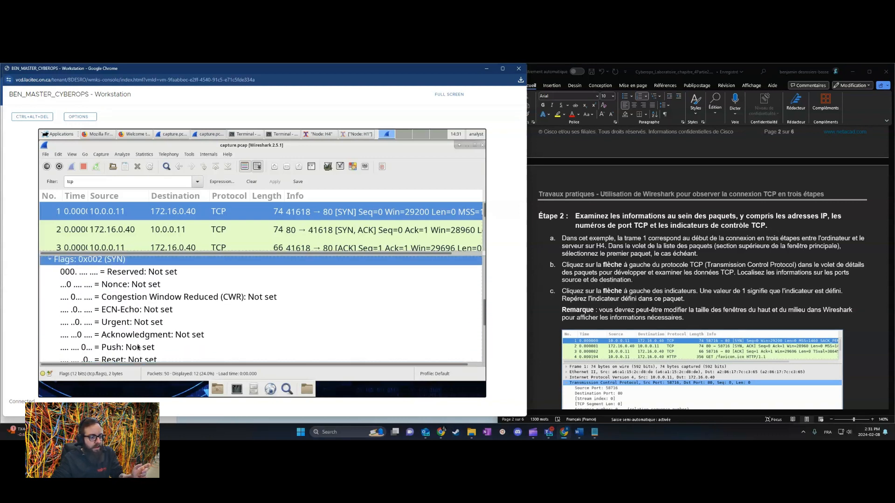
pyautogui.scroll(-1, 136, 345)
pyautogui.click(68, 356)
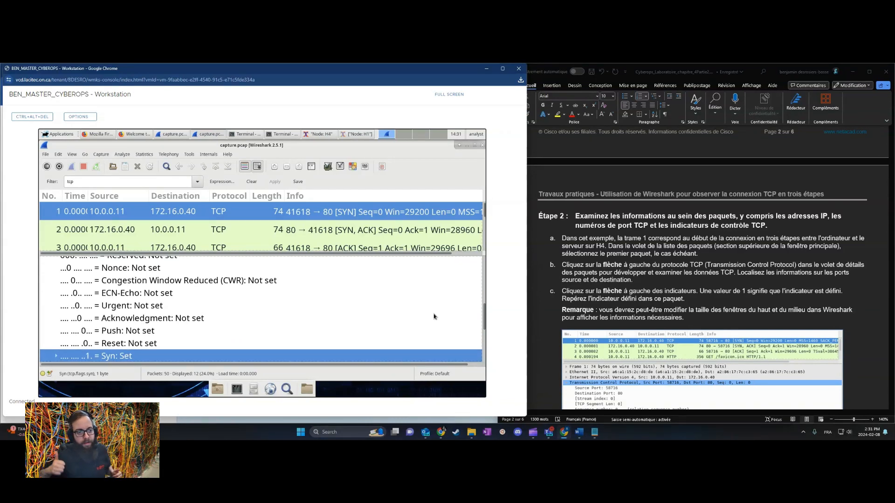
# Step: Select packet 2, the SYN, ACK reply, and examine its TCP source and destination ports
pyautogui.click(297, 227)
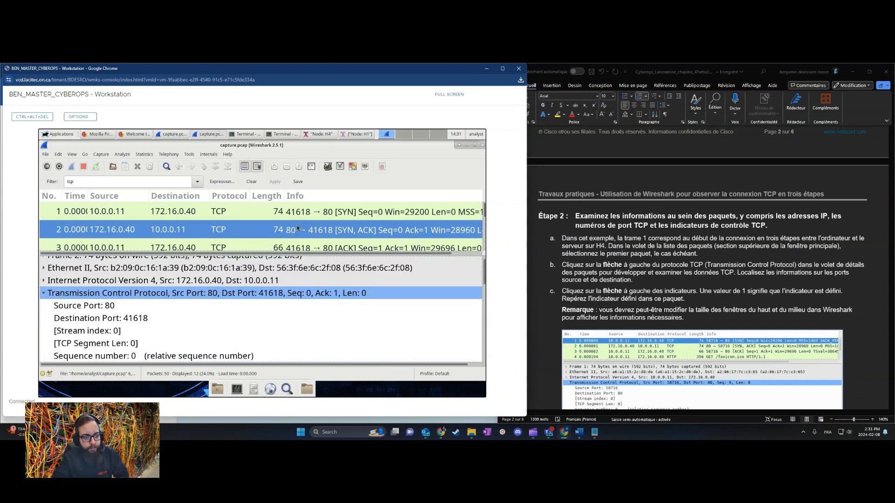
pyautogui.click(107, 305)
pyautogui.click(135, 317)
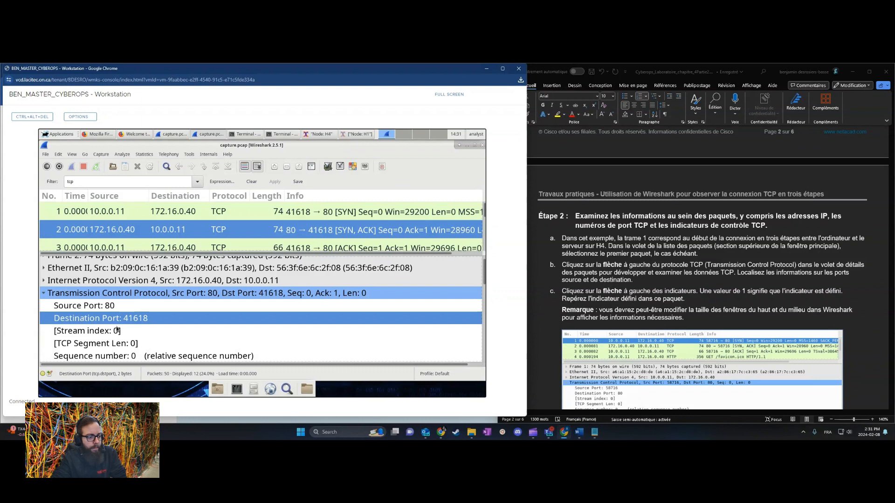
pyautogui.click(114, 307)
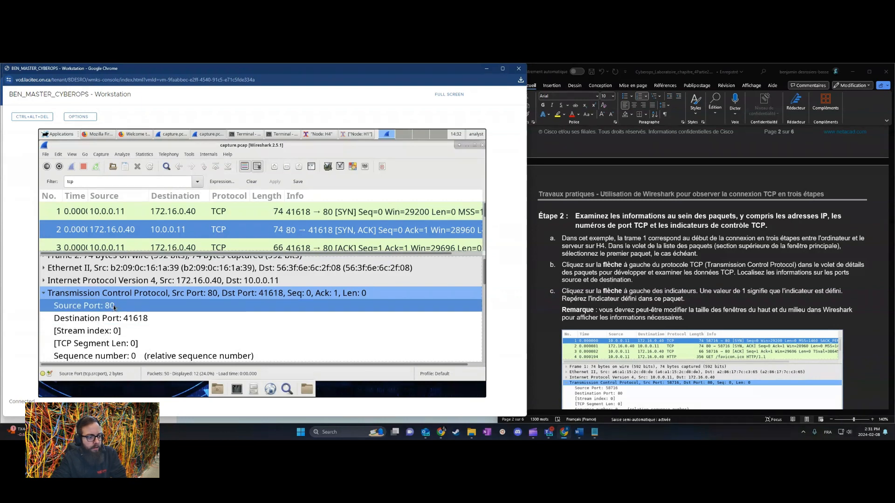
pyautogui.click(312, 348)
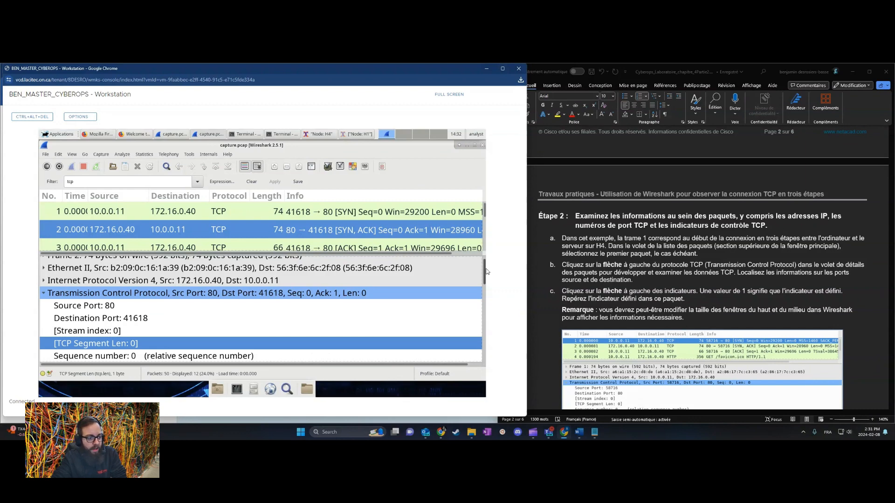
# Step: Examine packet 2's sequence number, next sequence number and acknowledgment number
pyautogui.moveTo(485, 273); pyautogui.dragTo(485, 286)
pyautogui.click(216, 314)
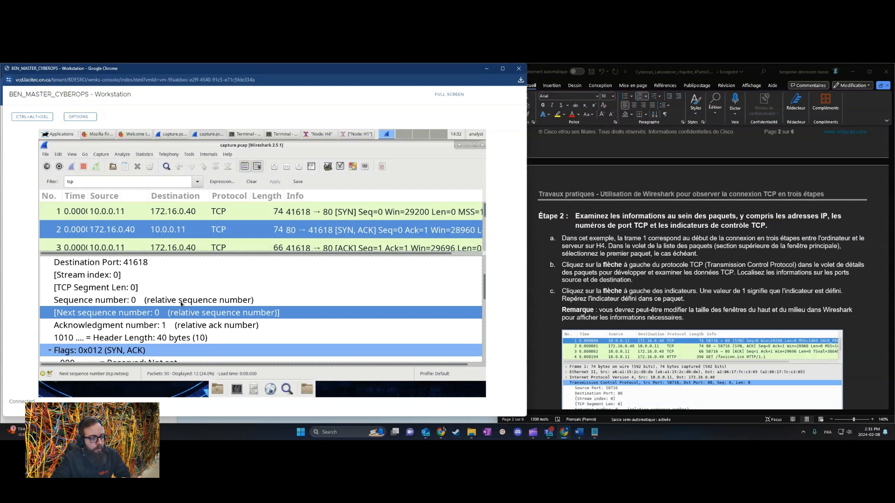
pyautogui.click(205, 301)
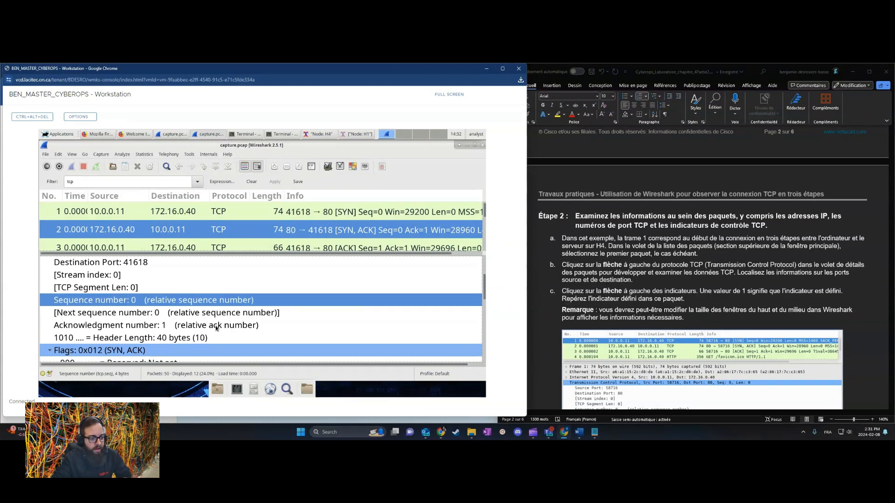
pyautogui.click(195, 325)
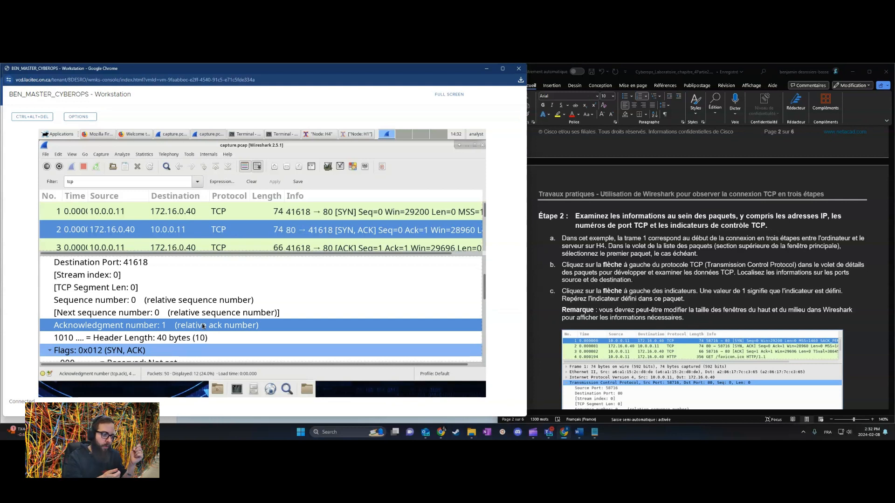
# Step: Select the TCP Flags of packet 2 and review the individual flags beneath them
pyautogui.scroll(-1, 484, 299)
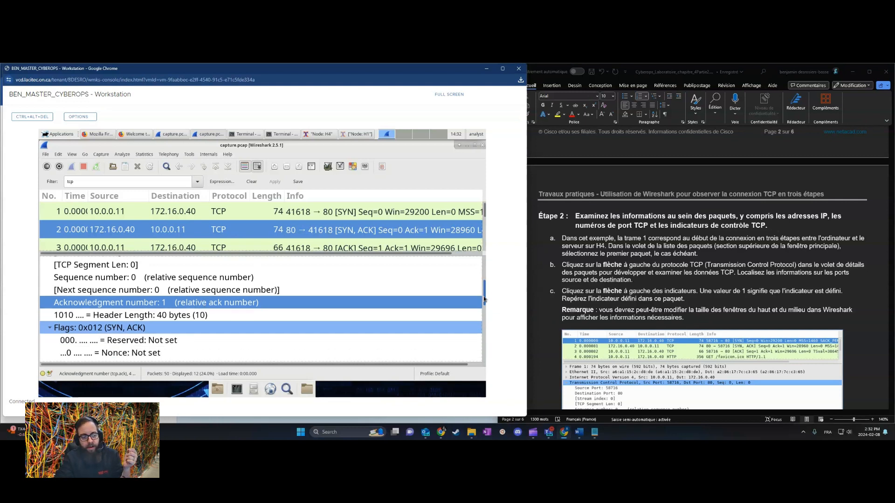
pyautogui.scroll(-1, 485, 300)
pyautogui.click(125, 285)
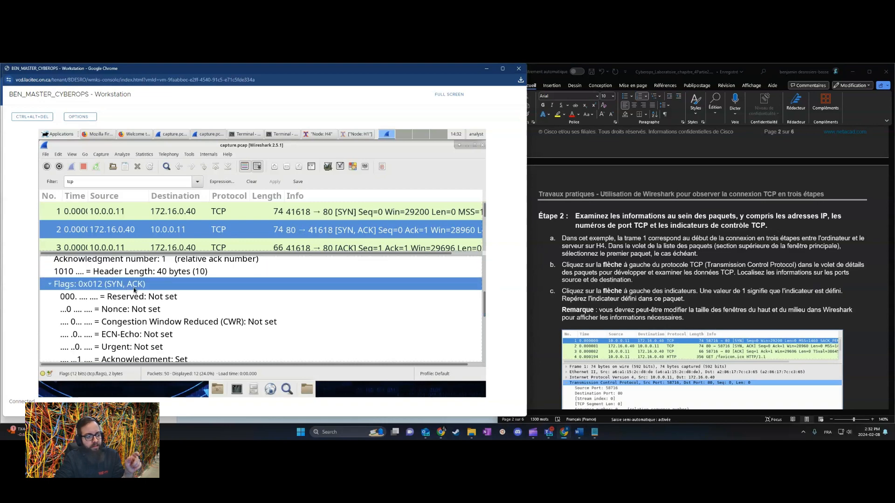
pyautogui.scroll(-2, 371, 310)
pyautogui.scroll(-2, 418, 328)
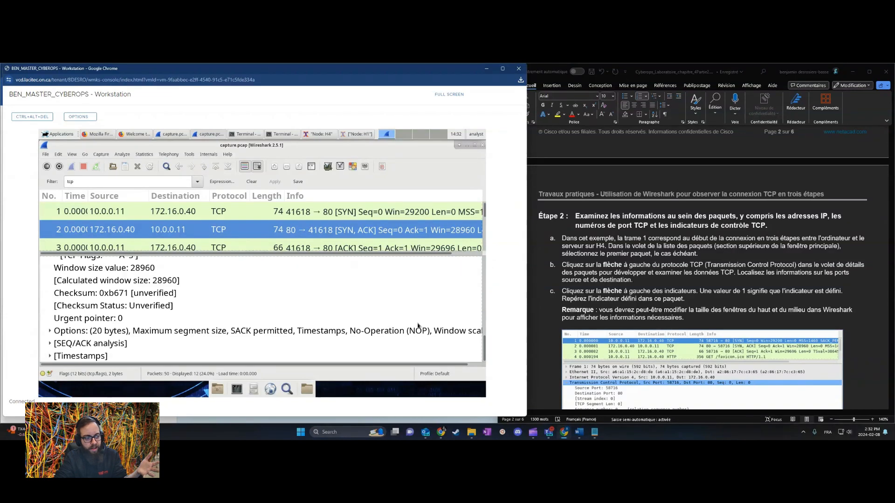
pyautogui.scroll(5, 422, 321)
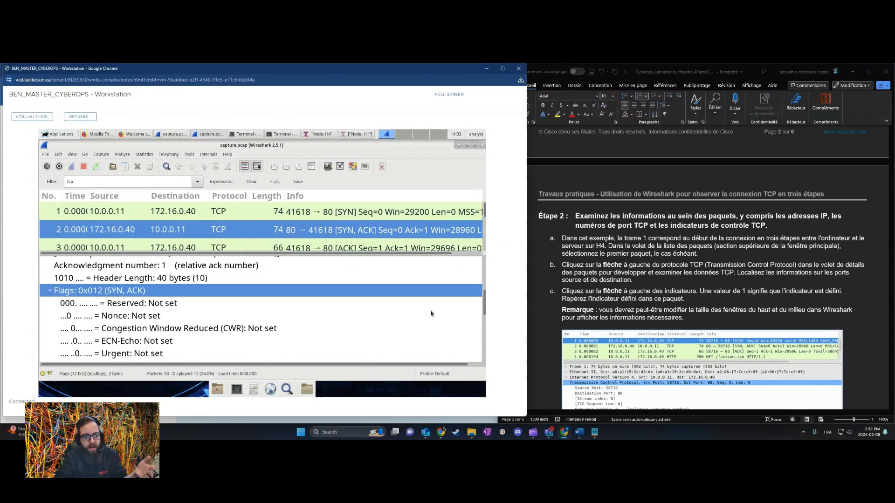
# Step: Select packet 3, the ACK from 10.0.0.11, and examine its TCP source and destination ports
pyautogui.click(422, 247)
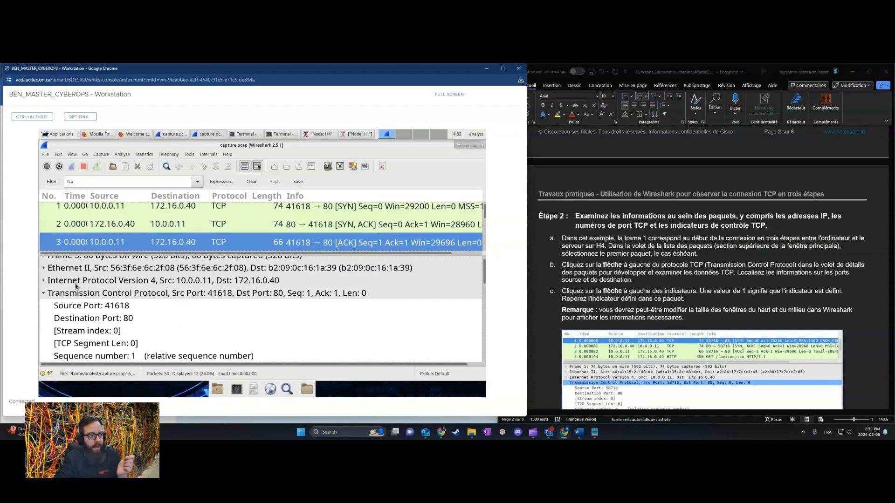
pyautogui.click(98, 307)
pyautogui.click(122, 318)
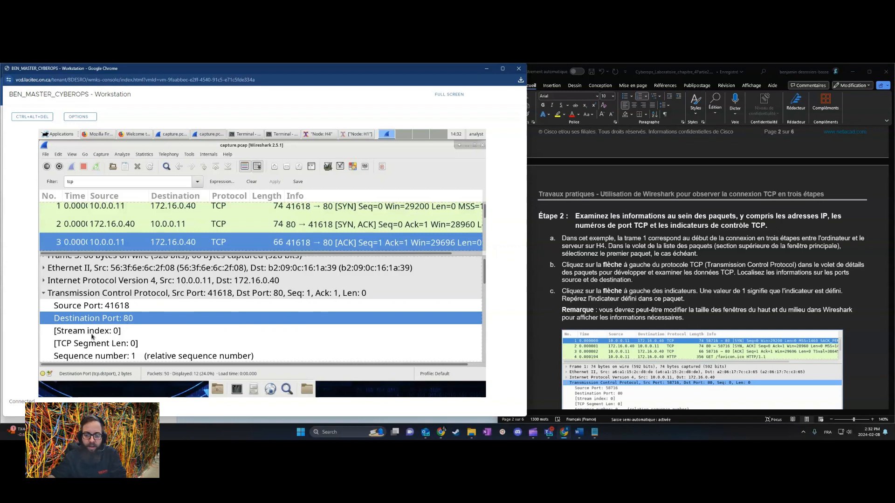
pyautogui.click(111, 306)
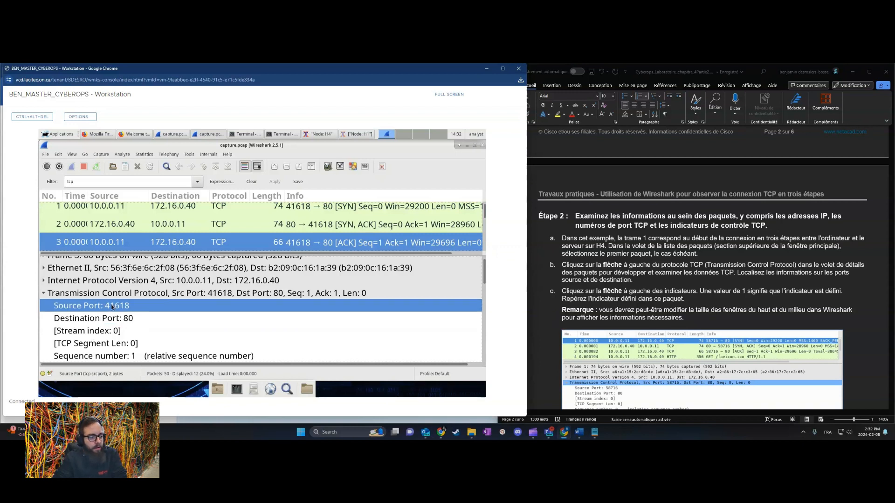
pyautogui.click(130, 321)
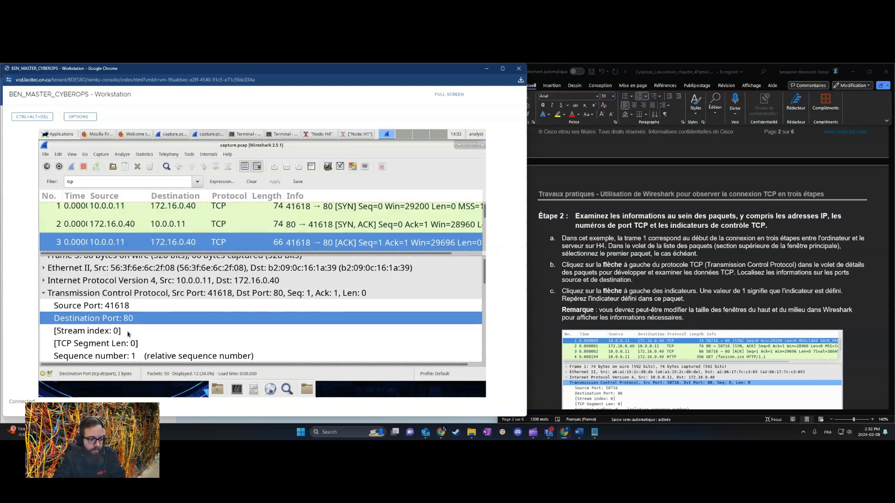
# Step: Examine packet 3's sequence number and acknowledgment number
pyautogui.click(124, 358)
pyautogui.scroll(-1, 164, 325)
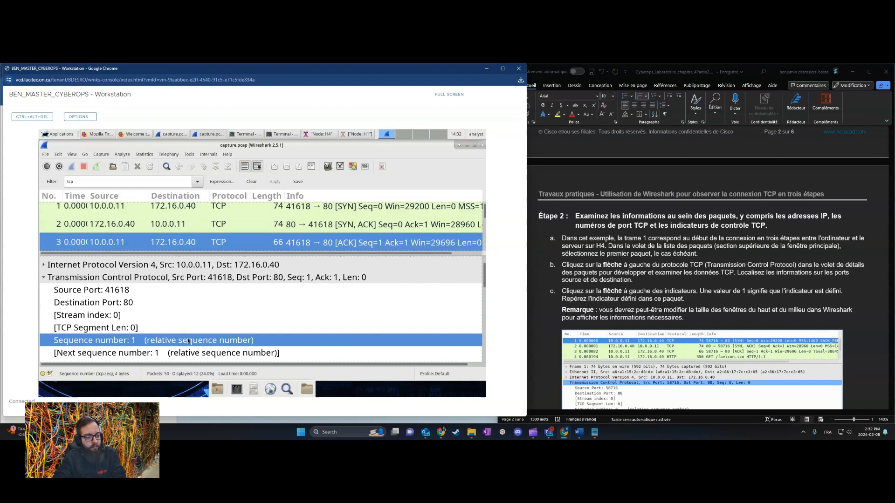
pyautogui.scroll(-1, 185, 339)
pyautogui.click(219, 347)
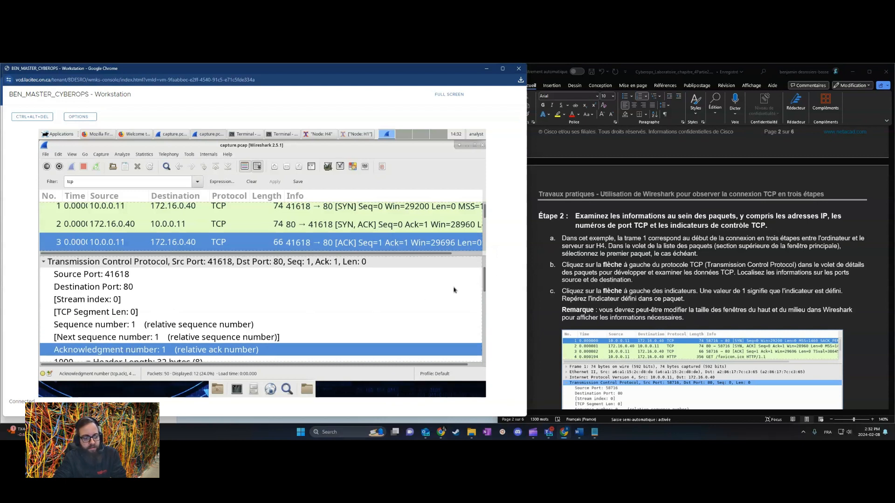
pyautogui.scroll(-1, 222, 335)
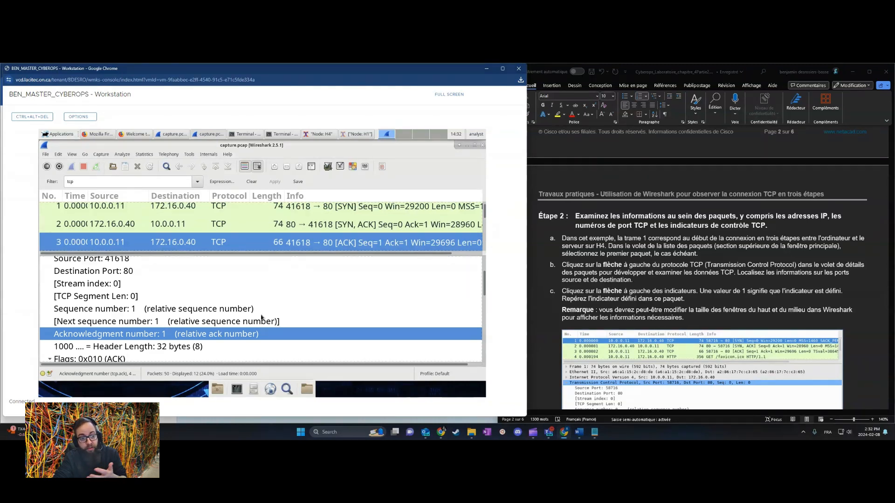
# Step: Select the TCP Flags of packet 3 and review the individual flags beneath them
pyautogui.moveTo(484, 285); pyautogui.dragTo(484, 304)
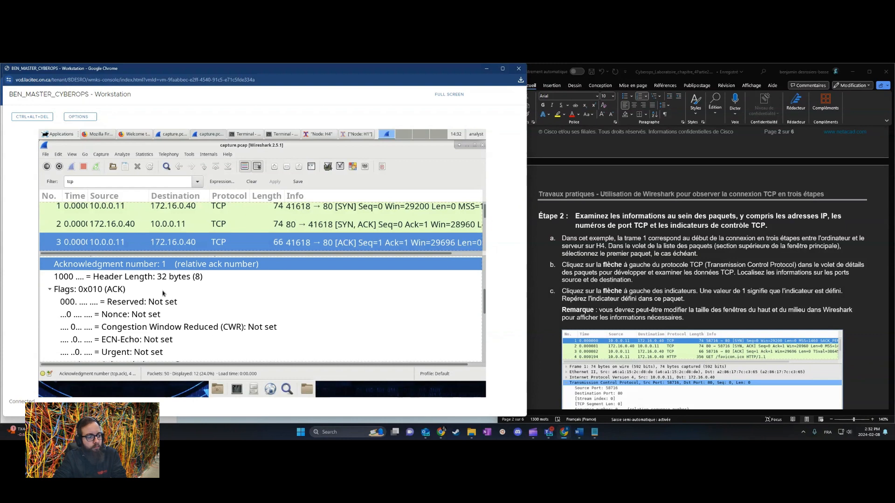
pyautogui.click(123, 288)
pyautogui.scroll(-1, 123, 289)
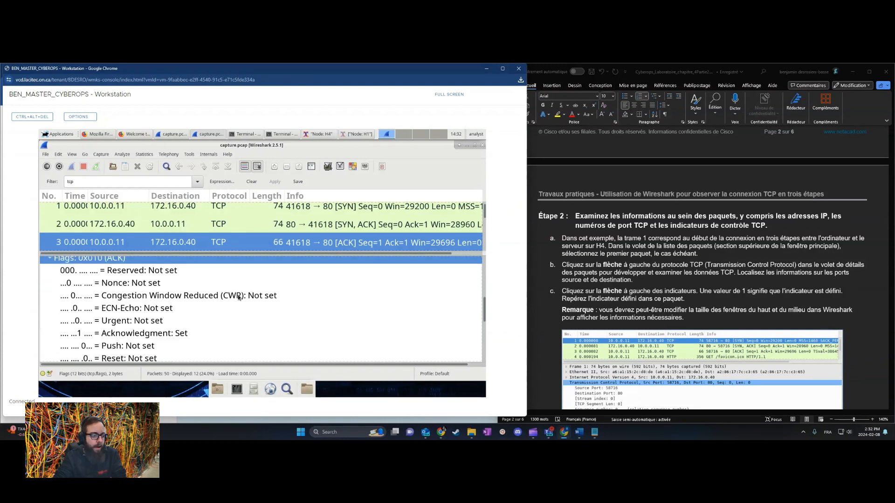
pyautogui.click(673, 287)
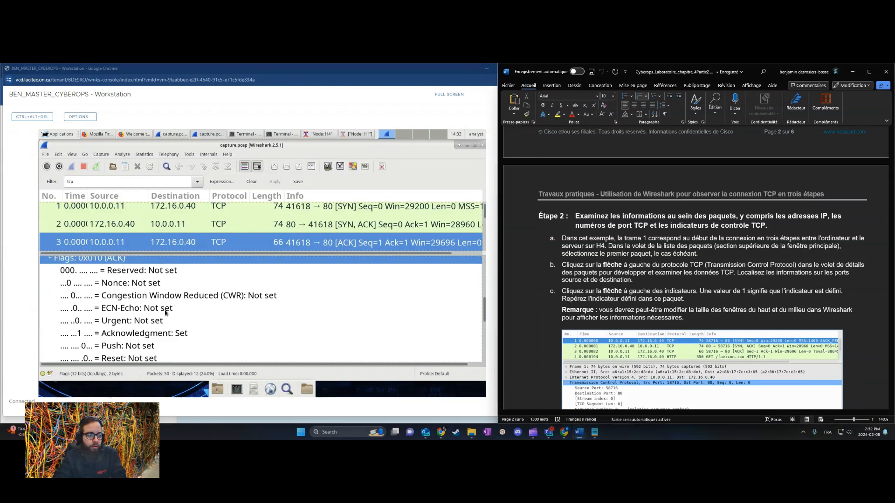
pyautogui.click(478, 309)
# Step: Review packet 3's header length, window size value, calculated window size and window size scaling factor
pyautogui.moveTo(485, 313); pyautogui.dragTo(486, 292)
pyautogui.click(205, 329)
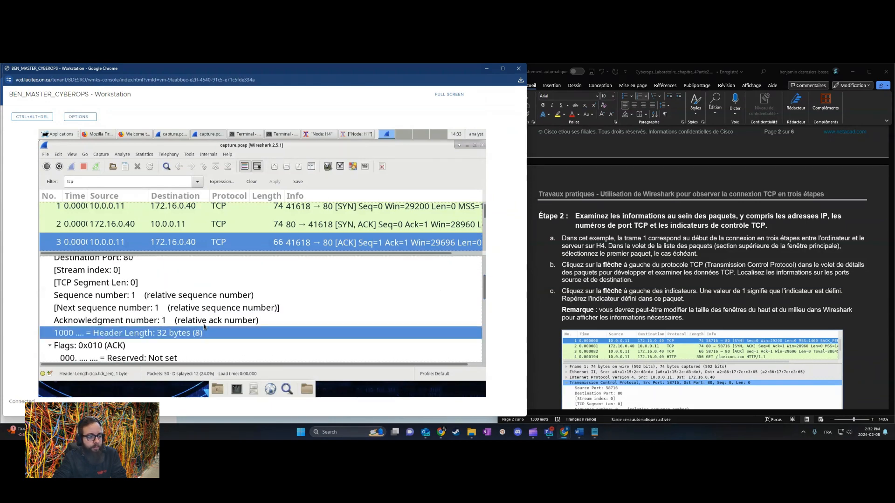
pyautogui.scroll(-1, 211, 320)
pyautogui.scroll(2, 165, 300)
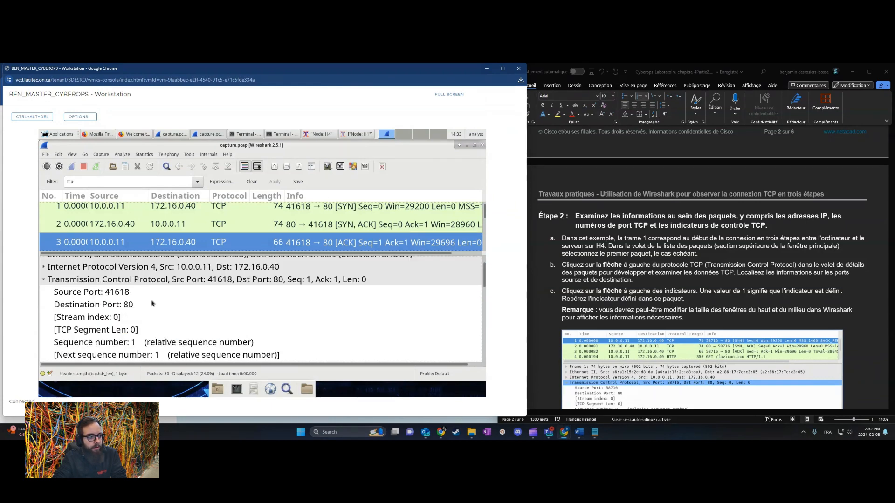
pyautogui.scroll(-7, 179, 319)
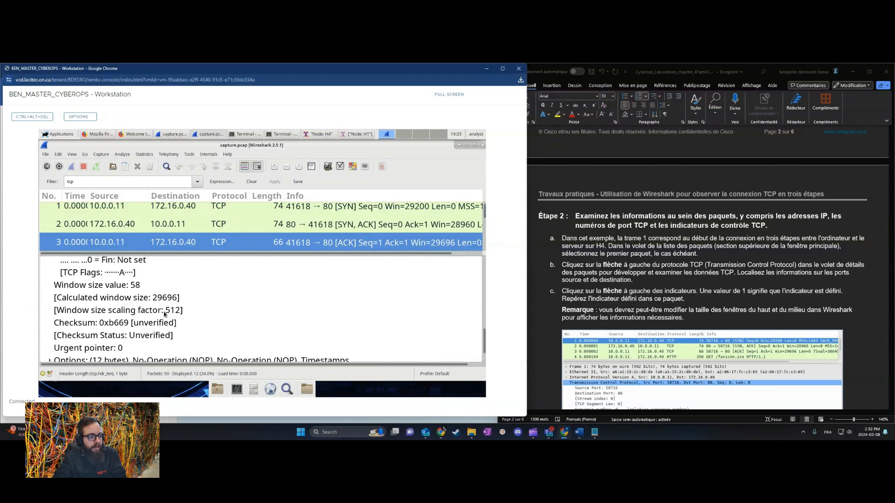
pyautogui.click(116, 311)
pyautogui.click(160, 298)
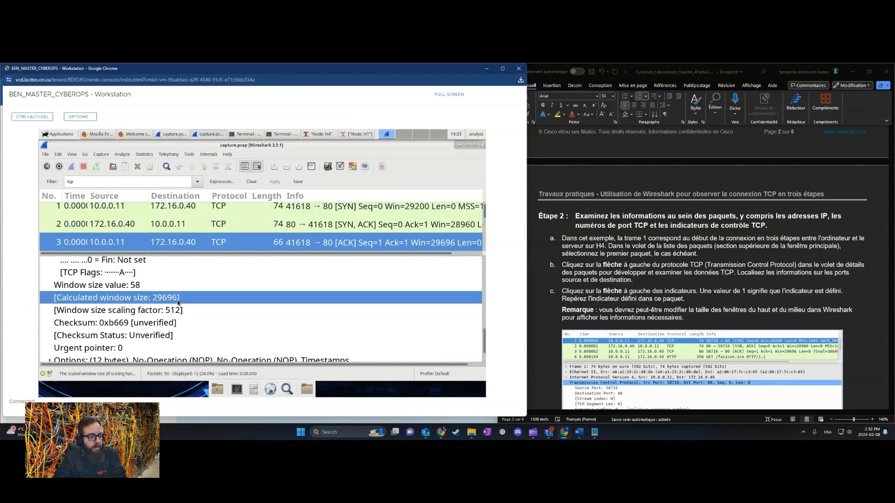
pyautogui.click(199, 289)
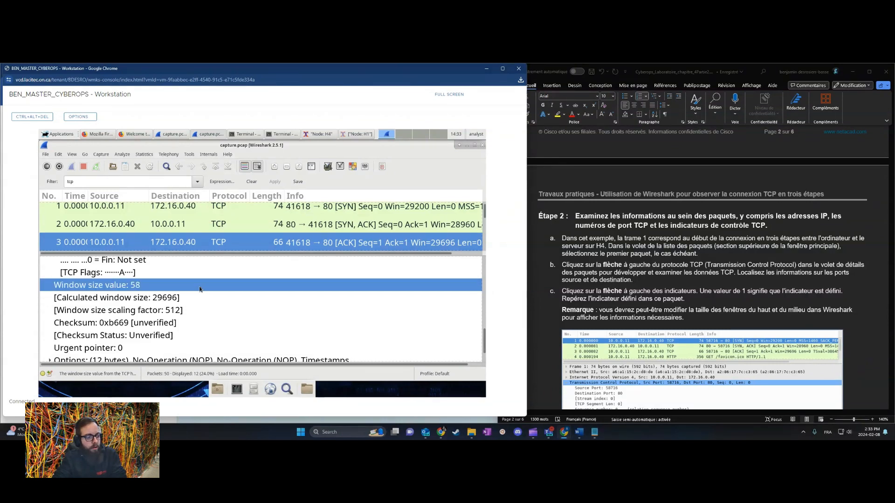
pyautogui.click(141, 298)
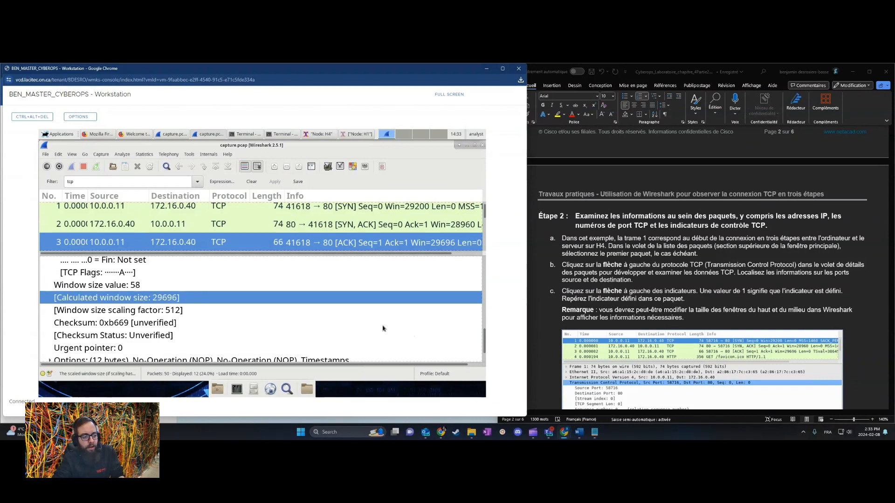
# Step: Switch to the Word lab document and read the Étape 2 questions through the one about the relative sequence number
pyautogui.click(683, 277)
pyautogui.scroll(-5, 662, 289)
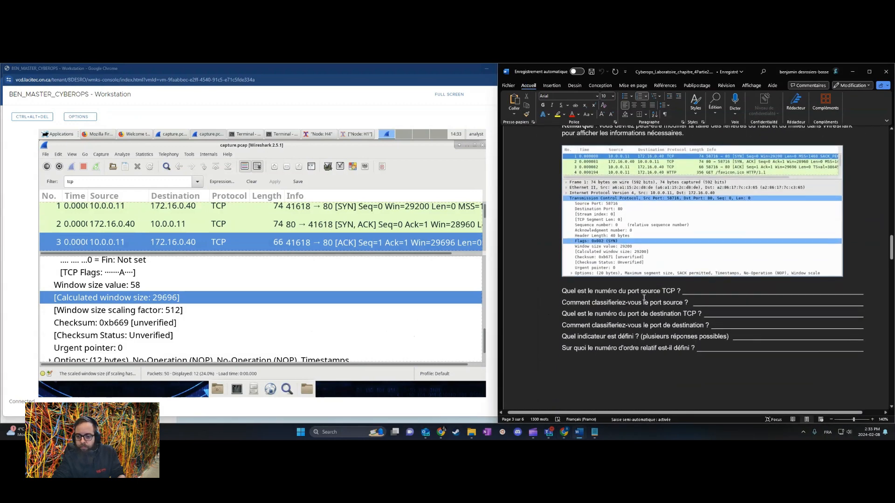
pyautogui.scroll(-2, 644, 298)
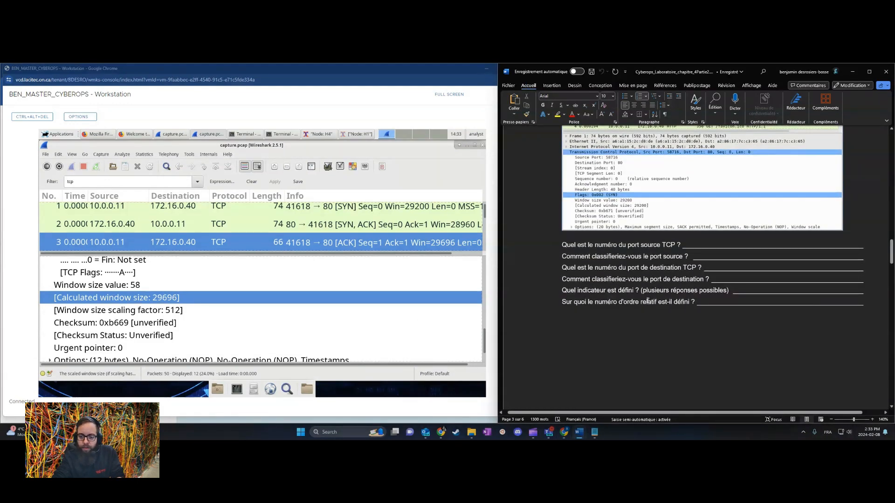
pyautogui.moveTo(588, 302); pyautogui.dragTo(729, 304)
pyautogui.click(721, 306)
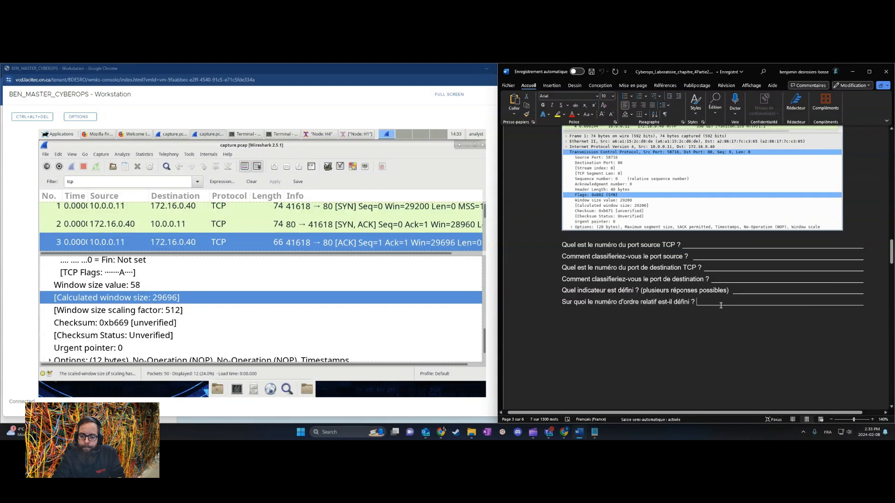
# Step: Return to the Wireshark capture, select packet 4, the HTTP GET request, and examine its source and destination ports
pyautogui.click(223, 295)
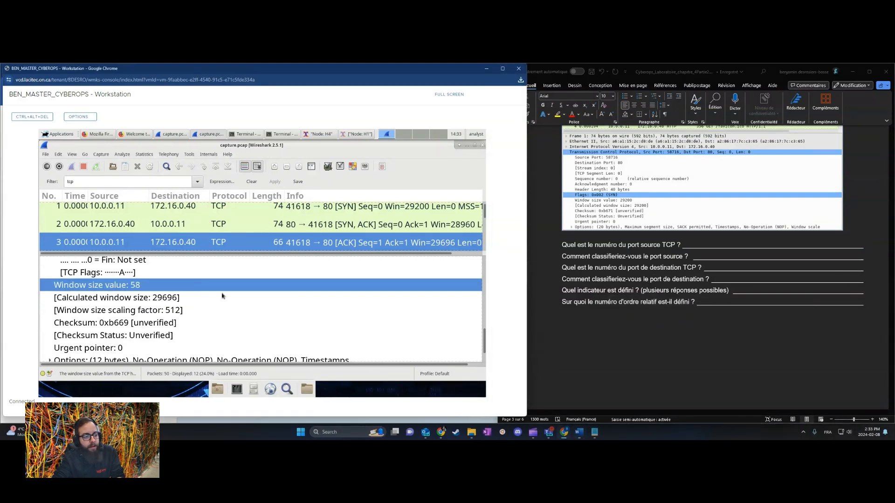
pyautogui.click(283, 233)
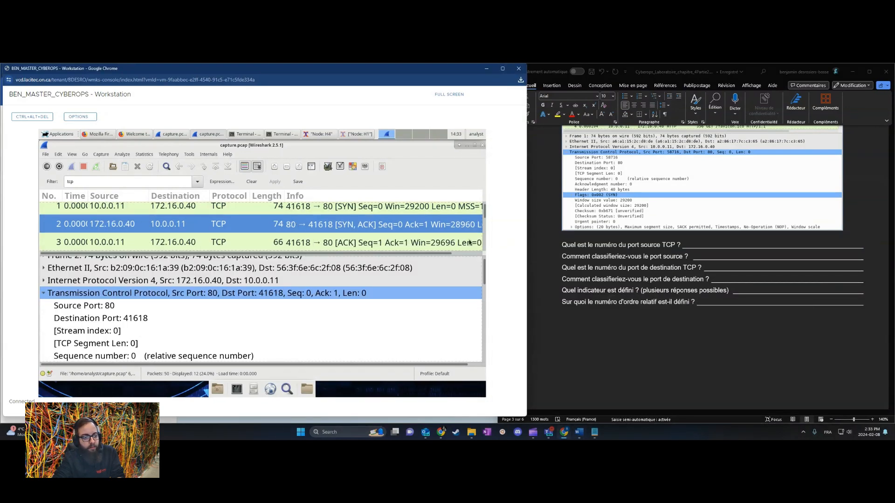
pyautogui.scroll(-1, 488, 225)
pyautogui.scroll(-1, 488, 226)
pyautogui.click(254, 216)
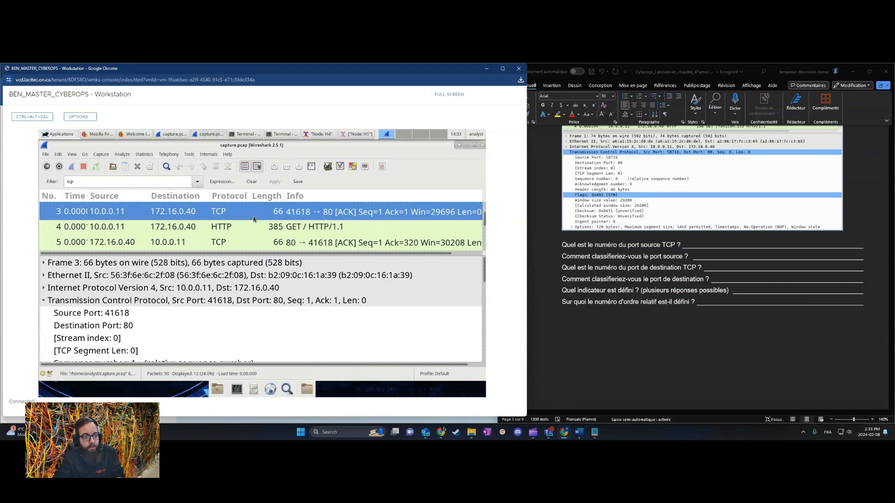
pyautogui.click(242, 228)
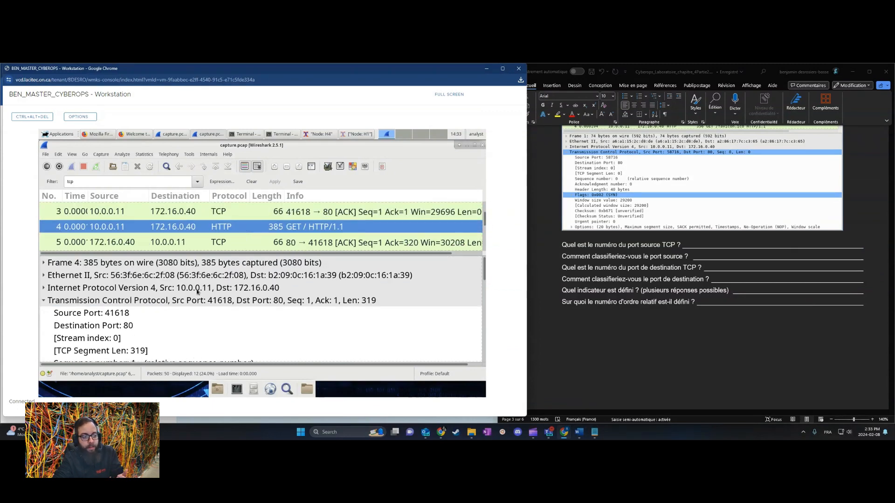
pyautogui.click(77, 314)
pyautogui.click(150, 325)
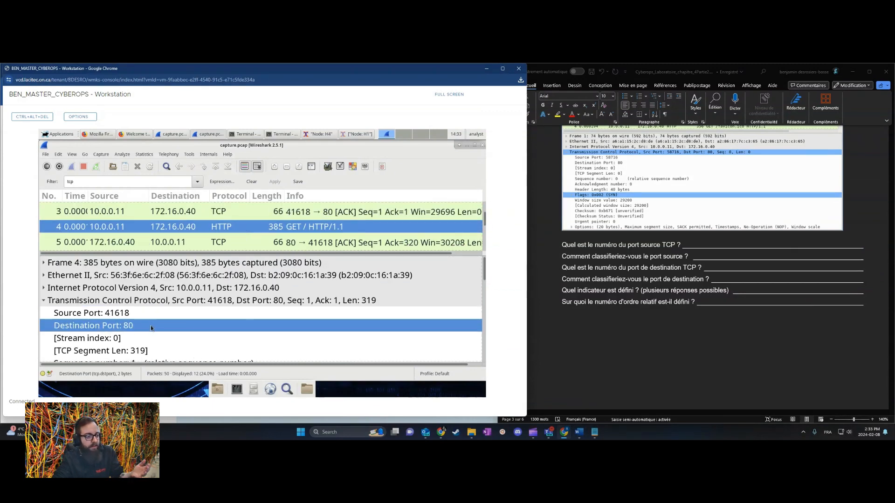
# Step: Examine packet 4's relative sequence number and next sequence number in its TCP header
pyautogui.moveTo(484, 277); pyautogui.dragTo(483, 294)
pyautogui.click(96, 293)
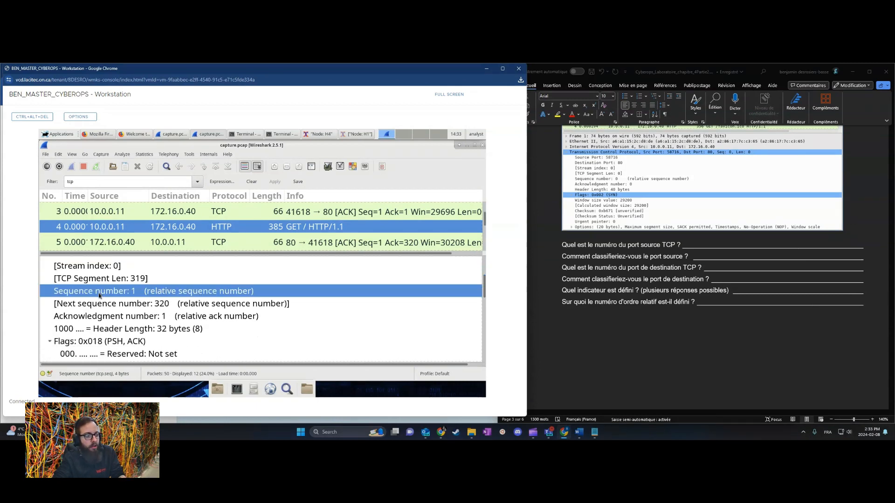
pyautogui.click(173, 305)
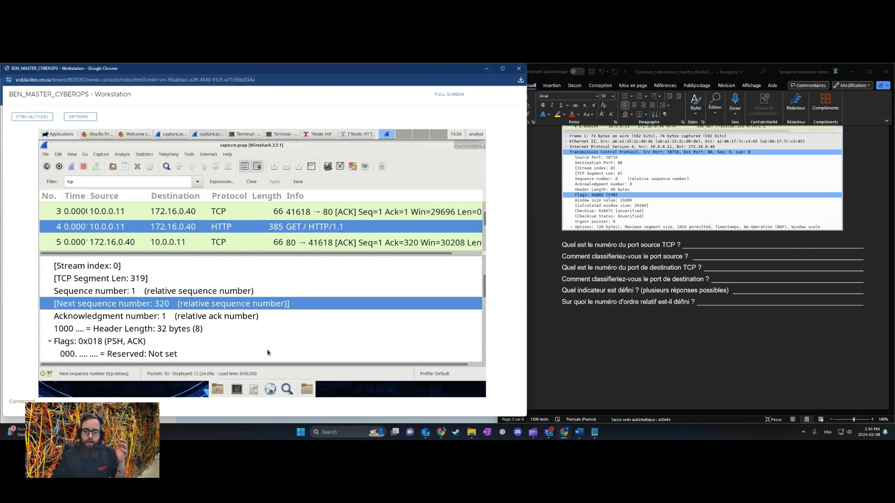
# Step: Reread the relative sequence number question in the Word lab document and compare it with packet 4's sequence number in Wireshark
pyautogui.click(798, 341)
pyautogui.moveTo(682, 302); pyautogui.dragTo(756, 303)
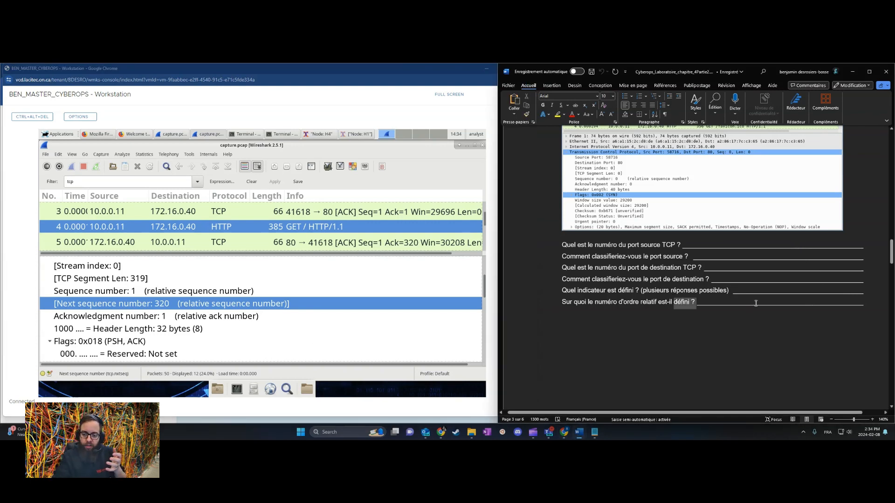
pyautogui.click(639, 321)
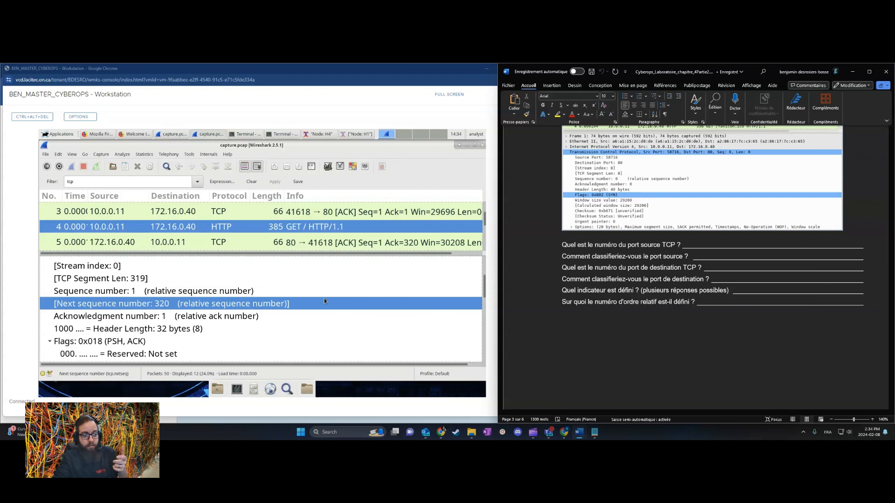
pyautogui.click(250, 290)
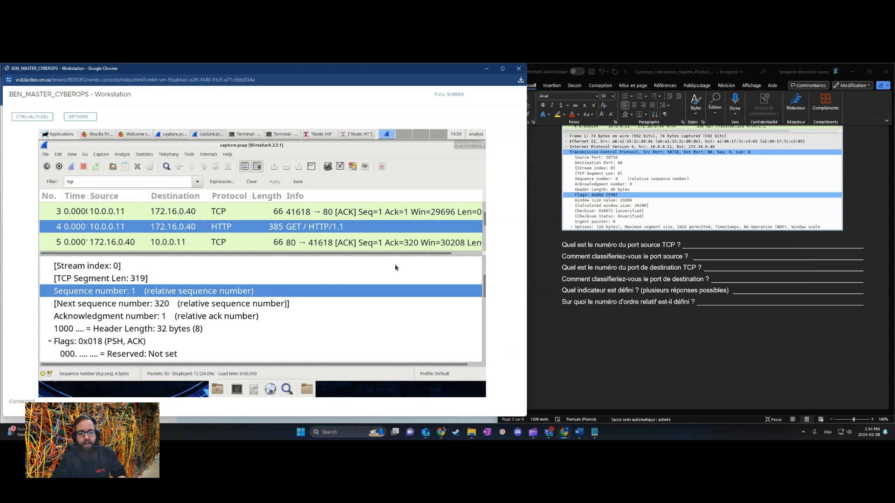
# Step: Enlarge the packet list, compare packets 3, 7 and 4, and select packet 4's TCP summary line to review its segment length
pyautogui.moveTo(396, 254); pyautogui.dragTo(395, 301)
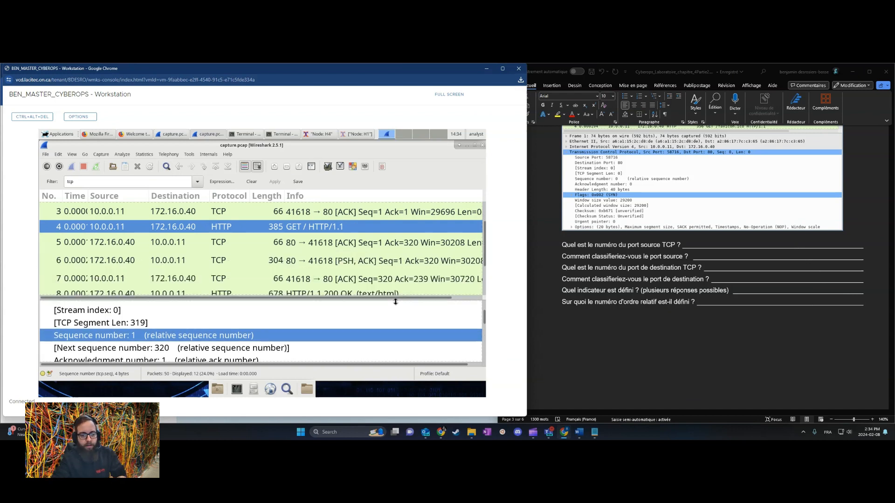
pyautogui.click(409, 216)
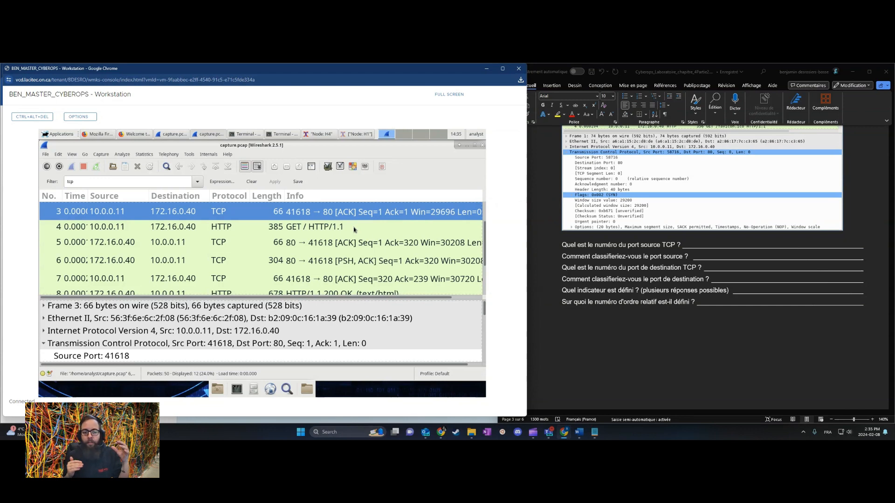
pyautogui.click(390, 282)
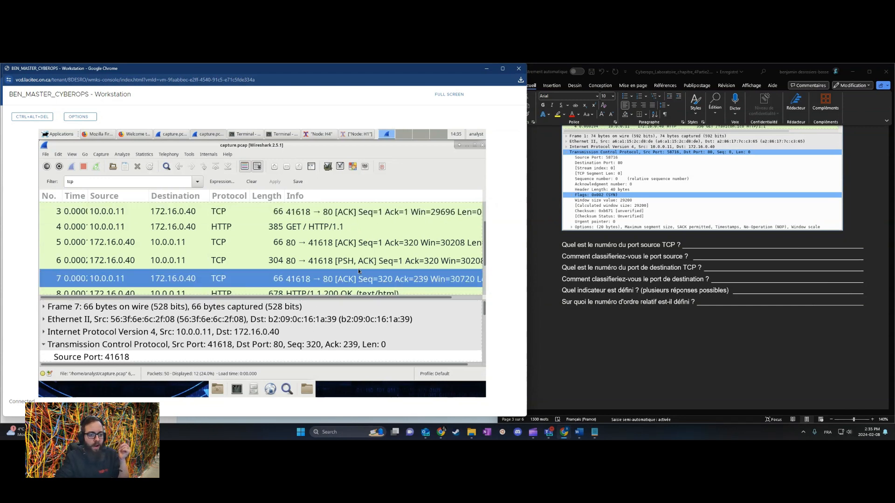
pyautogui.click(340, 228)
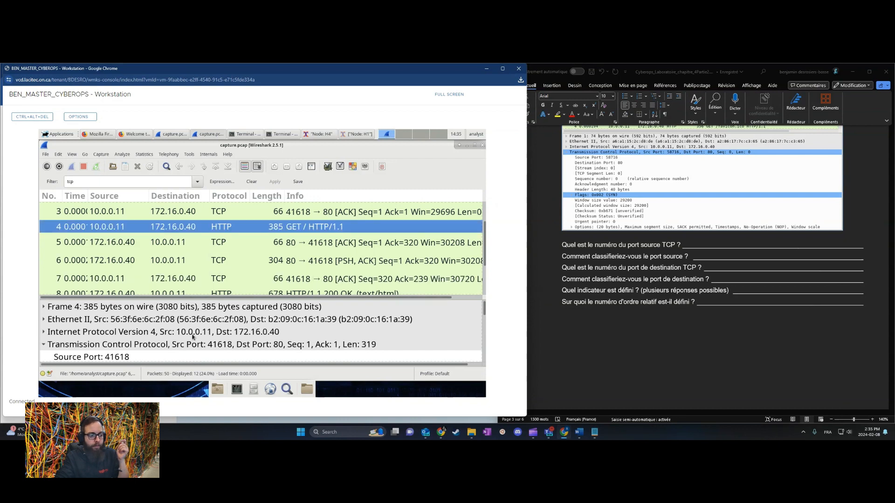
pyautogui.scroll(-1, 386, 336)
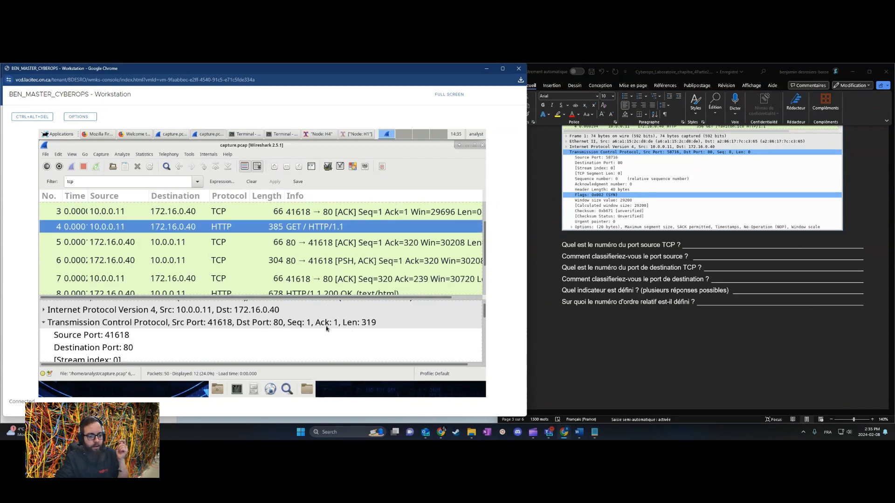
pyautogui.click(370, 324)
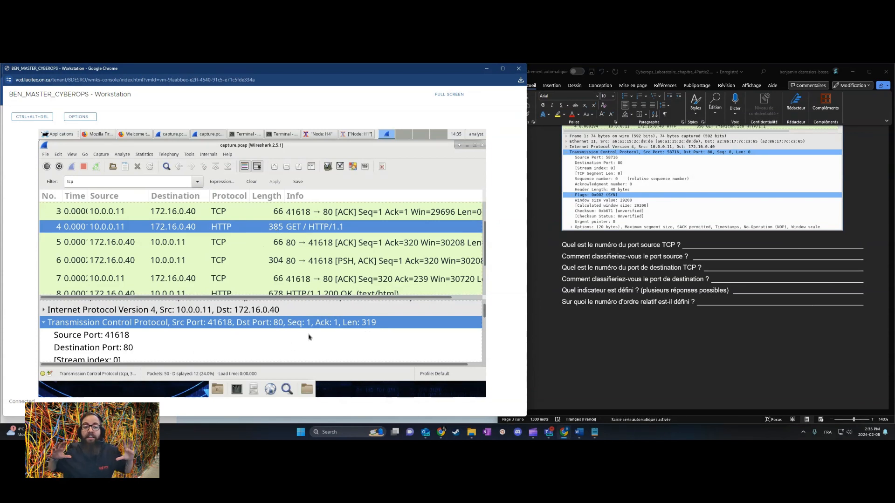
# Step: Open Microsoft Whiteboard with an empty canvas, without using a template
pyautogui.click(305, 431)
pyautogui.write('white')
pyautogui.press('Return')
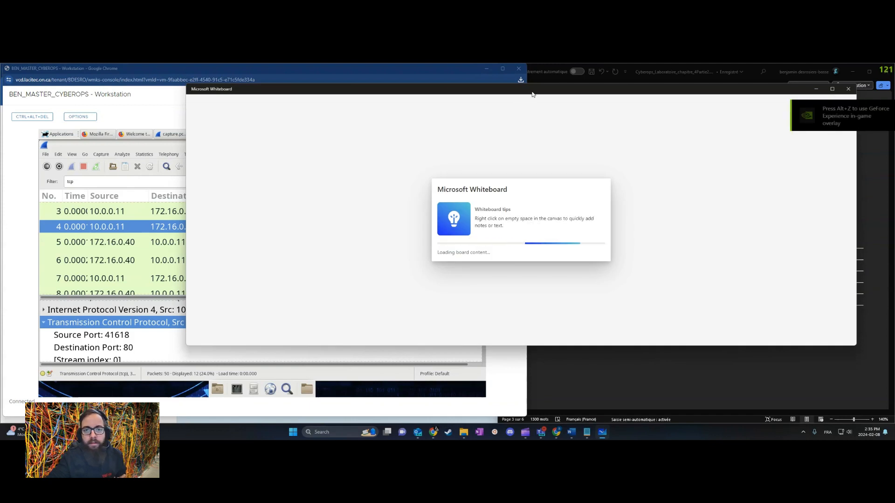
pyautogui.moveTo(532, 91); pyautogui.dragTo(511, 98)
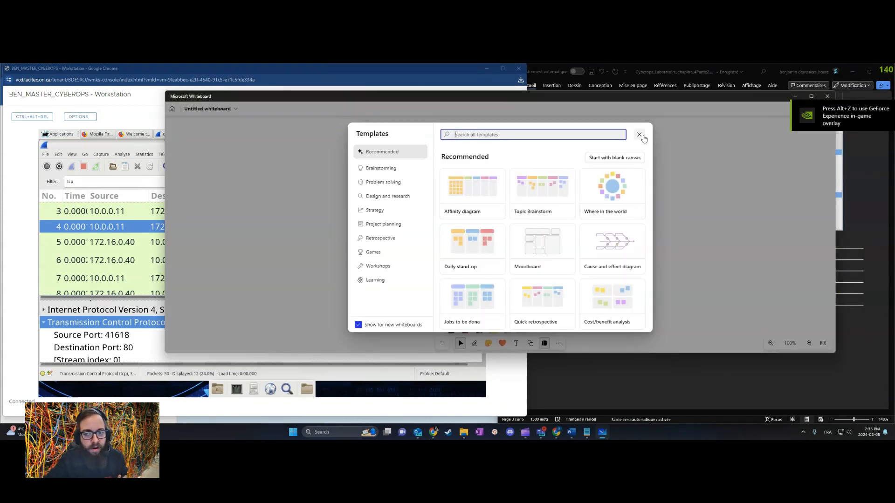
pyautogui.click(639, 134)
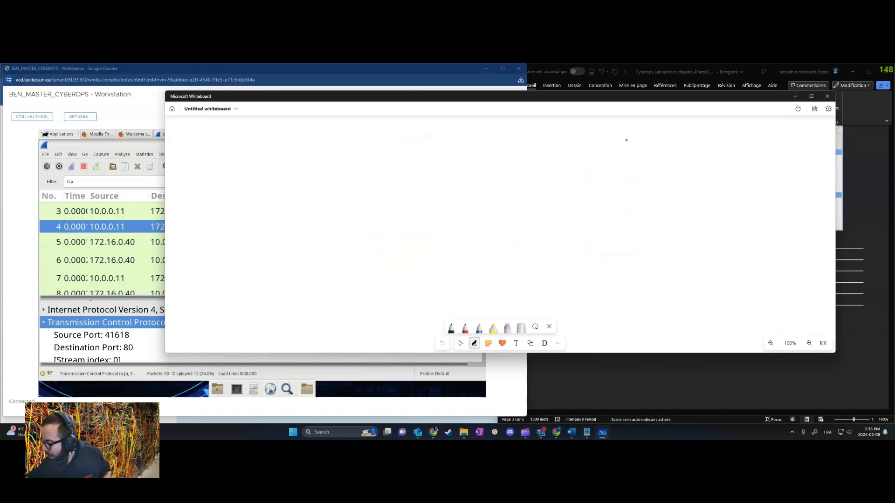
# Step: Draw nested ovals for the encapsulation layers, labelled App, TCP, Net and Mac from the innermost outward
pyautogui.moveTo(425, 221)
pyautogui.mouseDown()
pyautogui.moveTo(383, 262)
pyautogui.moveTo(379, 234)
pyautogui.moveTo(428, 235)
pyautogui.mouseUp()
pyautogui.moveTo(359, 190)
pyautogui.mouseDown()
pyautogui.moveTo(473, 249)
pyautogui.moveTo(364, 199)
pyautogui.moveTo(348, 227)
pyautogui.moveTo(356, 208)
pyautogui.moveTo(383, 215)
pyautogui.mouseUp()
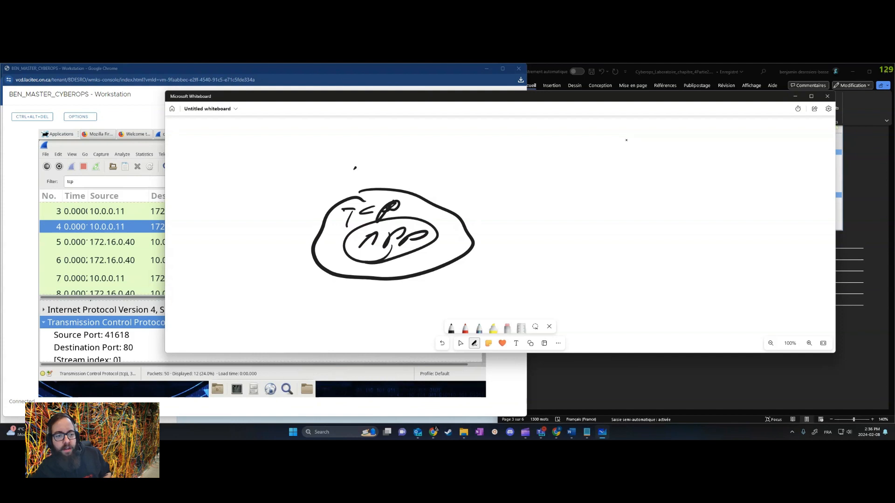
pyautogui.moveTo(349, 185)
pyautogui.mouseDown()
pyautogui.moveTo(378, 166)
pyautogui.moveTo(396, 179)
pyautogui.mouseUp()
pyautogui.moveTo(398, 178)
pyautogui.mouseDown()
pyautogui.moveTo(419, 172)
pyautogui.moveTo(287, 212)
pyautogui.moveTo(385, 301)
pyautogui.moveTo(519, 221)
pyautogui.moveTo(434, 161)
pyautogui.mouseUp()
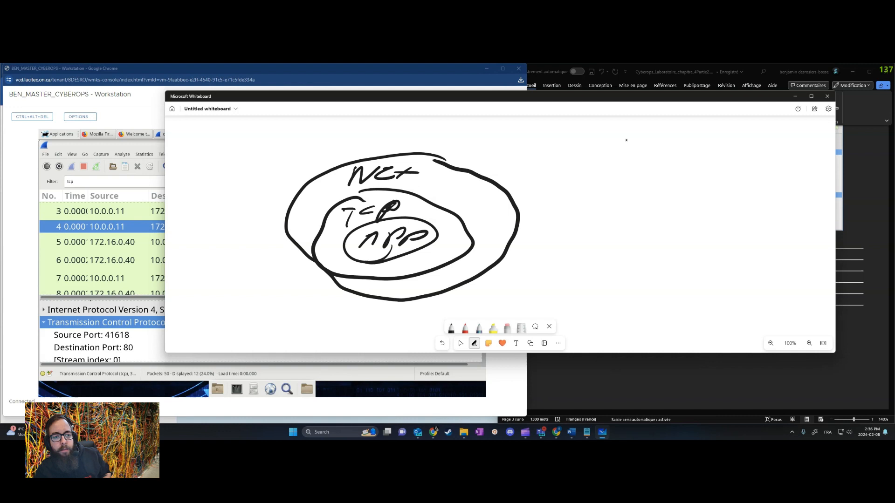
pyautogui.moveTo(346, 155)
pyautogui.mouseDown()
pyautogui.moveTo(413, 150)
pyautogui.moveTo(411, 126)
pyautogui.moveTo(268, 156)
pyautogui.moveTo(240, 240)
pyautogui.moveTo(359, 343)
pyautogui.moveTo(536, 289)
pyautogui.moveTo(521, 171)
pyautogui.moveTo(382, 116)
pyautogui.mouseUp()
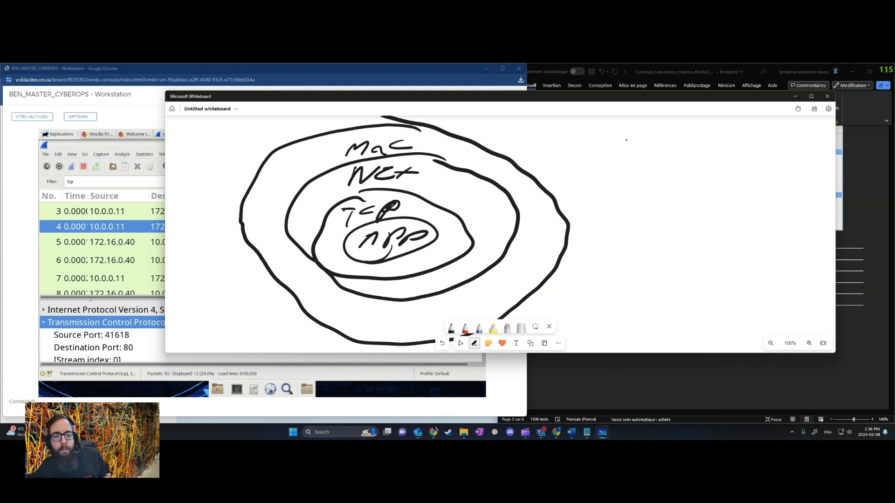
# Step: Draw an arrow pointing at the Mac oval and write packet 4's length from Wireshark, 385, beside it, underlined
pyautogui.moveTo(633, 165); pyautogui.dragTo(573, 173)
pyautogui.moveTo(583, 159); pyautogui.dragTo(574, 180)
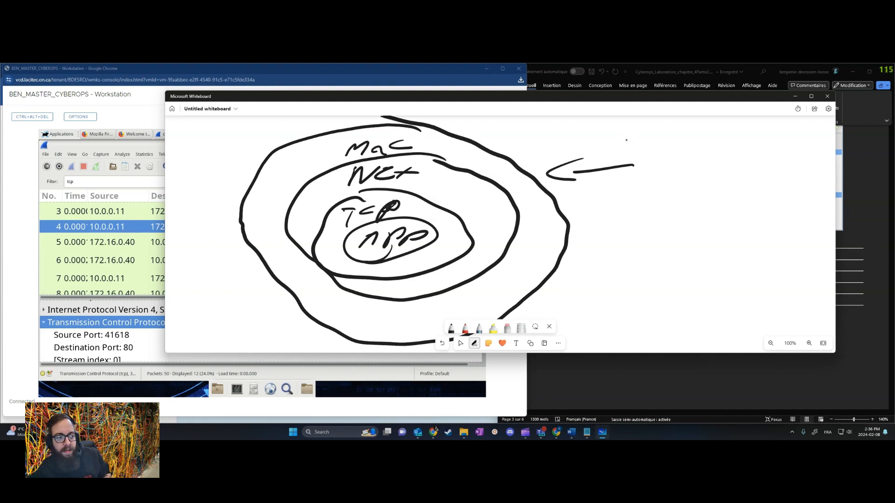
pyautogui.click(110, 147)
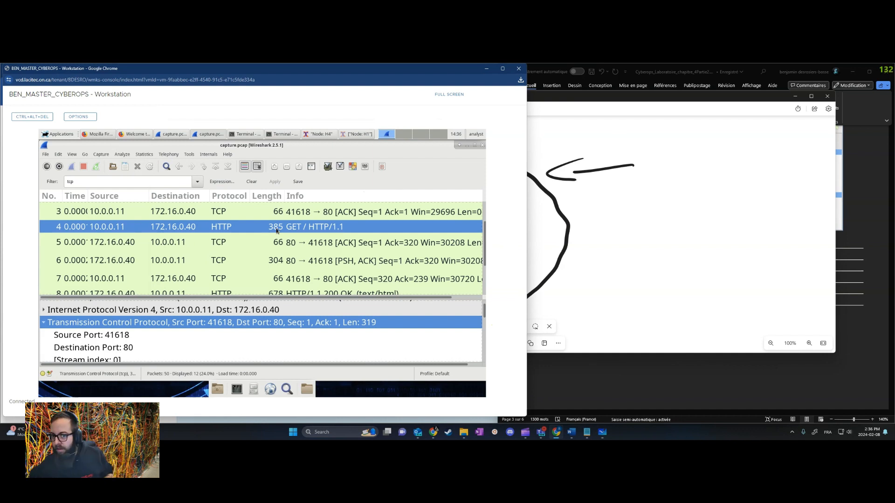
pyautogui.click(668, 183)
pyautogui.moveTo(639, 155)
pyautogui.mouseDown()
pyautogui.moveTo(646, 170)
pyautogui.moveTo(671, 175)
pyautogui.mouseUp()
pyautogui.moveTo(736, 162); pyautogui.dragTo(718, 177)
pyautogui.moveTo(621, 180); pyautogui.dragTo(756, 191)
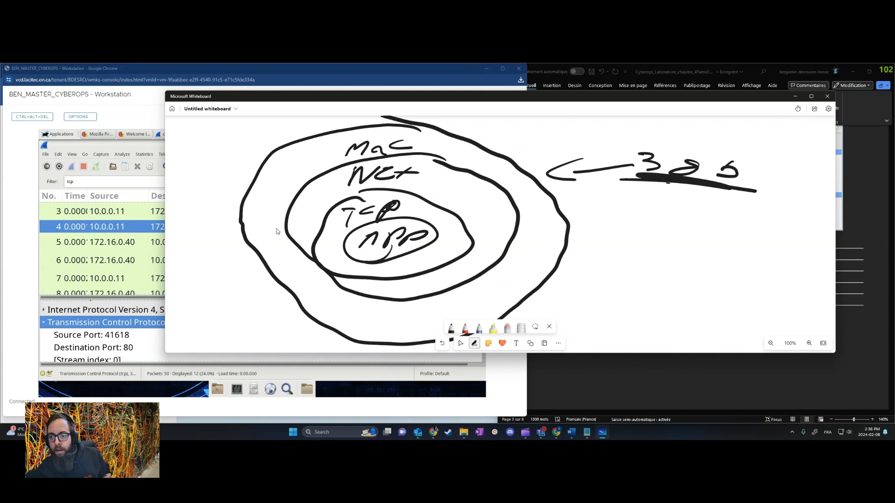
# Step: Write "total" above the 385 and draw a second arrow pointing inside the Net oval
pyautogui.moveTo(709, 132)
pyautogui.mouseDown()
pyautogui.moveTo(687, 145)
pyautogui.moveTo(709, 144)
pyautogui.mouseUp()
pyautogui.moveTo(718, 126)
pyautogui.mouseDown()
pyautogui.moveTo(728, 139)
pyautogui.moveTo(765, 149)
pyautogui.mouseUp()
pyautogui.moveTo(748, 149)
pyautogui.mouseDown()
pyautogui.moveTo(766, 136)
pyautogui.moveTo(760, 161)
pyautogui.moveTo(805, 156)
pyautogui.mouseUp()
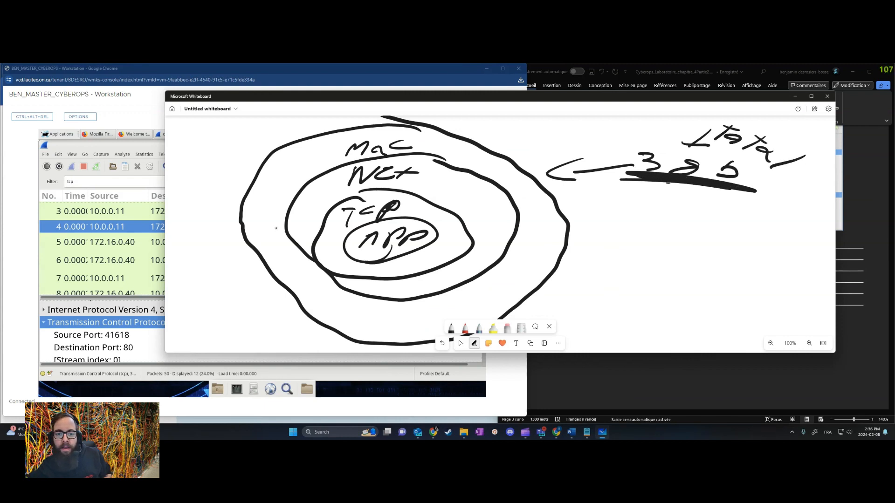
pyautogui.moveTo(677, 234)
pyautogui.mouseDown()
pyautogui.moveTo(580, 202)
pyautogui.moveTo(490, 204)
pyautogui.moveTo(512, 210)
pyautogui.mouseUp()
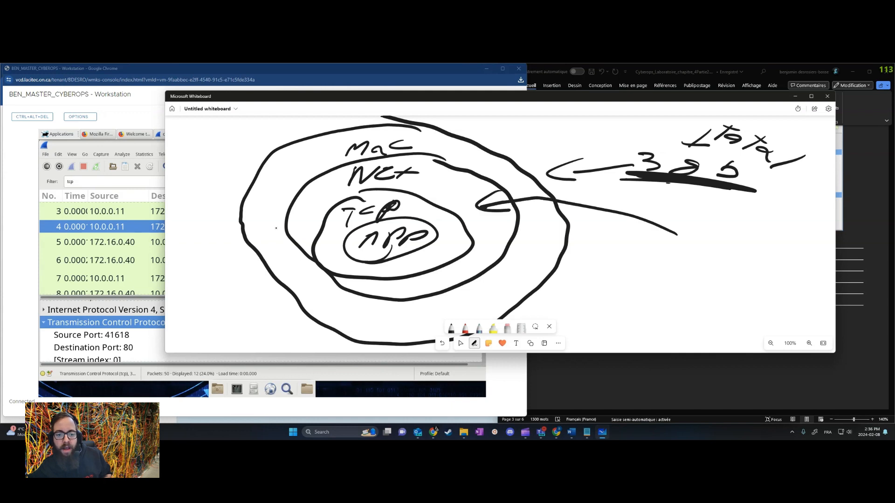
# Step: Return to the Wireshark capture, review packet 4's frame size, and expand its Ethernet II header to examine the source address
pyautogui.click(160, 224)
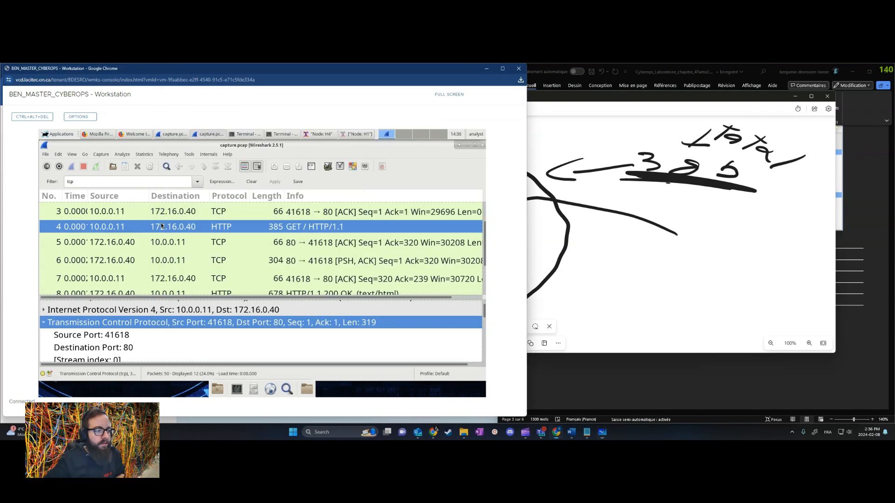
pyautogui.scroll(1, 70, 324)
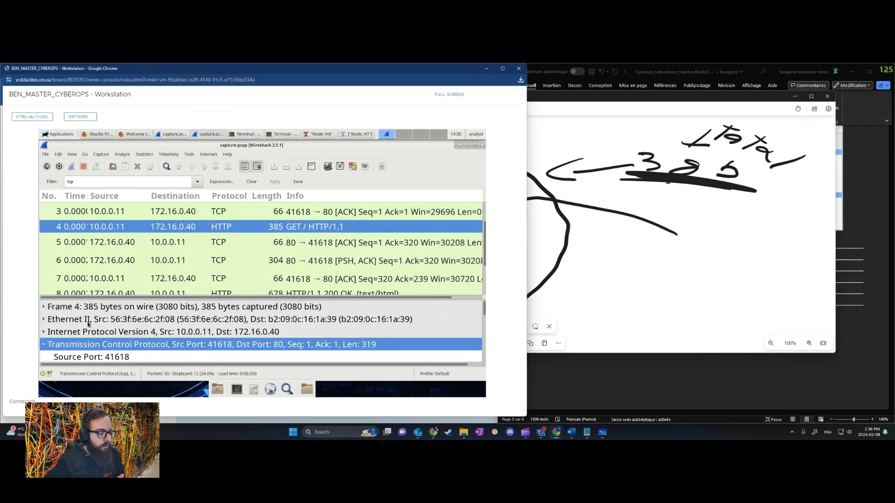
pyautogui.click(44, 320)
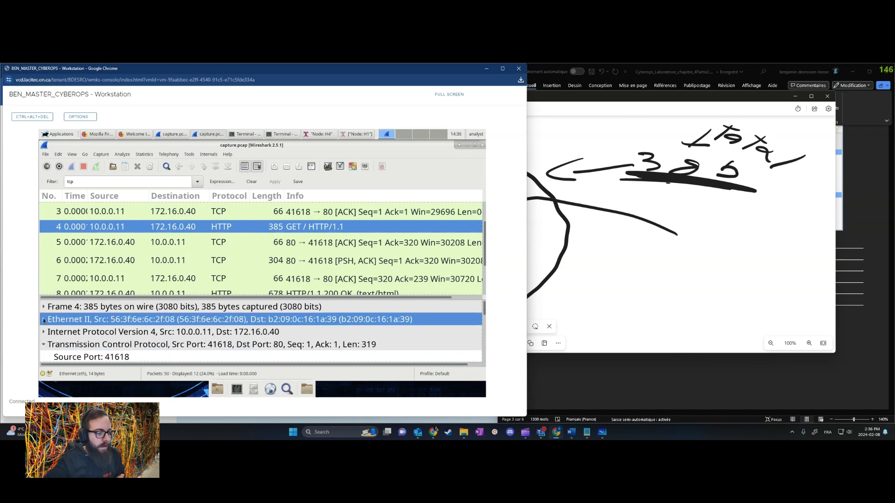
pyautogui.click(103, 308)
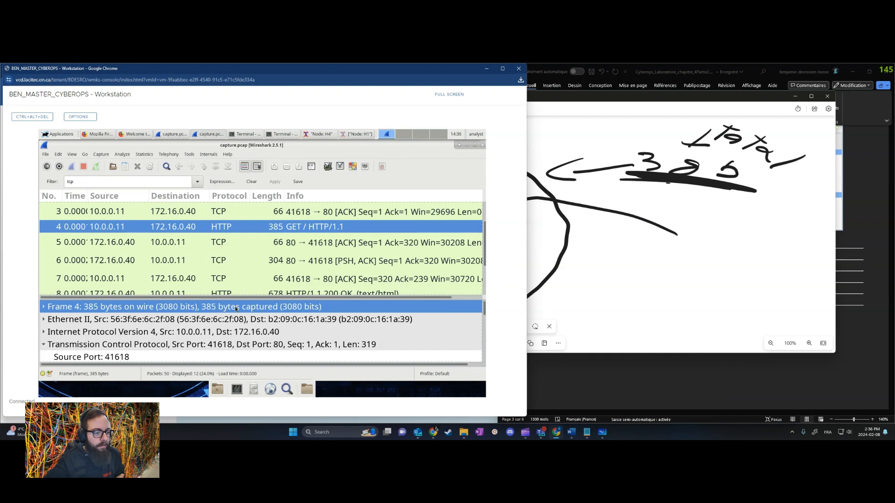
pyautogui.click(43, 320)
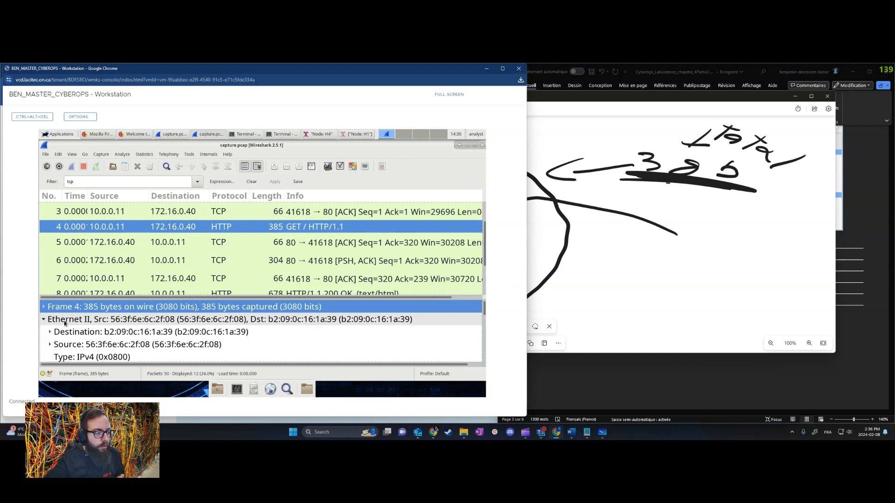
pyautogui.click(90, 345)
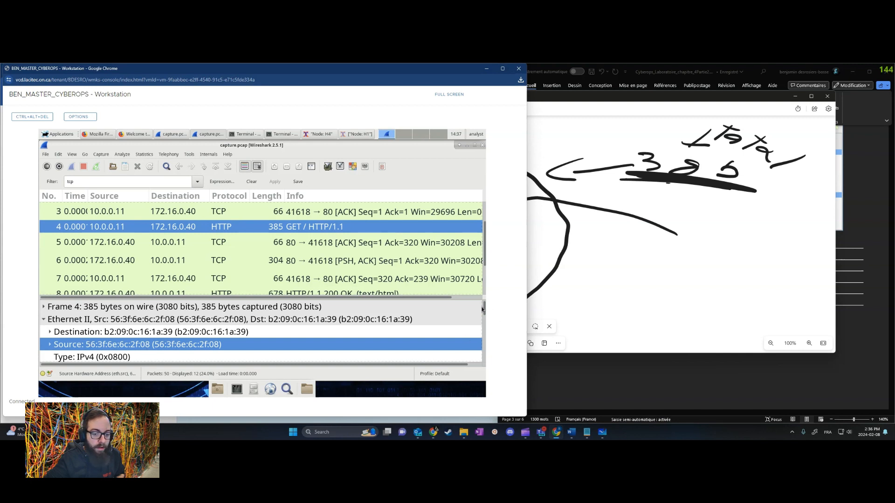
# Step: Look through packet 4's TCP fields and collapse the Transmission Control Protocol section
pyautogui.moveTo(485, 310); pyautogui.dragTo(487, 325)
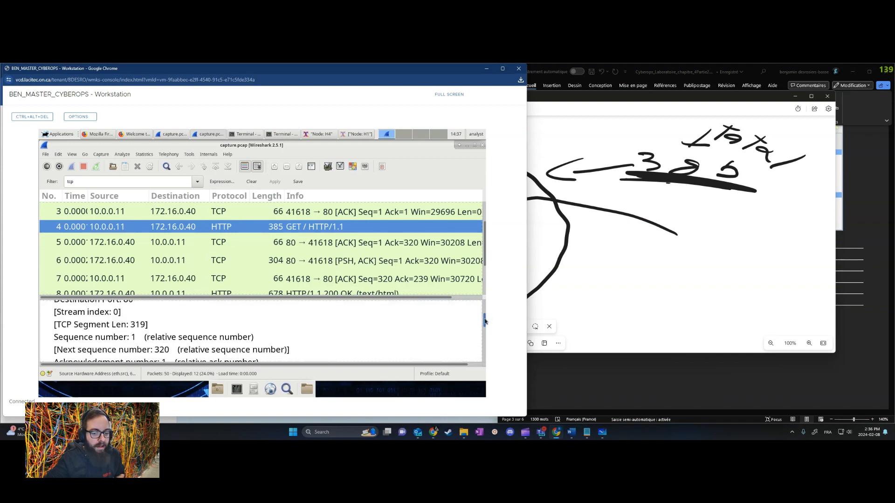
pyautogui.moveTo(485, 324); pyautogui.dragTo(485, 316)
pyautogui.click(44, 347)
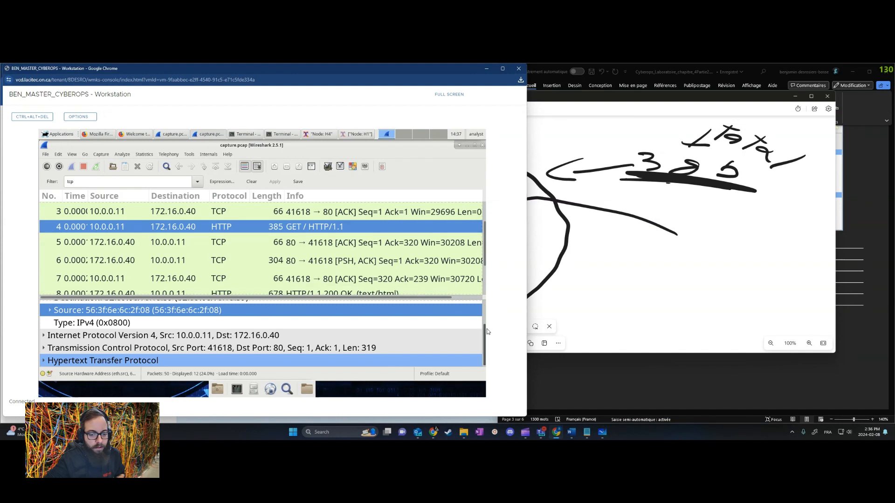
pyautogui.moveTo(485, 330); pyautogui.dragTo(482, 316)
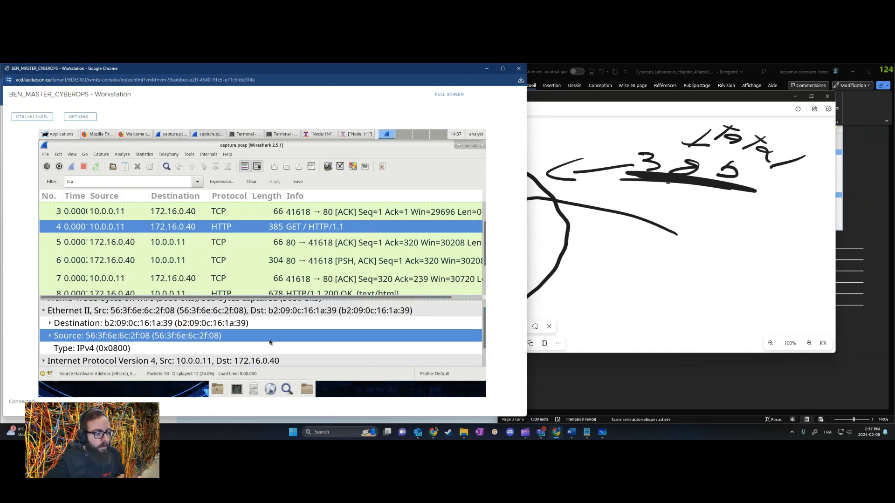
# Step: Expand and review packet 4's Ethernet II destination and source address details, then collapse the Ethernet II section
pyautogui.click(49, 324)
pyautogui.scroll(-2, 48, 327)
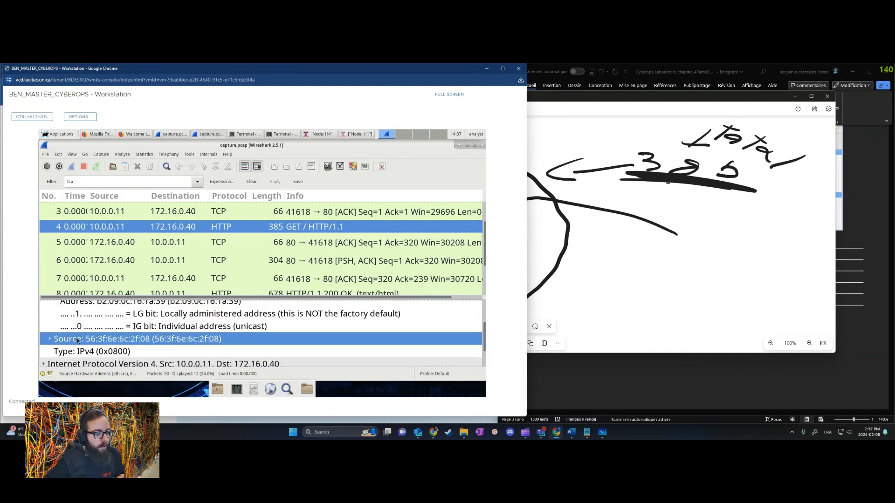
pyautogui.click(51, 340)
pyautogui.scroll(-6, 110, 345)
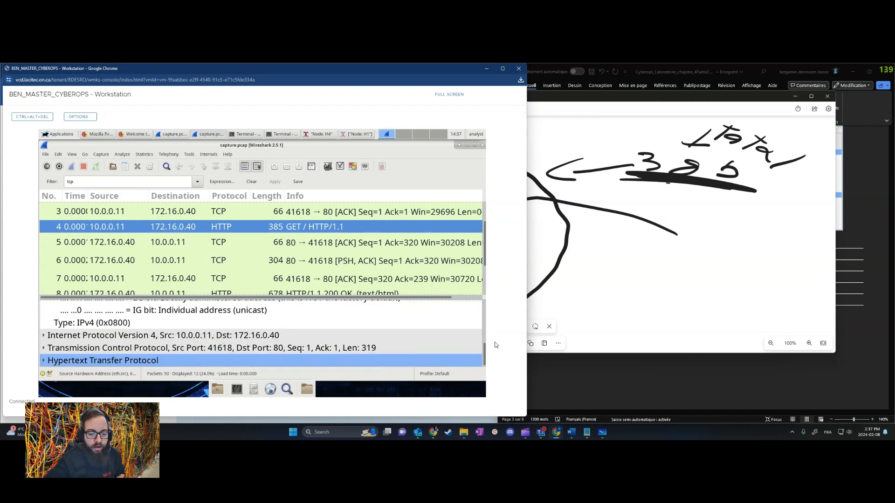
pyautogui.moveTo(485, 346); pyautogui.dragTo(485, 305)
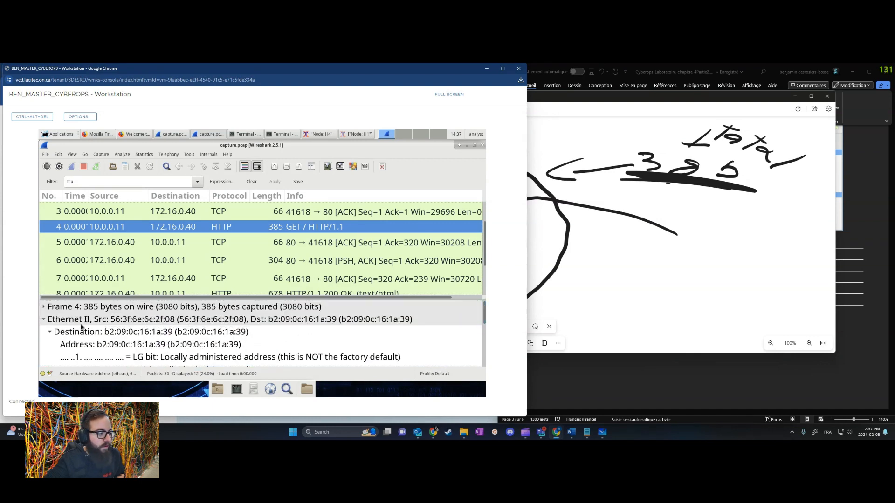
pyautogui.click(43, 319)
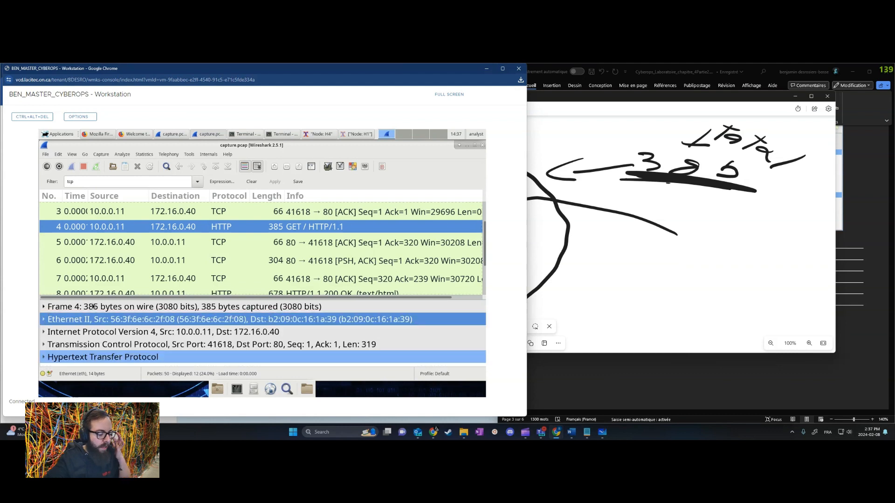
# Step: Expand packet 4's Internet Protocol Version 4 header and select its Total Length field
pyautogui.click(43, 332)
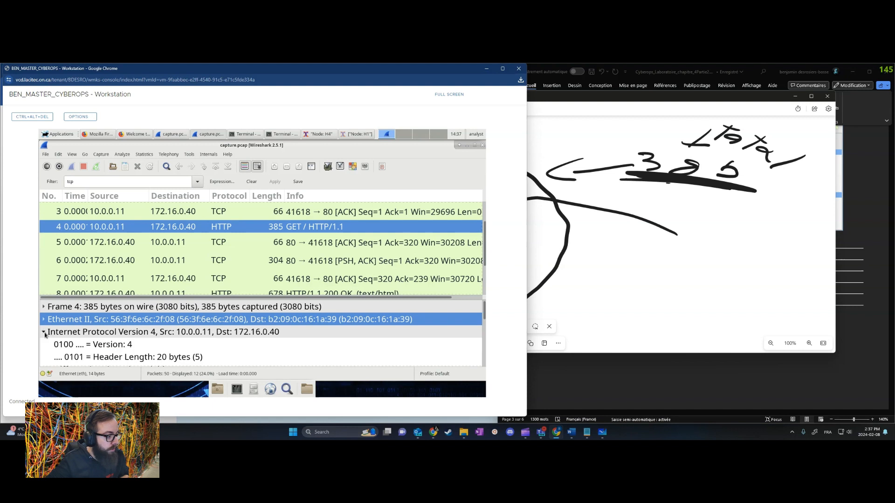
pyautogui.scroll(-2, 485, 322)
pyautogui.moveTo(485, 321); pyautogui.dragTo(486, 330)
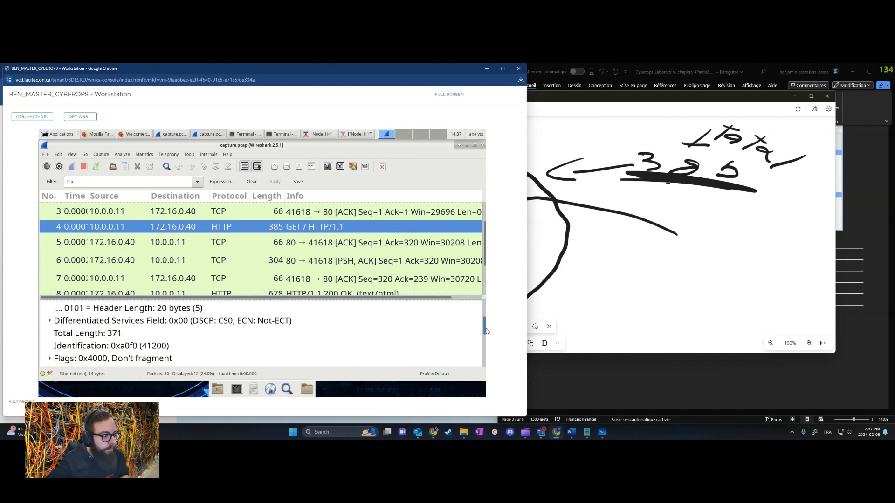
pyautogui.click(124, 334)
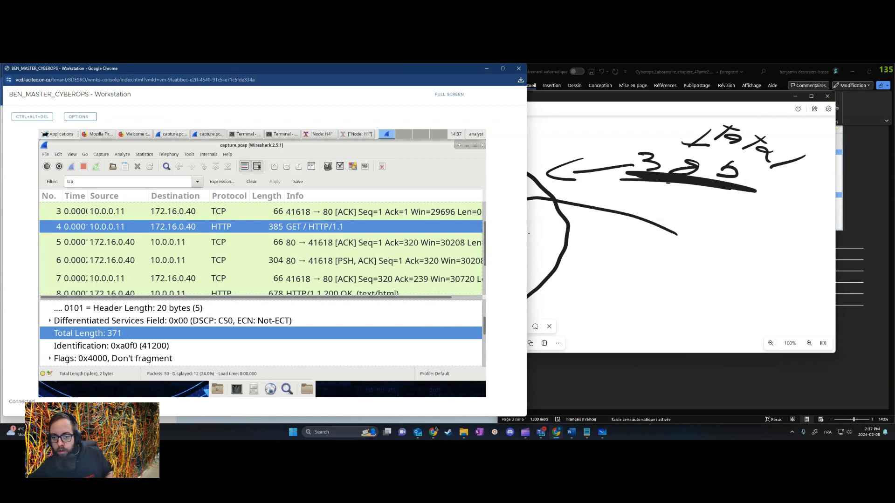
# Step: On the whiteboard, write an underlined 371 beside the Net arrow and draw another arrow pointing into the TCP oval
pyautogui.click(704, 298)
pyautogui.moveTo(661, 213); pyautogui.dragTo(654, 237)
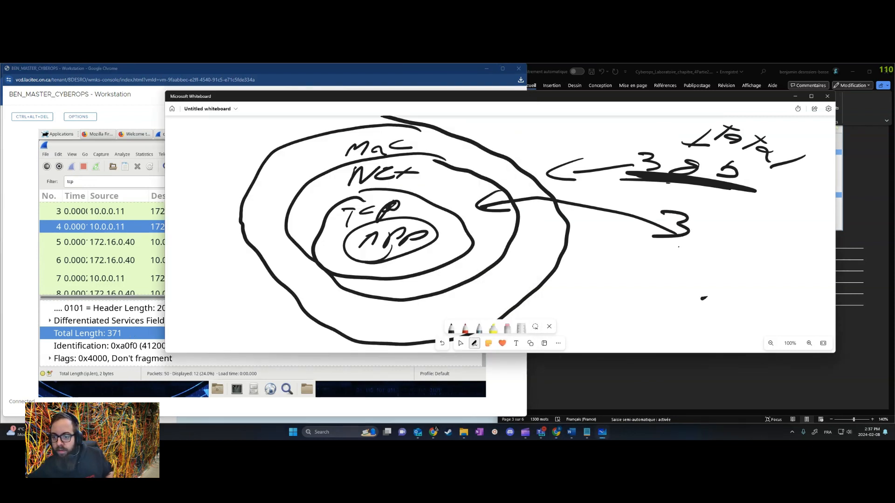
pyautogui.moveTo(727, 222); pyautogui.dragTo(677, 247)
pyautogui.moveTo(700, 226); pyautogui.dragTo(742, 237)
pyautogui.moveTo(778, 229); pyautogui.dragTo(729, 254)
pyautogui.moveTo(607, 232)
pyautogui.mouseDown()
pyautogui.moveTo(659, 248)
pyautogui.moveTo(680, 243)
pyautogui.moveTo(653, 228)
pyautogui.mouseUp()
pyautogui.moveTo(655, 304)
pyautogui.mouseDown()
pyautogui.moveTo(506, 237)
pyautogui.moveTo(449, 237)
pyautogui.moveTo(469, 245)
pyautogui.mouseUp()
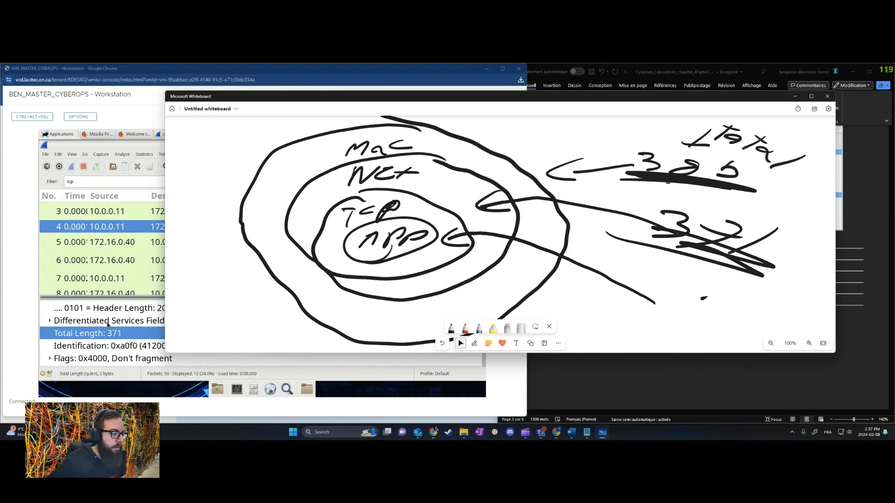
# Step: Return to the Wireshark capture and expand packet 4's Transmission Control Protocol header to examine its segment length
pyautogui.click(107, 325)
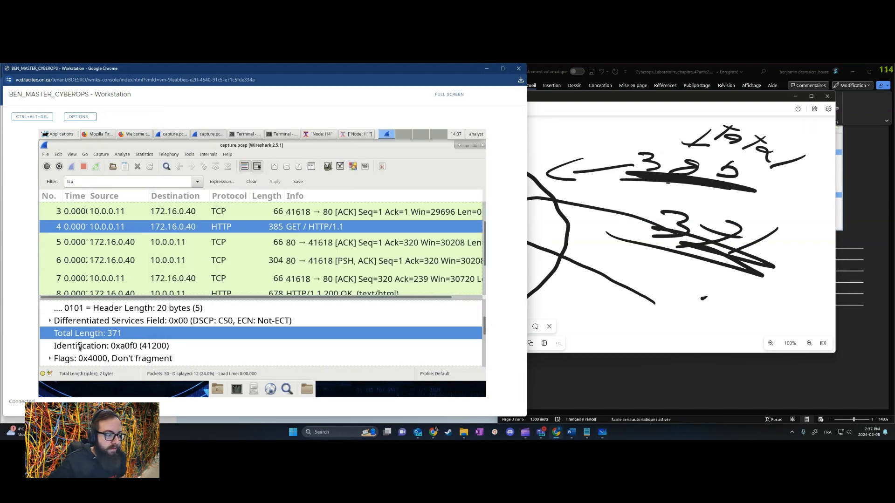
pyautogui.moveTo(485, 326); pyautogui.dragTo(474, 360)
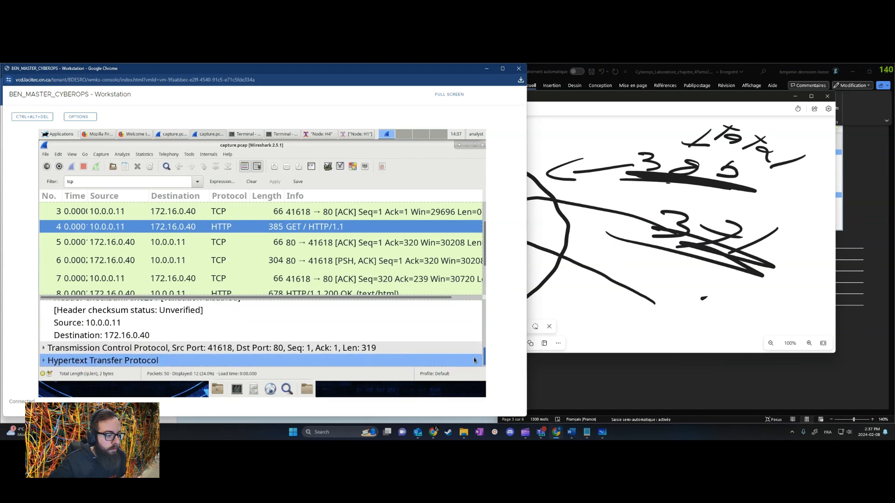
pyautogui.doubleClick(379, 348)
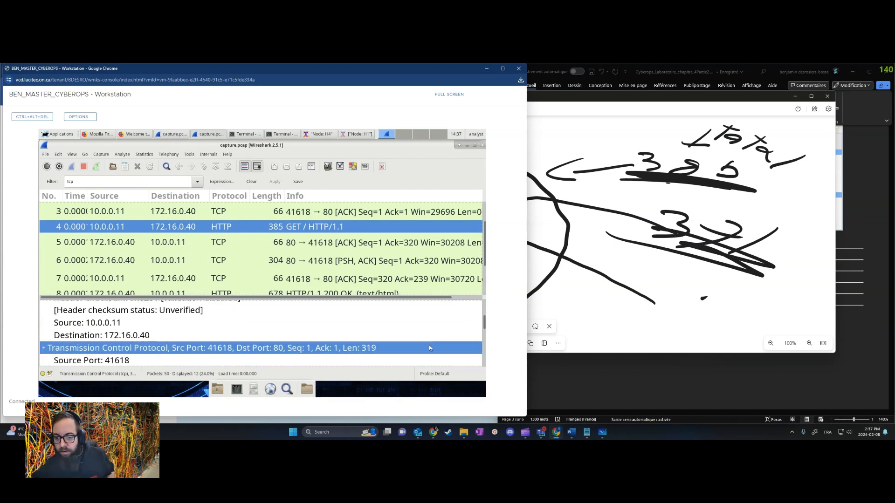
# Step: Write 319 beside the TCP arrow on the whiteboard and draw an arrow leading out of the App oval
pyautogui.moveTo(667, 293); pyautogui.dragTo(670, 306)
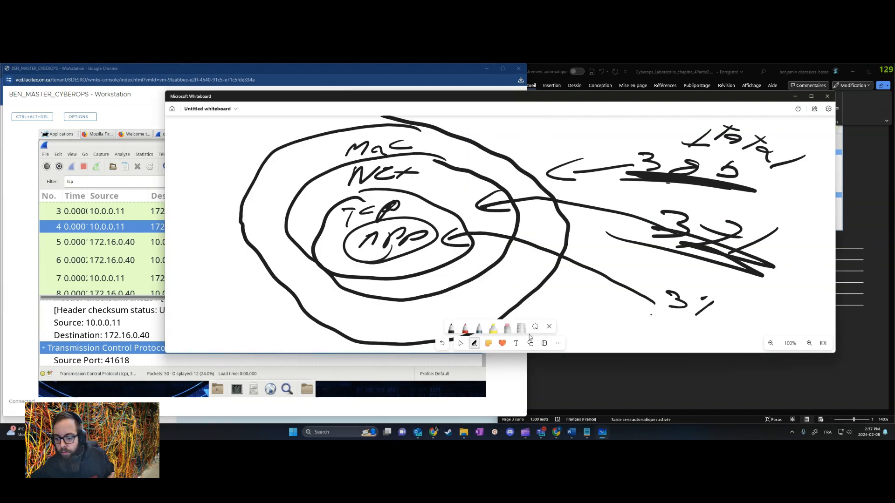
pyautogui.moveTo(739, 306); pyautogui.dragTo(720, 320)
pyautogui.moveTo(399, 245)
pyautogui.mouseDown()
pyautogui.moveTo(543, 319)
pyautogui.moveTo(585, 331)
pyautogui.moveTo(595, 321)
pyautogui.mouseUp()
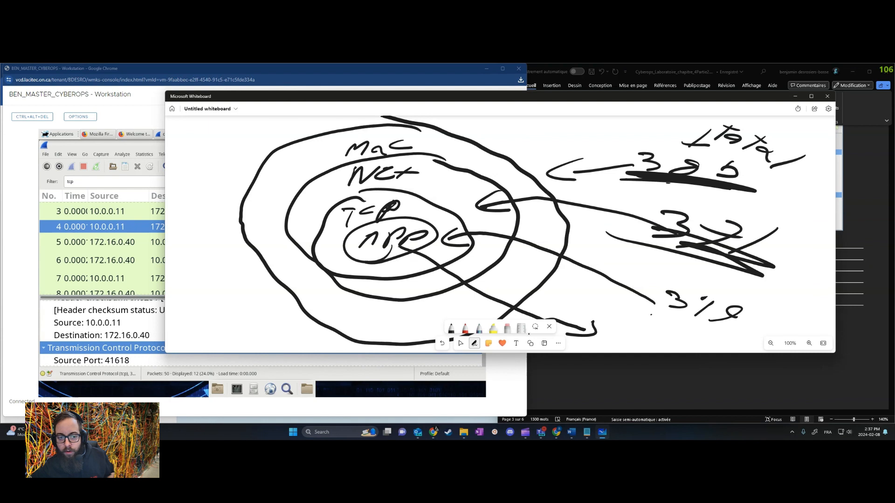
pyautogui.moveTo(408, 239); pyautogui.dragTo(405, 249)
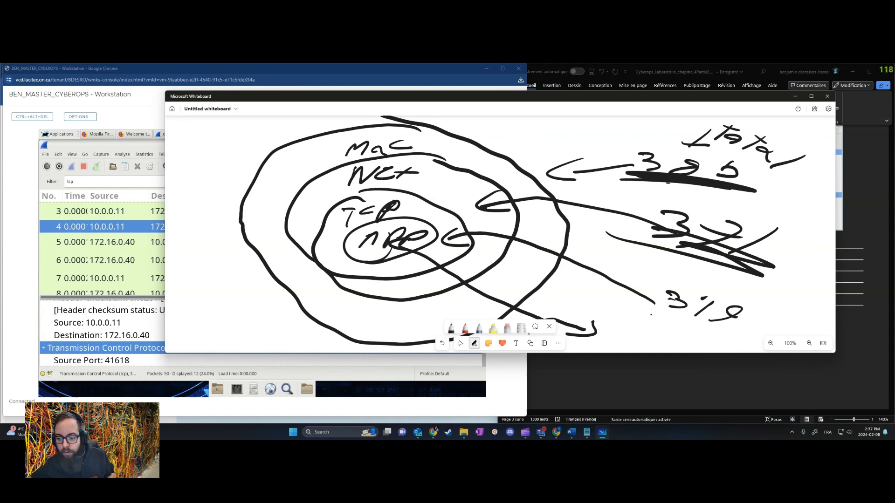
pyautogui.click(461, 343)
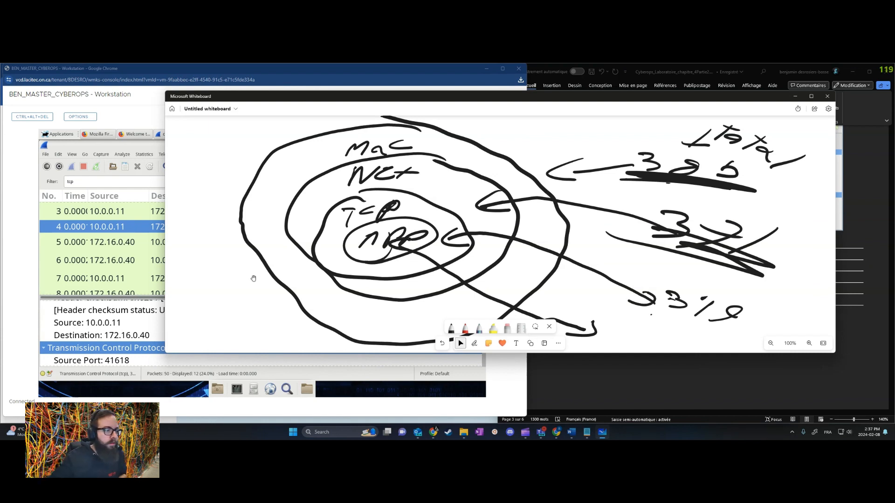
# Step: Back in Wireshark, collapse packet 4's TCP section and expand Hypertext Transfer Protocol to examine its contents
pyautogui.click(104, 352)
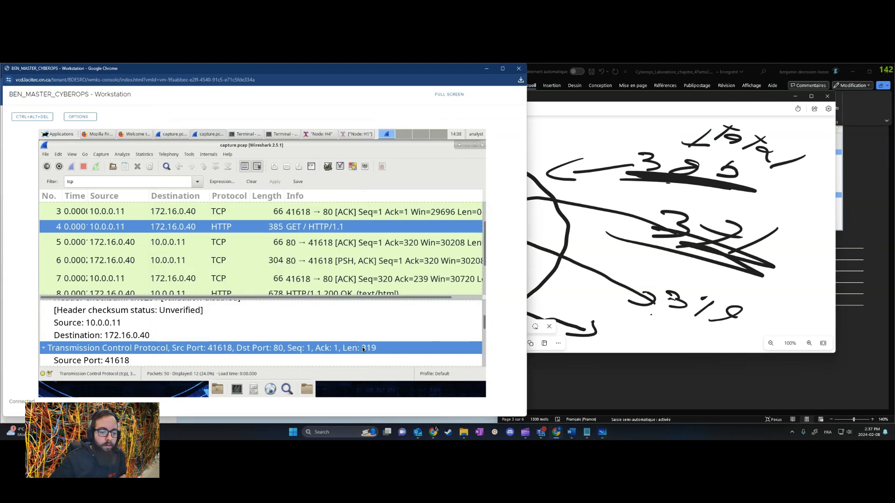
pyautogui.click(44, 349)
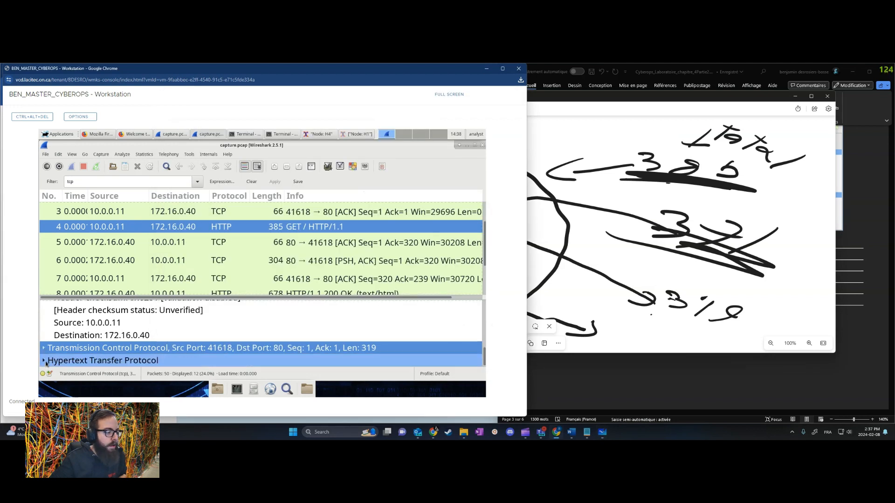
pyautogui.click(45, 362)
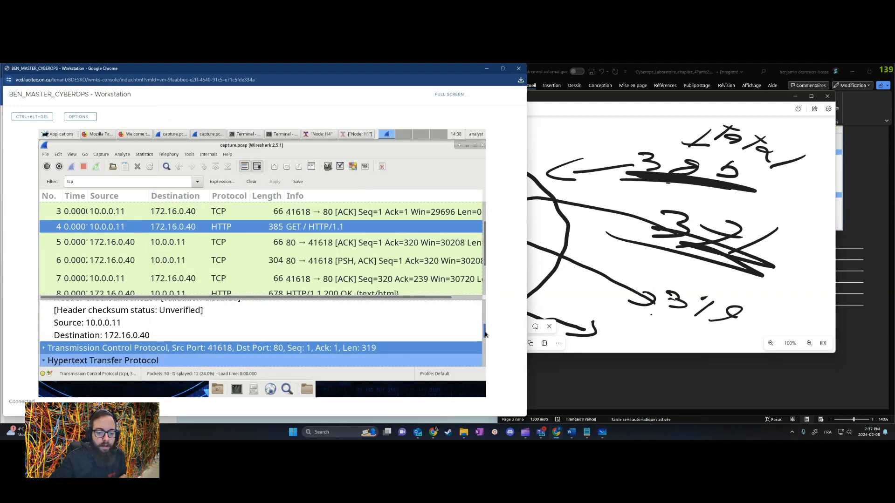
pyautogui.moveTo(485, 332)
pyautogui.mouseDown()
pyautogui.moveTo(485, 349)
pyautogui.moveTo(485, 338)
pyautogui.mouseUp()
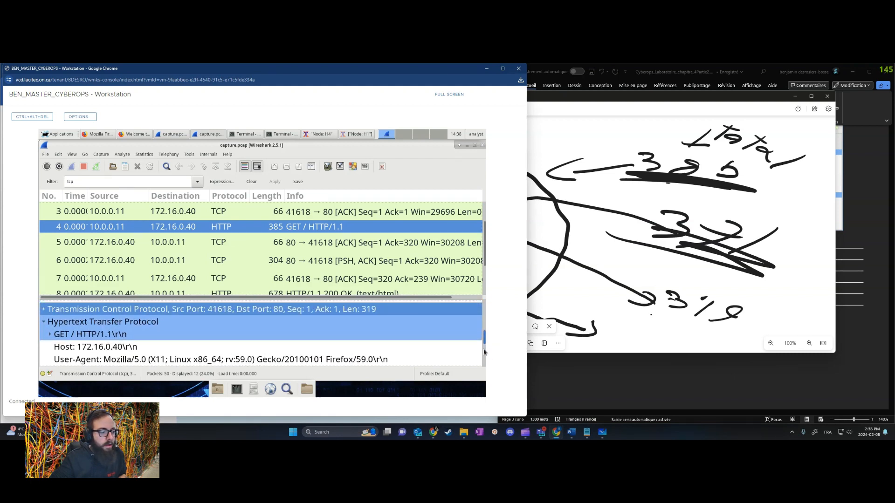
pyautogui.scroll(-5, 485, 354)
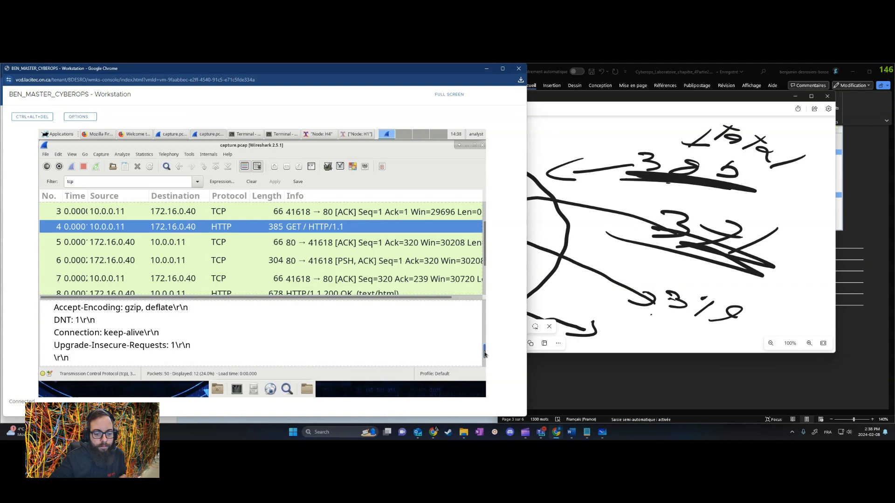
# Step: Review packet 4's HTTP request headers and expand the GET / HTTP/1.1 line to examine its details
pyautogui.scroll(1, 485, 357)
pyautogui.scroll(3, 485, 357)
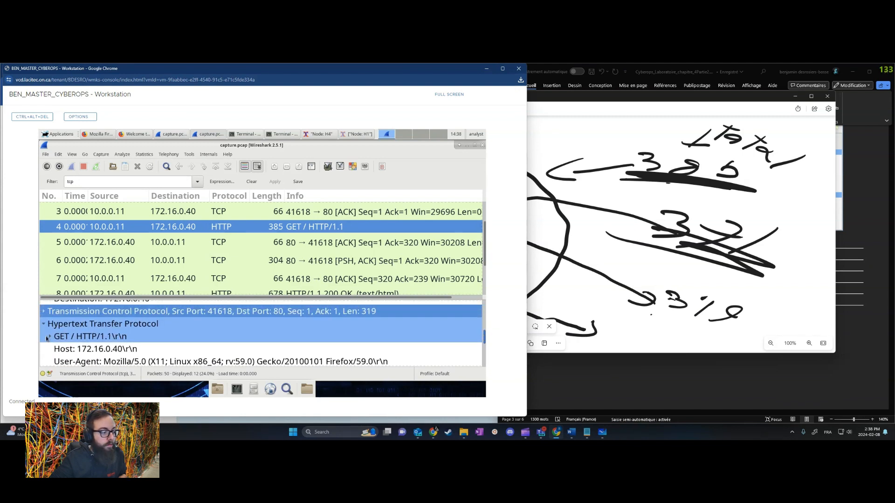
pyautogui.scroll(-2, 51, 339)
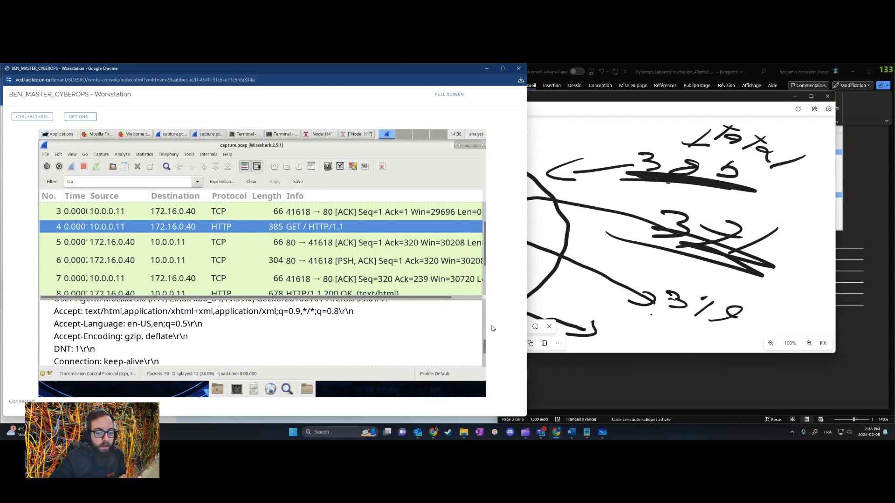
pyautogui.scroll(-2, 485, 354)
pyautogui.scroll(1, 485, 354)
pyautogui.moveTo(485, 354); pyautogui.dragTo(484, 340)
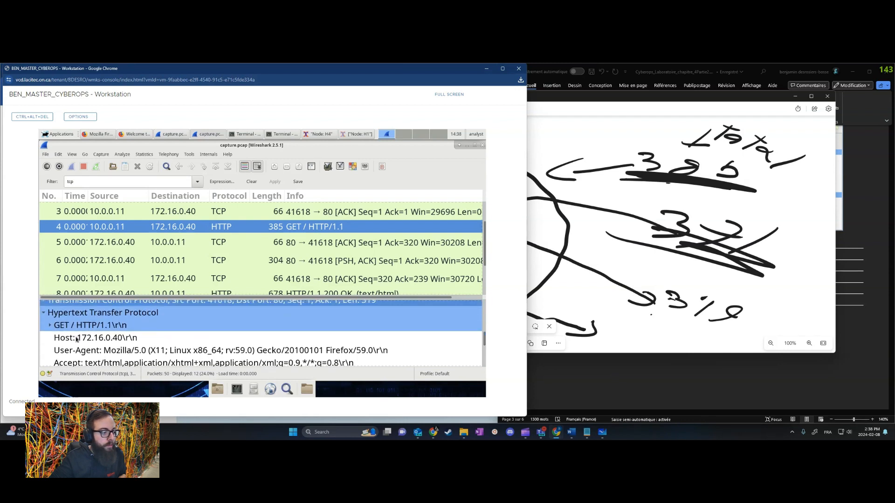
pyautogui.click(50, 325)
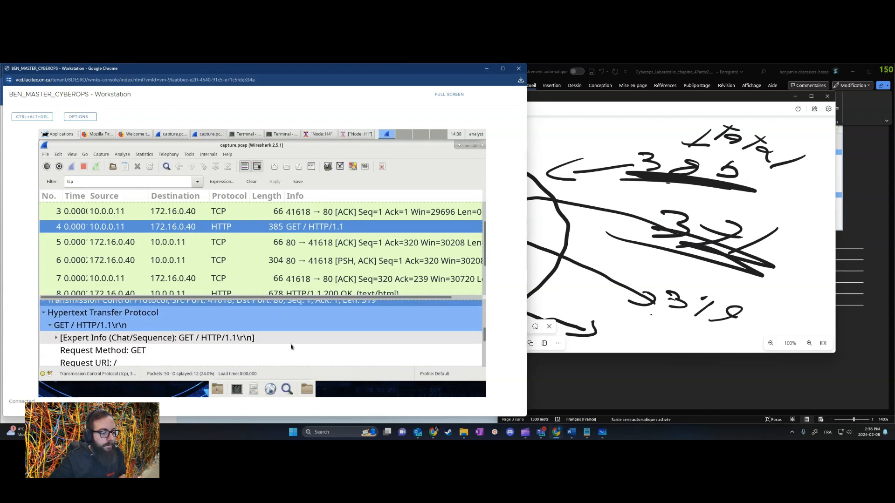
pyautogui.moveTo(484, 336)
pyautogui.mouseDown()
pyautogui.moveTo(483, 361)
pyautogui.moveTo(484, 347)
pyautogui.mouseUp()
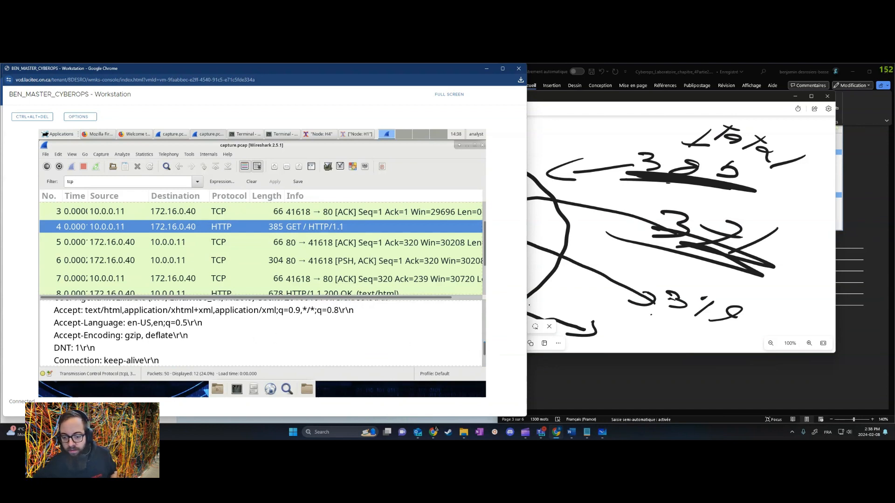
# Step: Write "319 - TC" followed by a dash at the end of the App arrow on the whiteboard
pyautogui.click(530, 306)
pyautogui.moveTo(601, 325)
pyautogui.mouseDown()
pyautogui.moveTo(599, 334)
pyautogui.moveTo(620, 344)
pyautogui.moveTo(729, 349)
pyautogui.mouseUp()
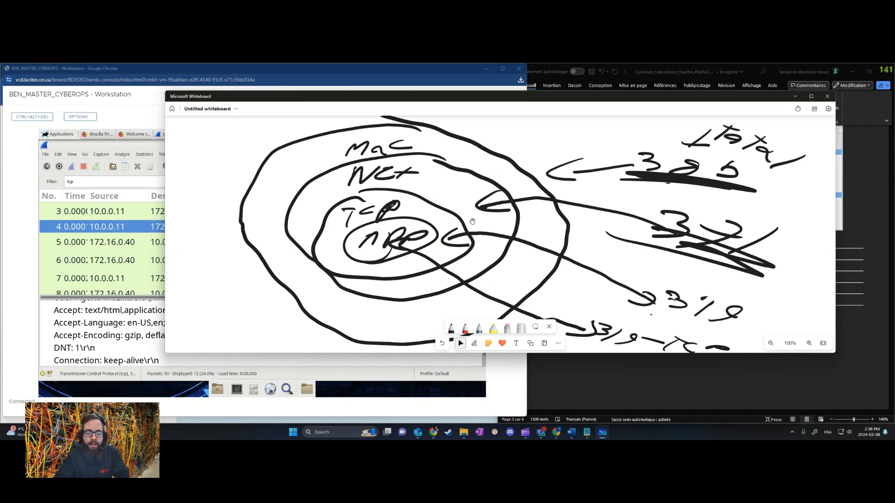
pyautogui.click(352, 185)
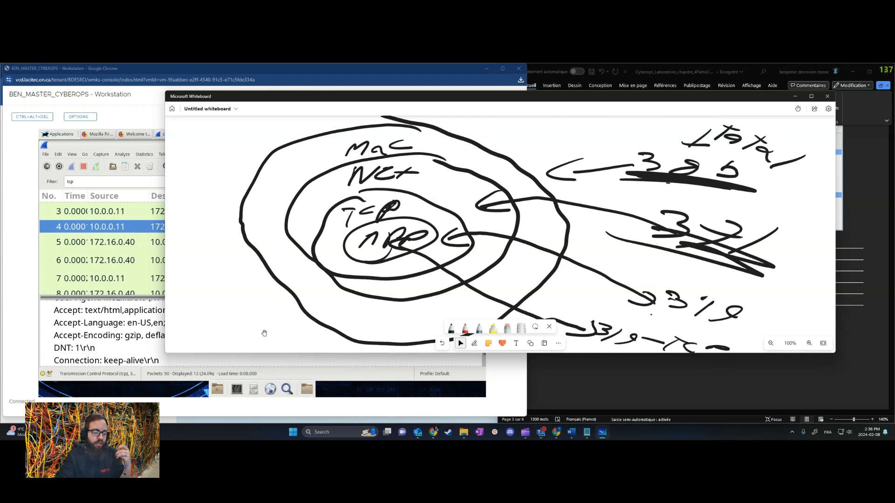
# Step: Highlight the Mac and Net labels and rings of the encapsulation sketch in green
pyautogui.click(493, 329)
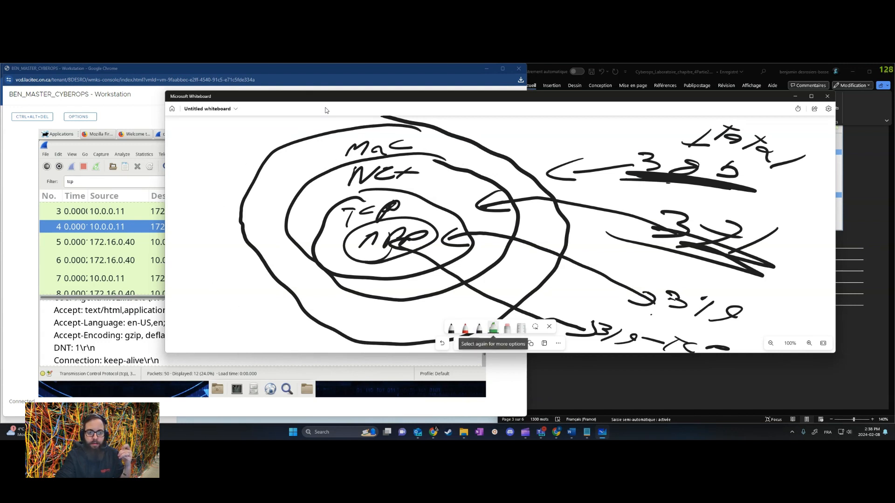
pyautogui.moveTo(332, 142)
pyautogui.mouseDown()
pyautogui.moveTo(419, 140)
pyautogui.moveTo(305, 137)
pyautogui.moveTo(298, 284)
pyautogui.moveTo(484, 303)
pyautogui.moveTo(473, 151)
pyautogui.moveTo(400, 138)
pyautogui.mouseUp()
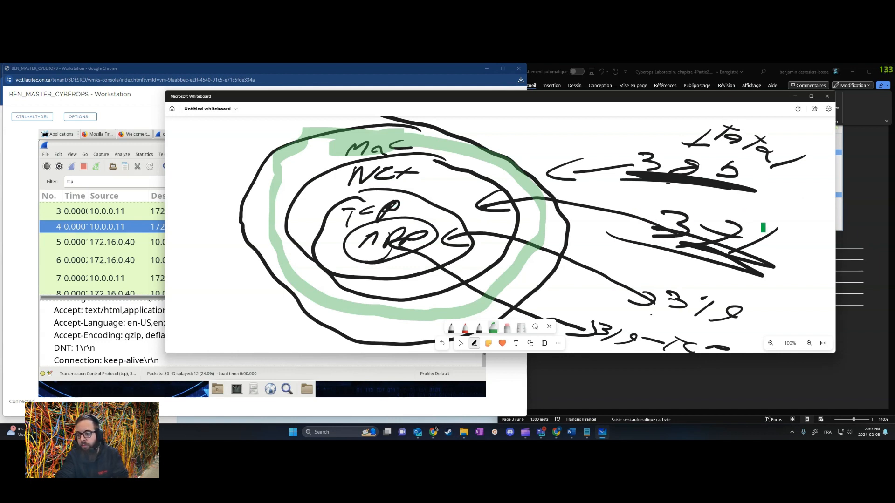
pyautogui.moveTo(424, 186)
pyautogui.mouseDown()
pyautogui.moveTo(344, 179)
pyautogui.moveTo(345, 277)
pyautogui.moveTo(499, 203)
pyautogui.moveTo(412, 178)
pyautogui.mouseUp()
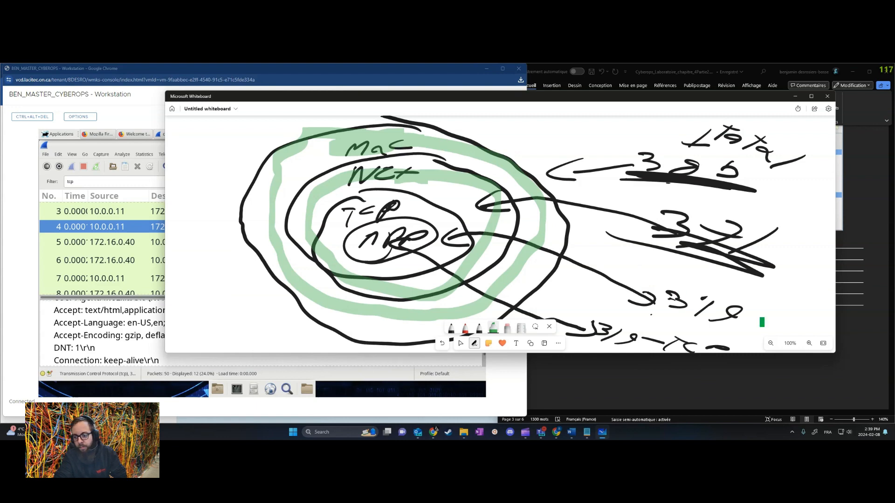
# Step: Clear the entire encapsulation sketch from the whiteboard
pyautogui.click(795, 97)
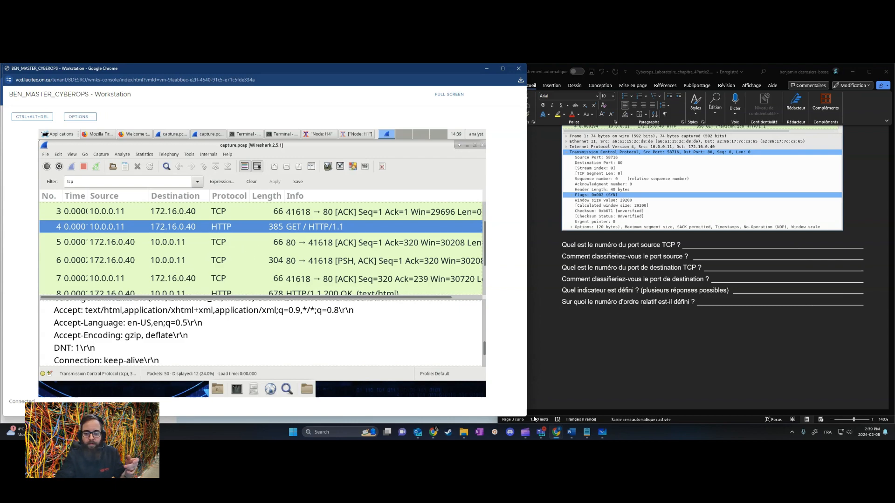
pyautogui.click(603, 433)
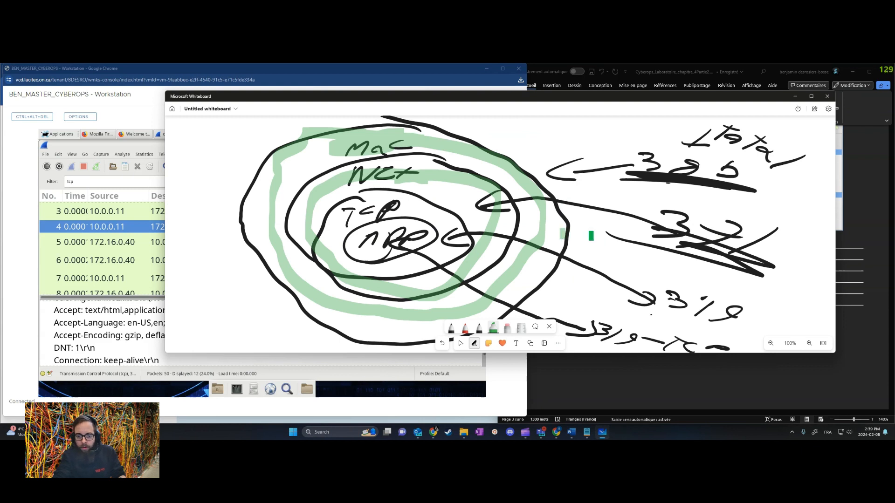
pyautogui.hotkey('ctrl', 'a')
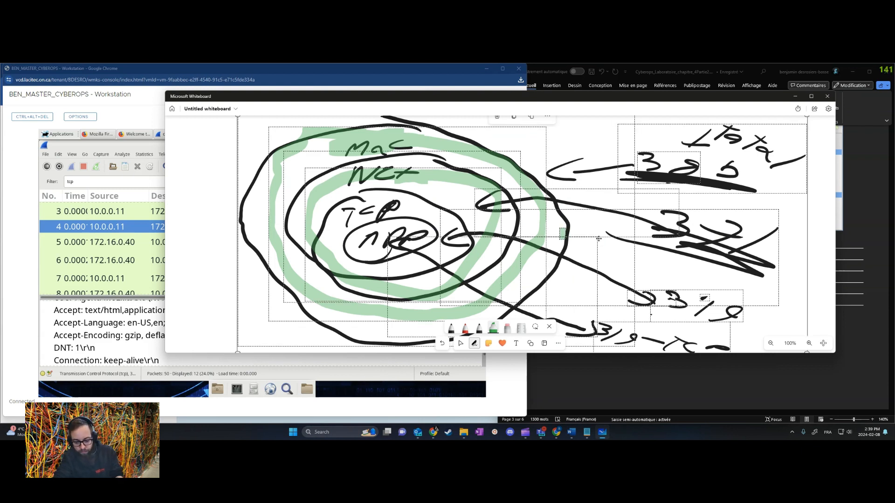
pyautogui.press('Delete')
pyautogui.click(460, 343)
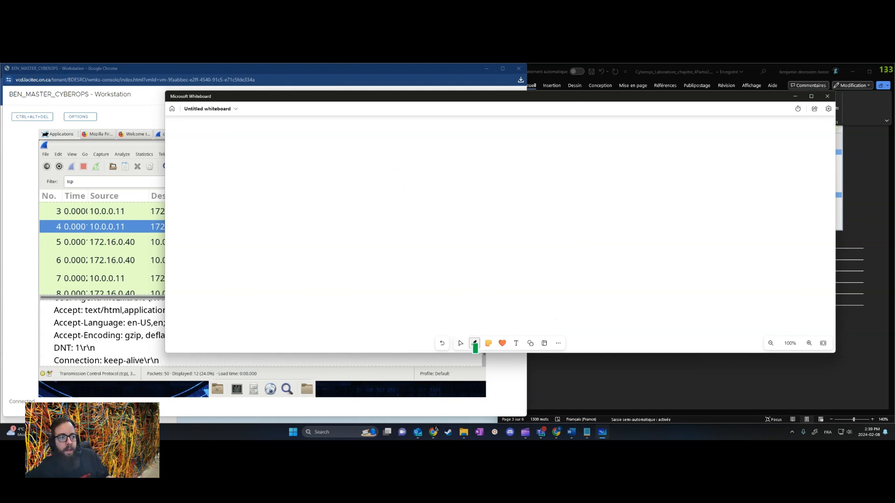
# Step: Draw two stick figures in black with an arrow running from the first to the second
pyautogui.click(475, 349)
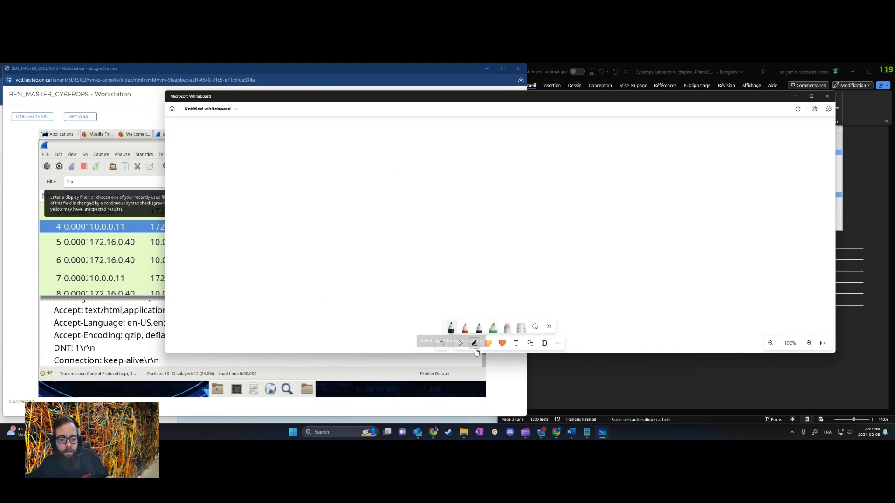
pyautogui.moveTo(214, 179); pyautogui.dragTo(207, 227)
pyautogui.moveTo(191, 189); pyautogui.dragTo(259, 185)
pyautogui.moveTo(215, 210)
pyautogui.mouseDown()
pyautogui.moveTo(191, 230)
pyautogui.moveTo(249, 227)
pyautogui.mouseUp()
pyautogui.moveTo(279, 198); pyautogui.dragTo(508, 184)
pyautogui.moveTo(488, 174); pyautogui.dragTo(484, 196)
pyautogui.moveTo(576, 166)
pyautogui.mouseDown()
pyautogui.moveTo(559, 198)
pyautogui.moveTo(521, 213)
pyautogui.mouseUp()
pyautogui.moveTo(559, 199); pyautogui.dragTo(594, 210)
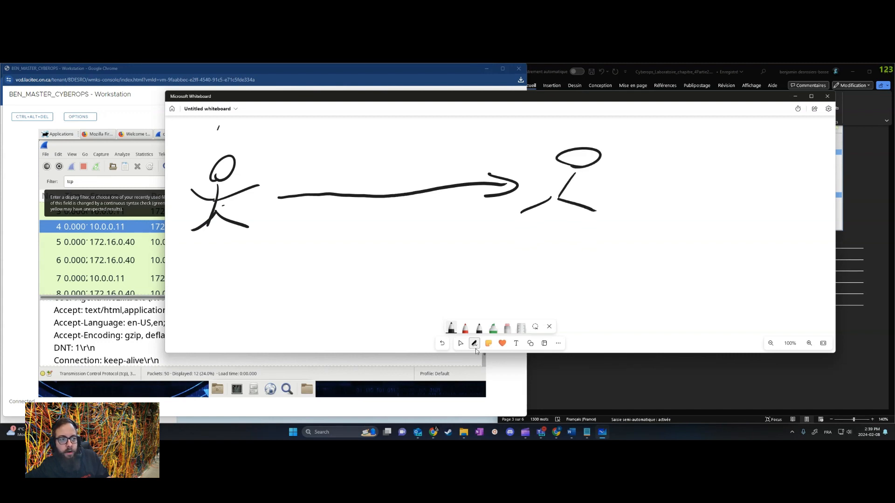
# Step: Label the sending stick figure H1 and the receiving one H4
pyautogui.moveTo(209, 133); pyautogui.dragTo(239, 136)
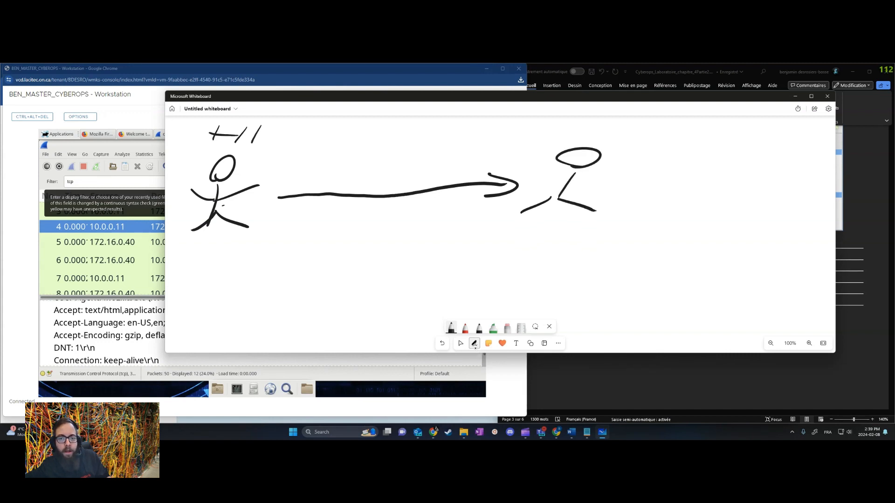
pyautogui.moveTo(564, 123); pyautogui.dragTo(605, 142)
pyautogui.moveTo(605, 140); pyautogui.dragTo(624, 132)
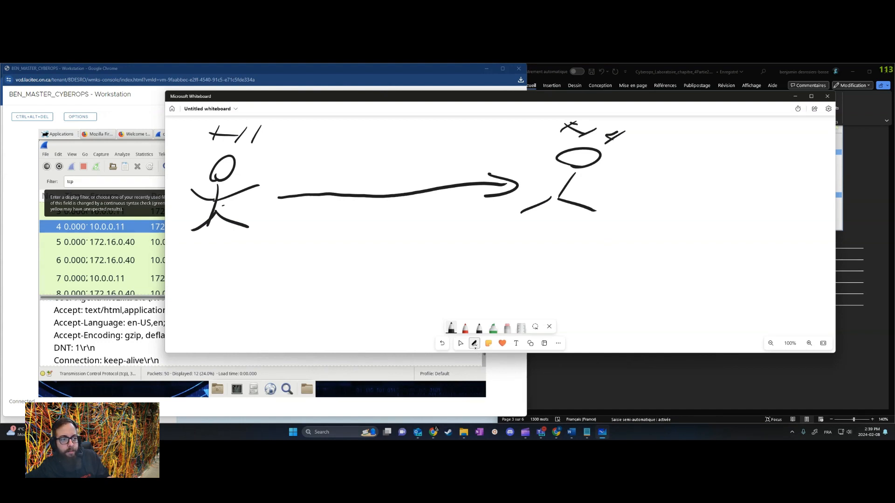
# Step: Write "hey !!!" beside H1's head, above the arrow towards H4
pyautogui.moveTo(261, 166); pyautogui.dragTo(335, 151)
pyautogui.moveTo(355, 144)
pyautogui.mouseDown()
pyautogui.moveTo(350, 153)
pyautogui.moveTo(363, 152)
pyautogui.mouseUp()
pyautogui.moveTo(375, 151); pyautogui.dragTo(387, 146)
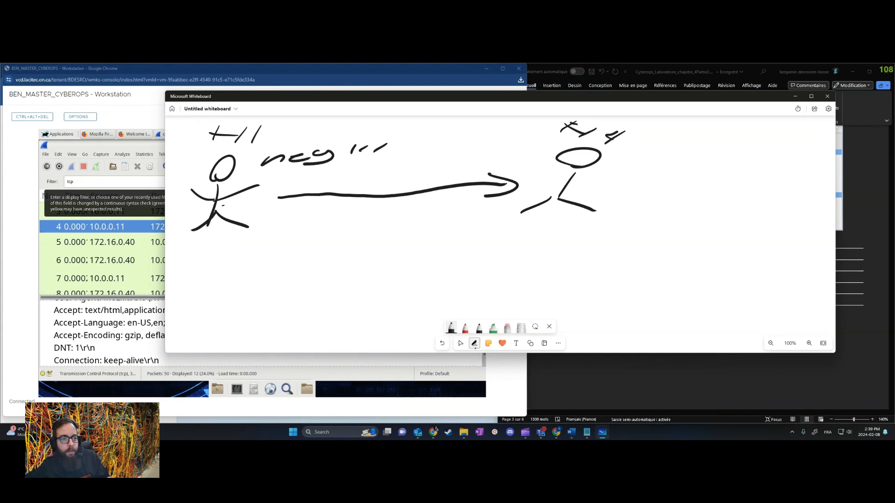
# Step: Write the equation "320 = 1+319 = 320" along the arrow between H1 and H4
pyautogui.moveTo(314, 179); pyautogui.dragTo(306, 185)
pyautogui.moveTo(337, 175); pyautogui.dragTo(358, 184)
pyautogui.moveTo(381, 177)
pyautogui.mouseDown()
pyautogui.moveTo(368, 185)
pyautogui.moveTo(405, 172)
pyautogui.moveTo(404, 181)
pyautogui.mouseUp()
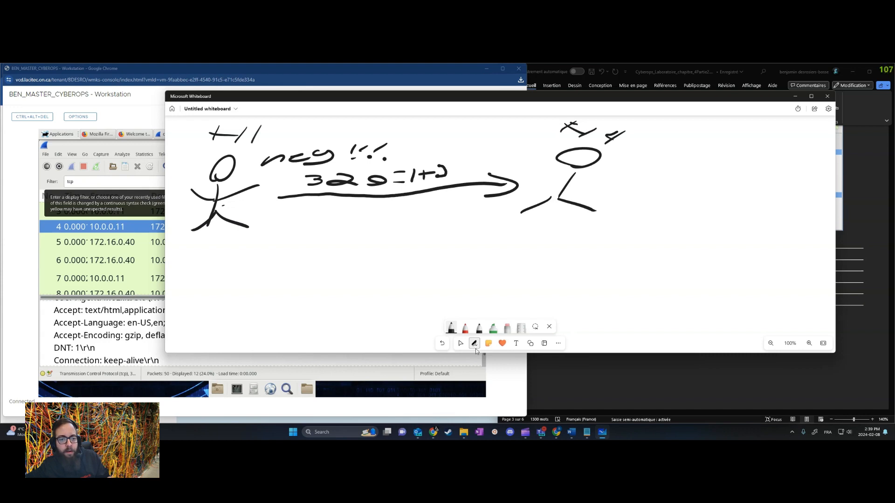
pyautogui.moveTo(481, 165); pyautogui.dragTo(475, 175)
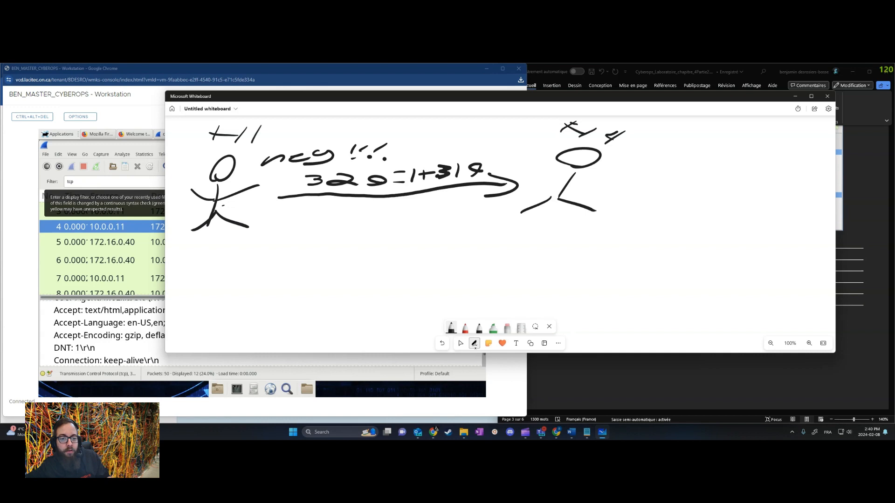
pyautogui.moveTo(493, 156)
pyautogui.mouseDown()
pyautogui.moveTo(507, 164)
pyautogui.moveTo(503, 171)
pyautogui.moveTo(532, 172)
pyautogui.mouseUp()
pyautogui.moveTo(543, 172); pyautogui.dragTo(543, 172)
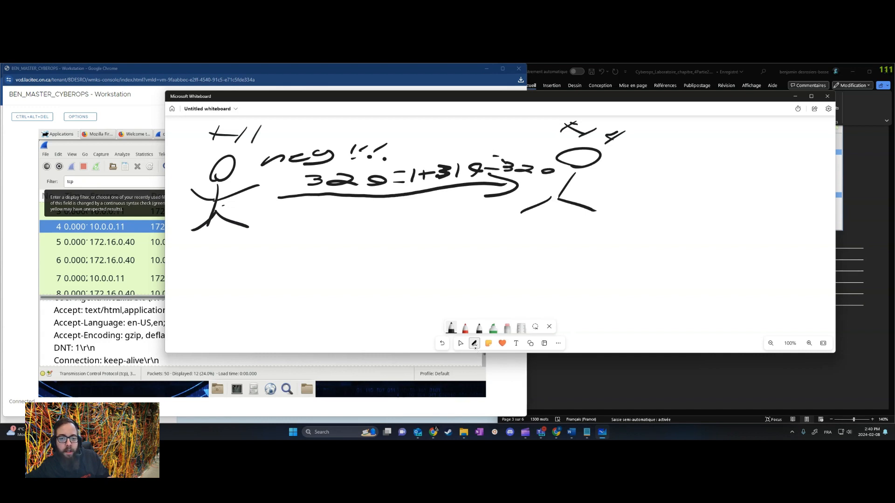
# Step: Draw a filled packet blob beside H1 with a second arrow to H4, and a matching blob with a curved arrow at H4's end
pyautogui.moveTo(286, 222)
pyautogui.mouseDown()
pyautogui.moveTo(284, 199)
pyautogui.moveTo(303, 210)
pyautogui.moveTo(524, 205)
pyautogui.moveTo(504, 212)
pyautogui.mouseUp()
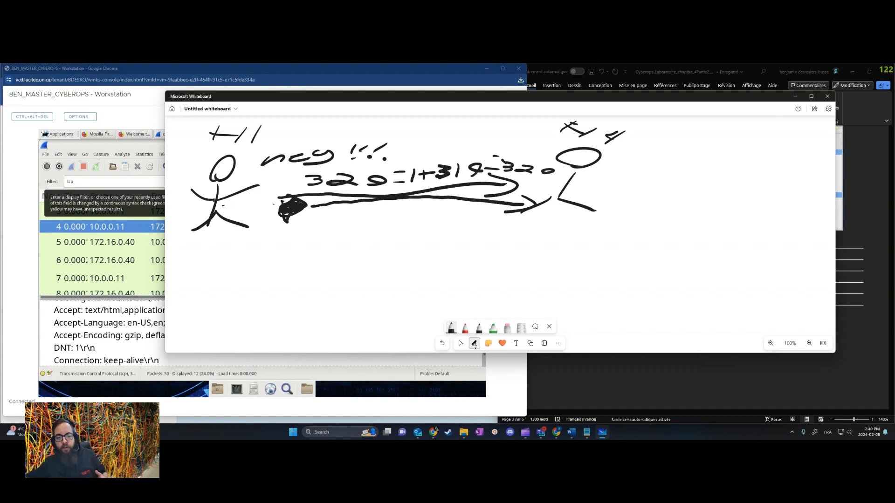
pyautogui.moveTo(499, 219)
pyautogui.mouseDown()
pyautogui.moveTo(485, 224)
pyautogui.moveTo(518, 231)
pyautogui.mouseUp()
pyautogui.click(502, 240)
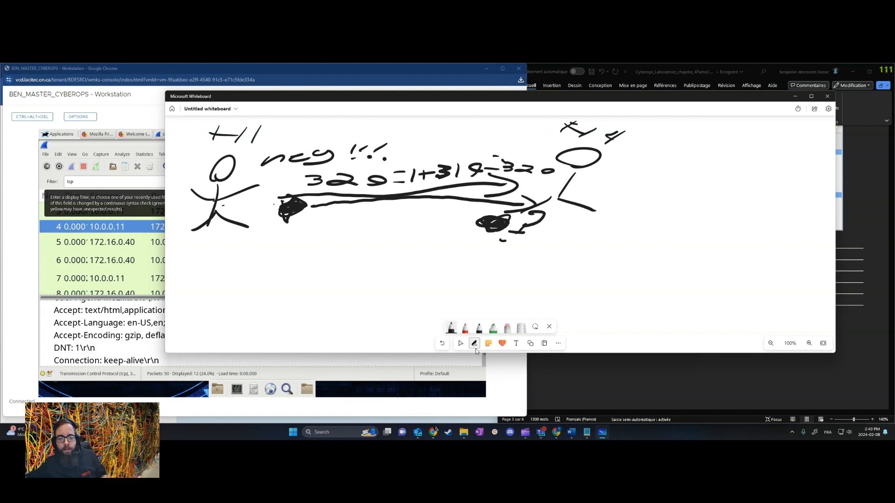
# Step: Write "= 320 si oui, c'est ok !!!" below the H4 figure, after the received packet
pyautogui.moveTo(589, 225)
pyautogui.mouseDown()
pyautogui.moveTo(588, 241)
pyautogui.moveTo(631, 243)
pyautogui.mouseUp()
pyautogui.moveTo(661, 238); pyautogui.dragTo(660, 240)
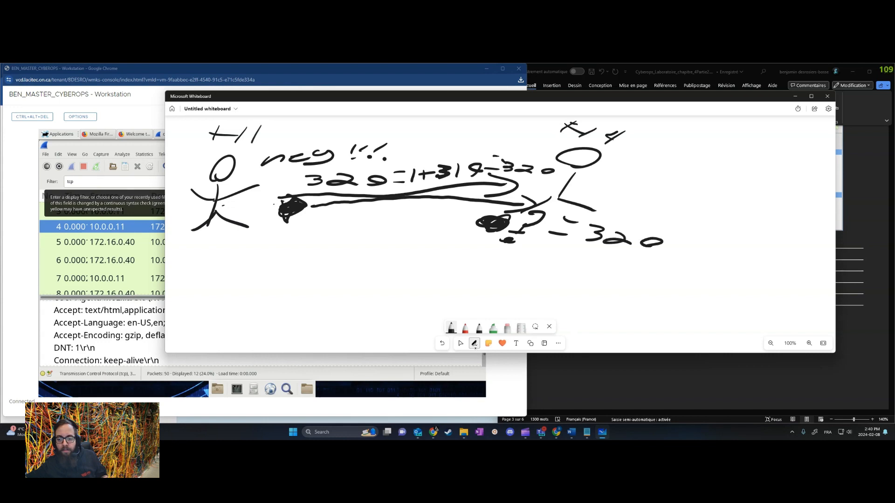
pyautogui.click(717, 234)
pyautogui.moveTo(722, 246)
pyautogui.mouseDown()
pyautogui.moveTo(730, 251)
pyautogui.moveTo(718, 271)
pyautogui.moveTo(774, 283)
pyautogui.mouseUp()
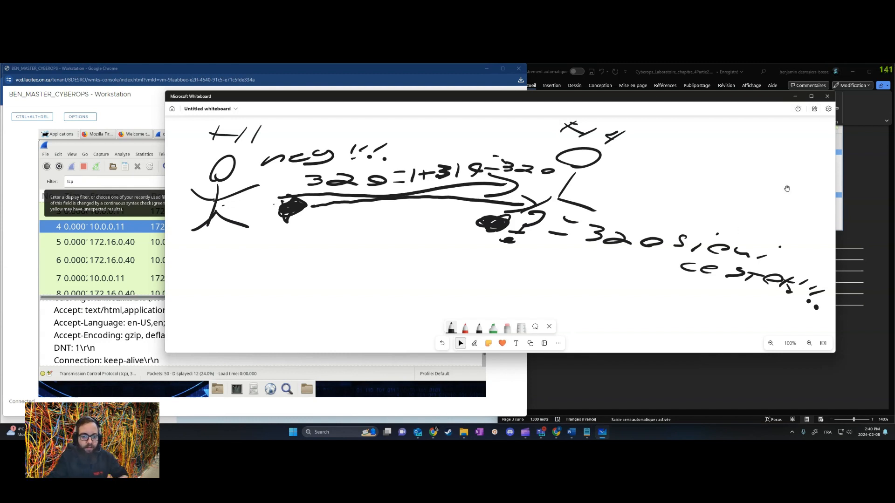
# Step: Minimize the whiteboard and select the acknowledgment number in the TCP details of Wireshark packet 5
pyautogui.click(795, 96)
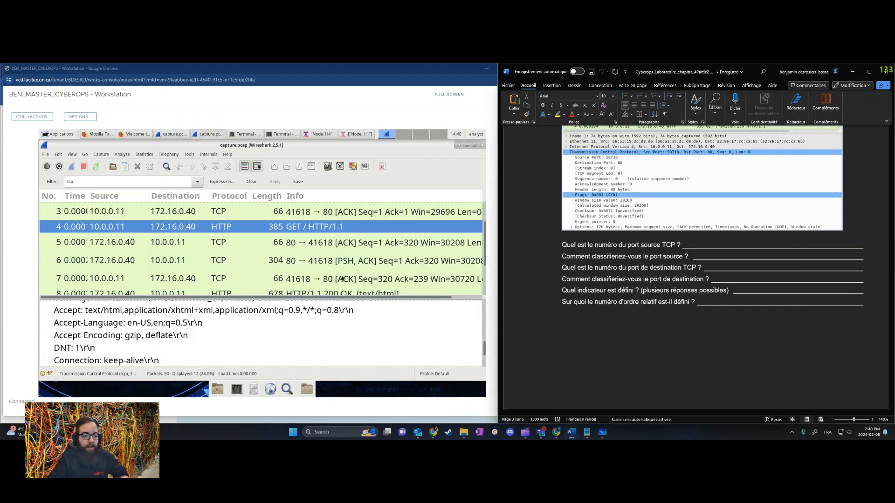
pyautogui.click(333, 243)
pyautogui.scroll(-4, 234, 347)
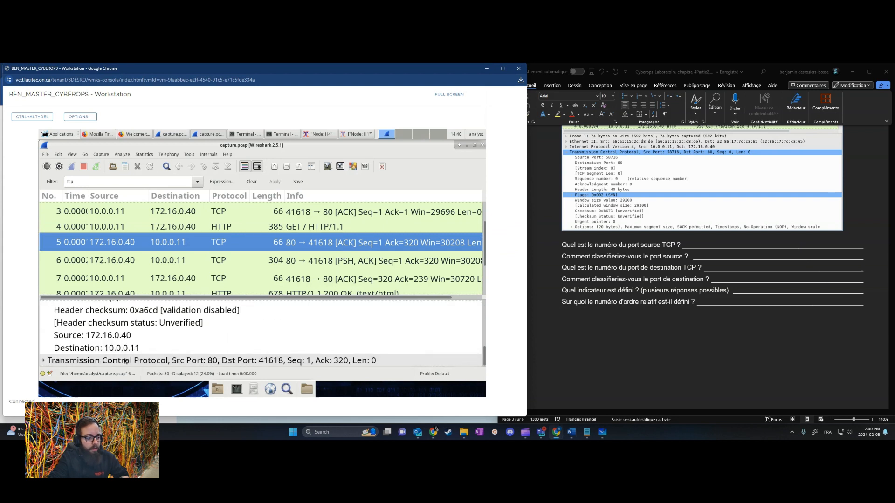
pyautogui.click(43, 360)
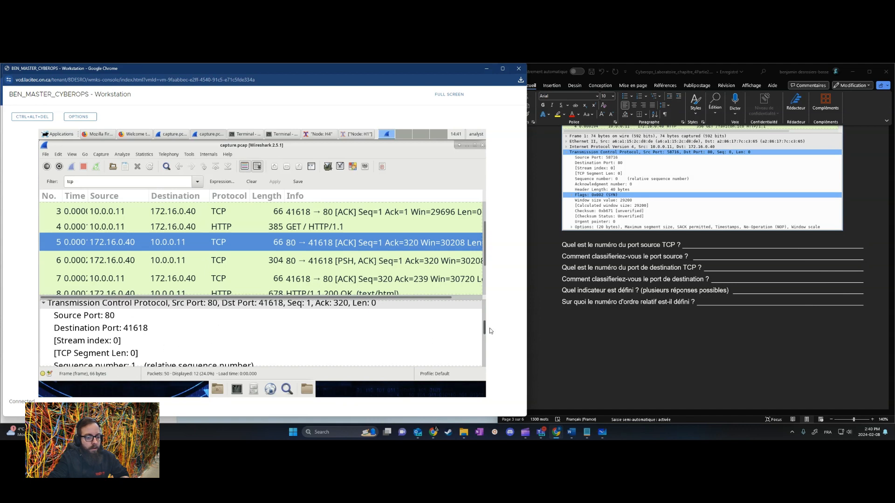
pyautogui.scroll(-2, 487, 332)
pyautogui.click(208, 328)
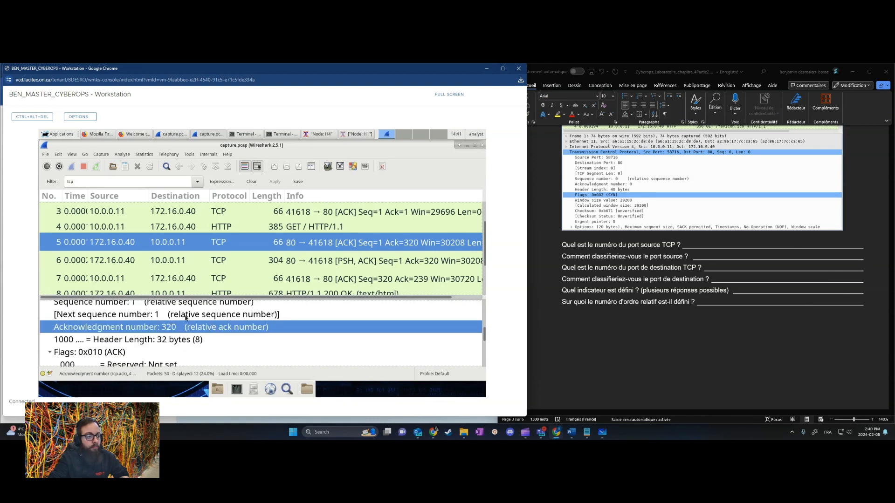
# Step: Select packet 6, the [PSH, ACK] segment, and examine its TCP flags and window details
pyautogui.click(305, 270)
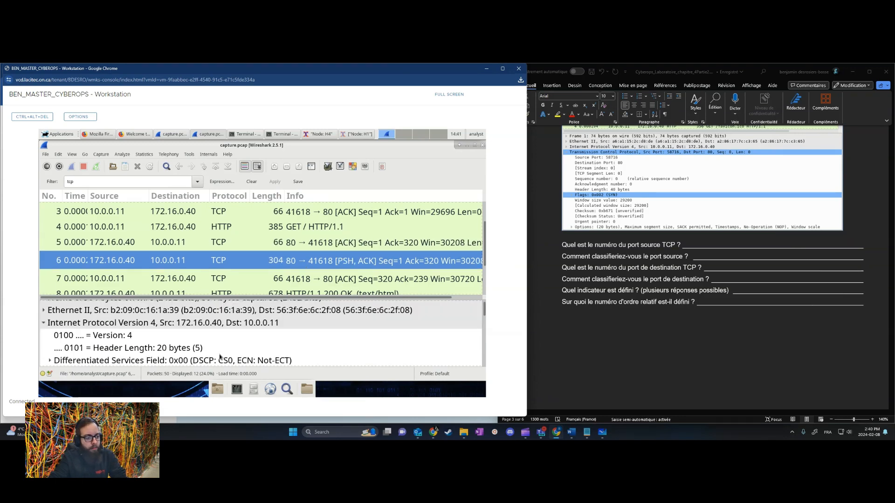
pyautogui.scroll(-1, 287, 343)
pyautogui.moveTo(485, 314); pyautogui.dragTo(477, 355)
pyautogui.scroll(2, 208, 333)
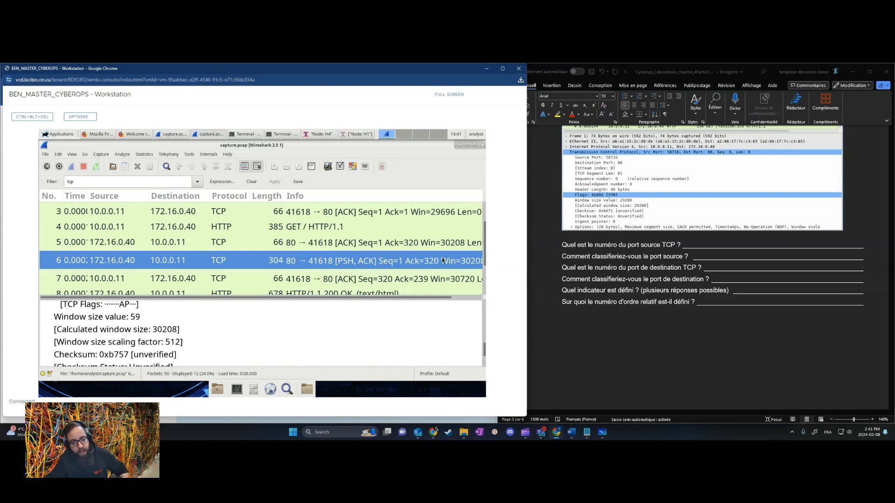
# Step: Compare the Info of the GET request in packet 4 with H4's ACK reply in packet 5
pyautogui.click(406, 243)
pyautogui.moveTo(269, 299); pyautogui.dragTo(385, 297)
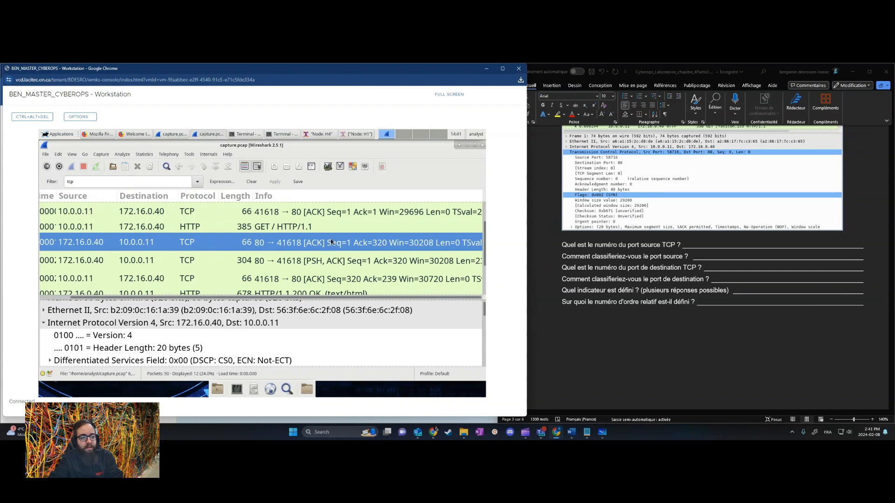
pyautogui.click(289, 227)
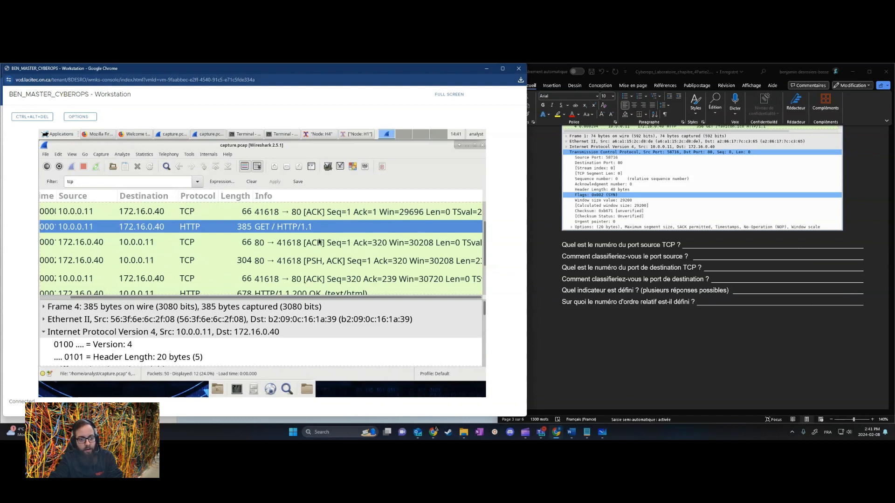
pyautogui.click(345, 247)
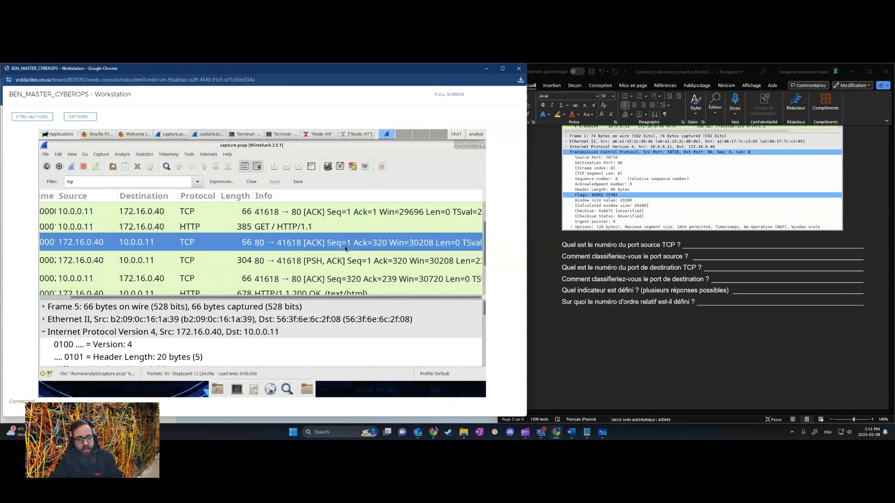
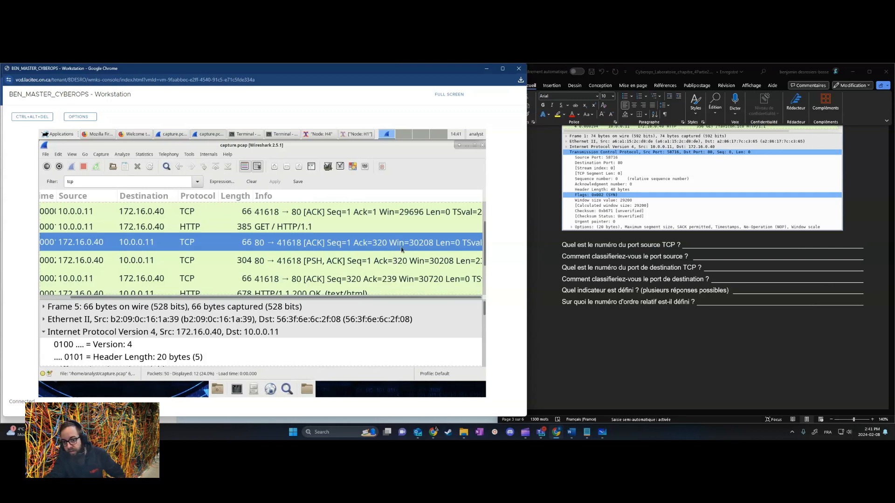
# Step: Review the lab document's questions on the second and third packets of the three-way handshake
pyautogui.click(770, 311)
pyautogui.scroll(-3, 731, 308)
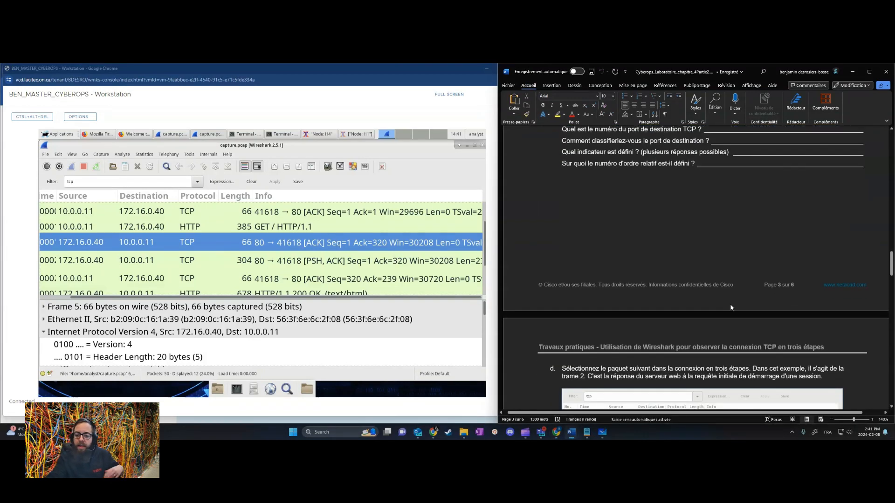
pyautogui.scroll(-3, 729, 264)
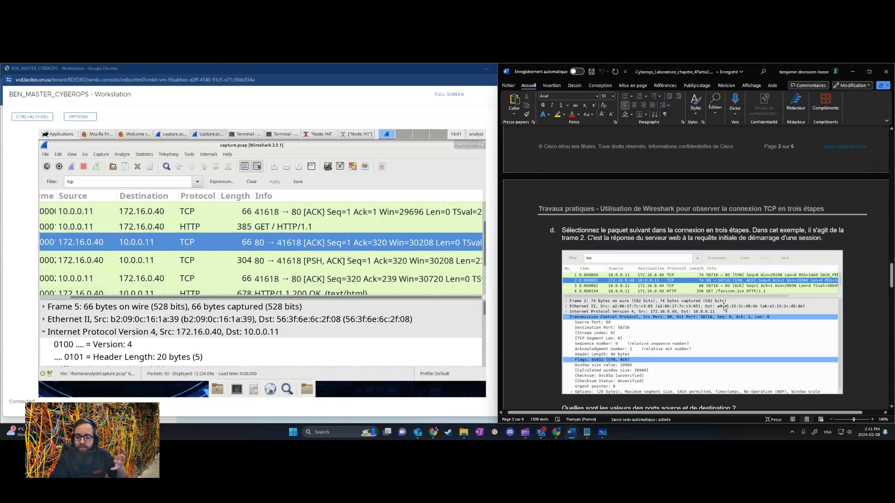
pyautogui.scroll(-3, 726, 305)
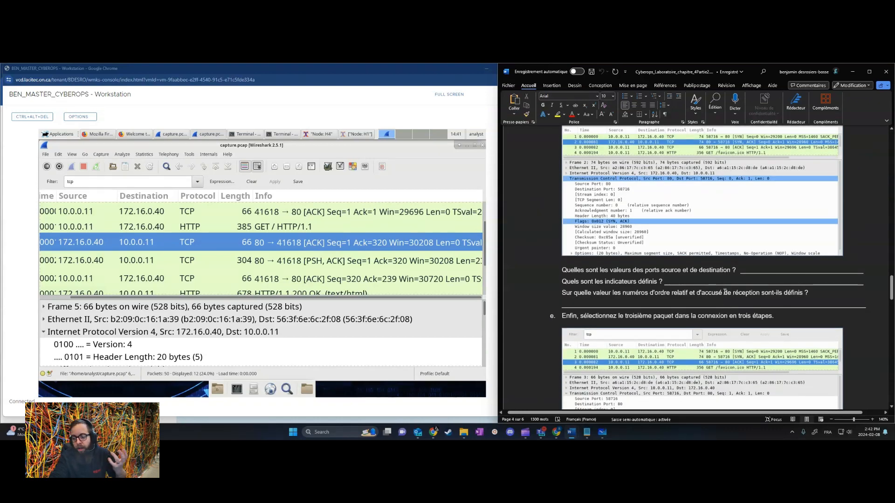
pyautogui.scroll(-3, 726, 306)
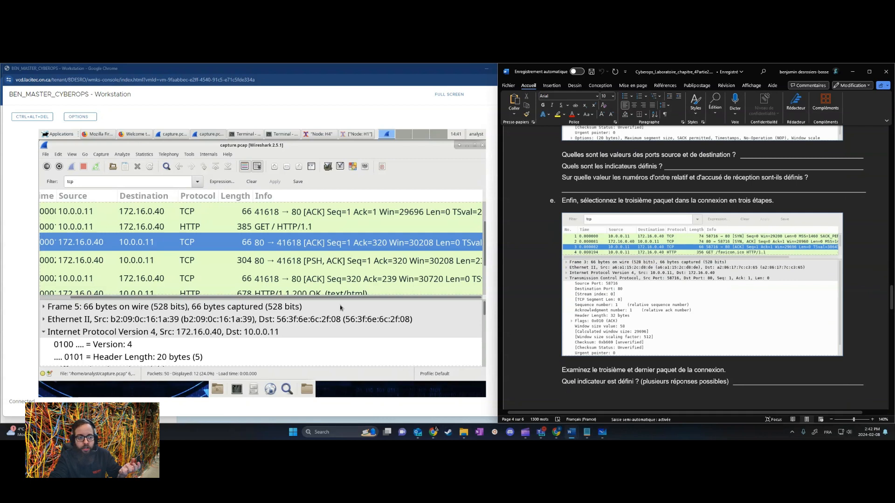
# Step: Select the HTTP/1.1 200 OK packet and enlarge the packet details area to examine its TCP flags
pyautogui.click(367, 266)
pyautogui.scroll(-1, 327, 265)
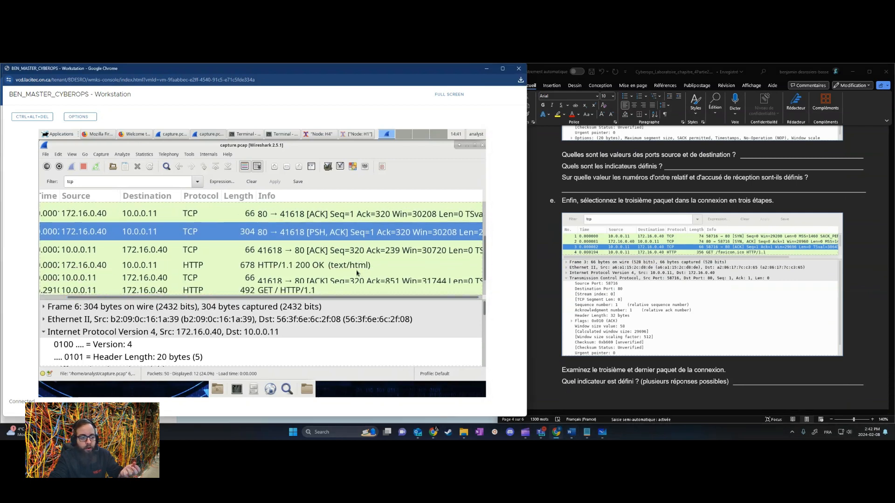
pyautogui.click(284, 263)
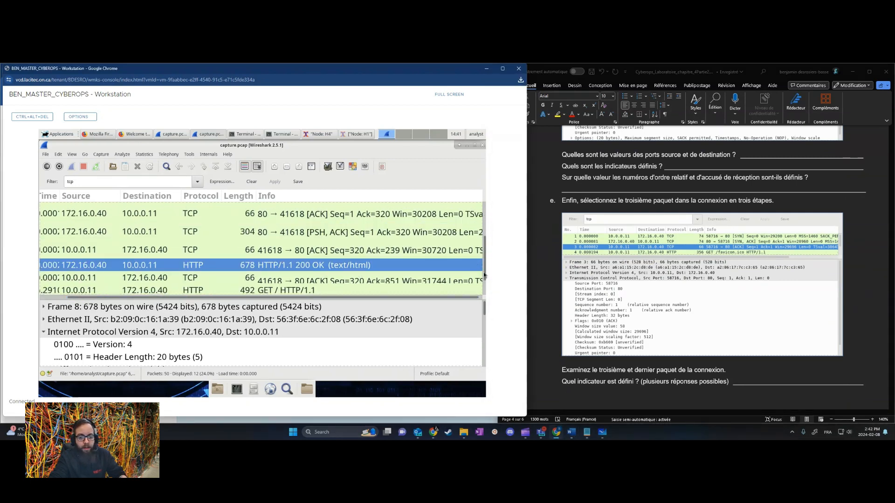
pyautogui.moveTo(484, 308); pyautogui.dragTo(484, 326)
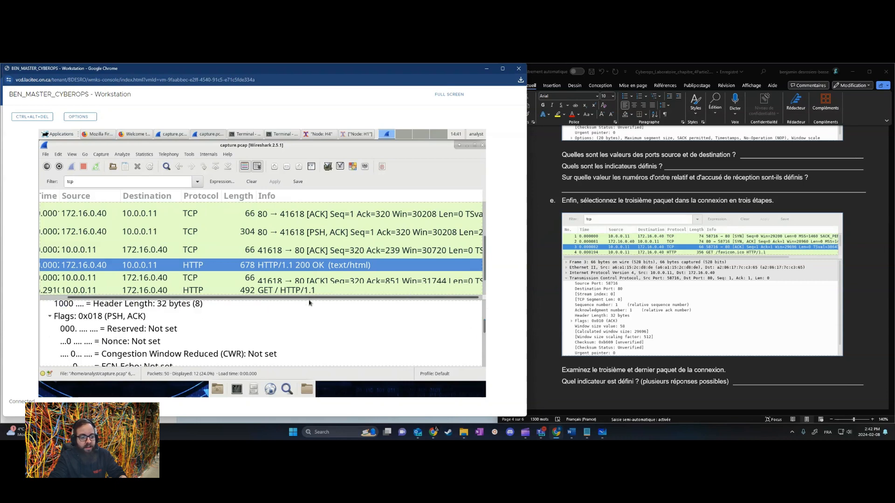
pyautogui.moveTo(310, 297); pyautogui.dragTo(308, 245)
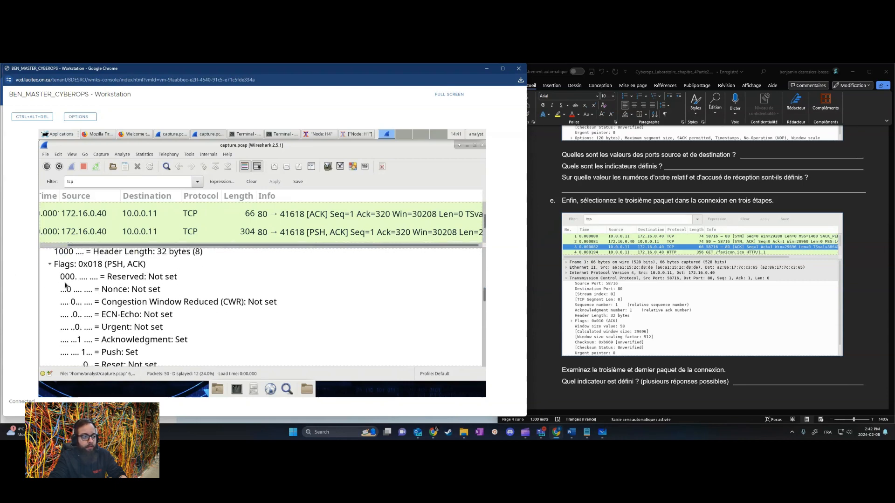
# Step: Collapse the Transmission Control Protocol section of the HTTP 200 OK packet
pyautogui.scroll(5, 65, 285)
pyautogui.click(44, 356)
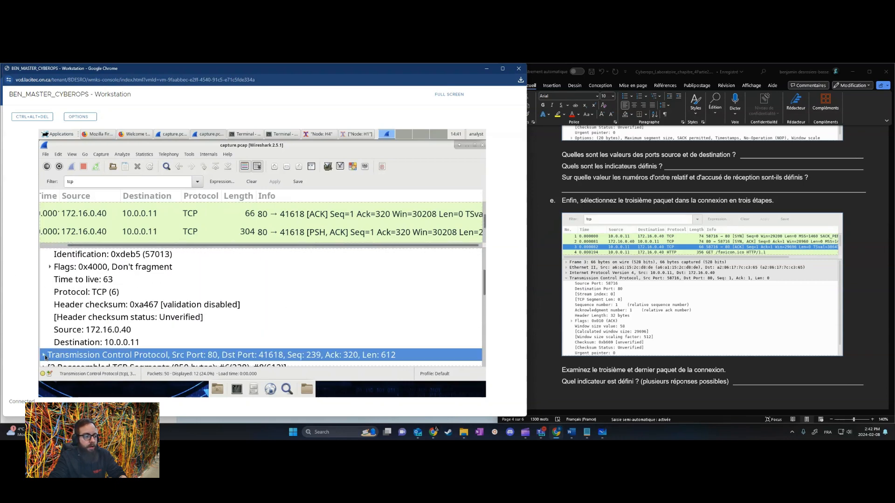
pyautogui.scroll(-3, 46, 357)
pyautogui.click(45, 327)
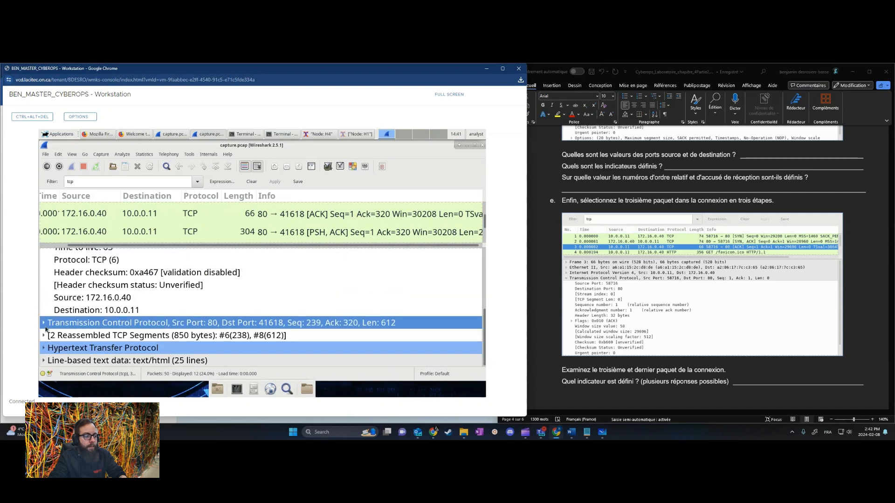
pyautogui.click(45, 327)
pyautogui.click(46, 328)
# Step: Expand the Line-based text data section of the HTTP 200 OK packet and read through the HTML page it carries
pyautogui.click(52, 361)
pyautogui.click(45, 362)
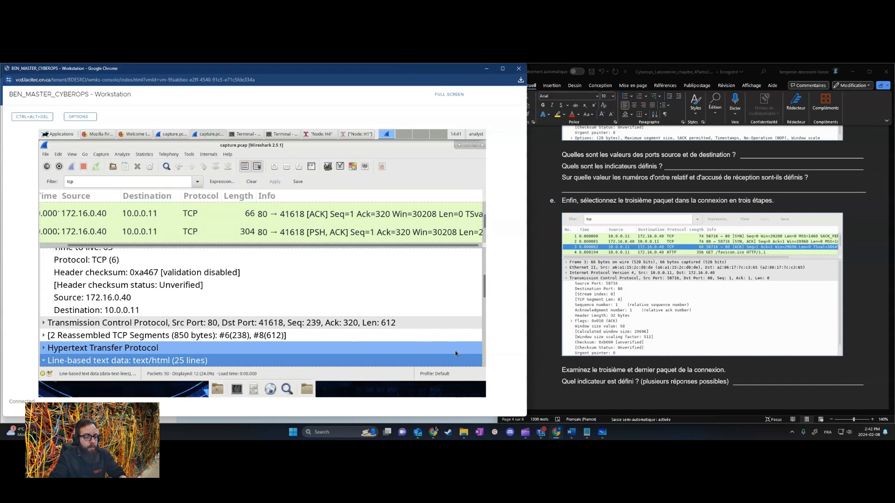
pyautogui.scroll(-5, 455, 353)
pyautogui.scroll(-1, 128, 315)
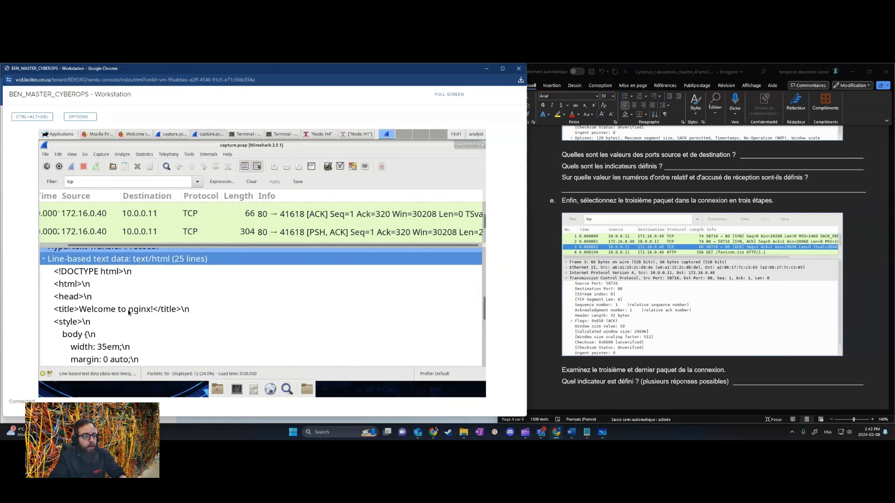
pyautogui.click(159, 312)
pyautogui.click(123, 349)
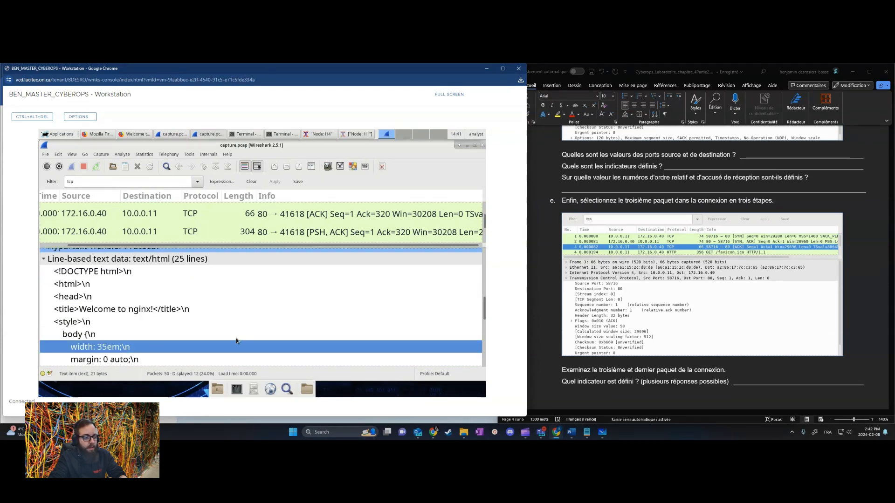
pyautogui.moveTo(487, 308); pyautogui.dragTo(487, 341)
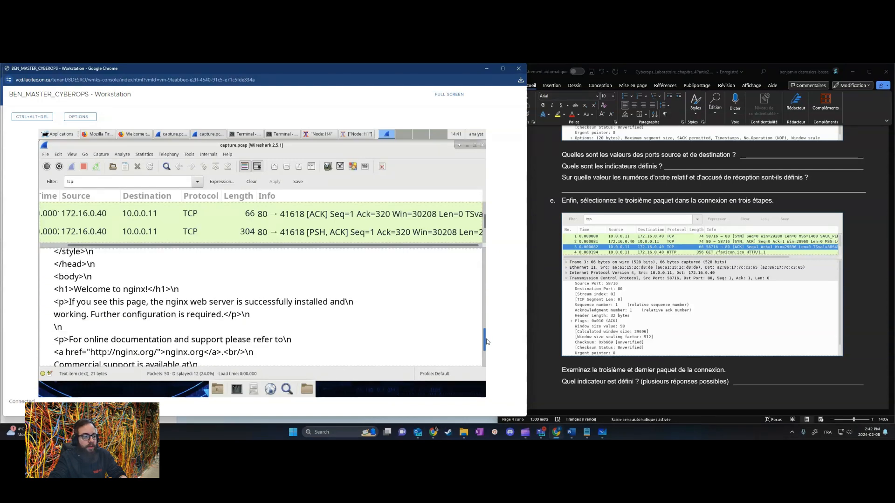
# Step: Read Part 3 of the lab document on viewing packets with tcpdump, then return to the workstation
pyautogui.click(708, 298)
pyautogui.scroll(-5, 734, 295)
pyautogui.scroll(-12, 736, 296)
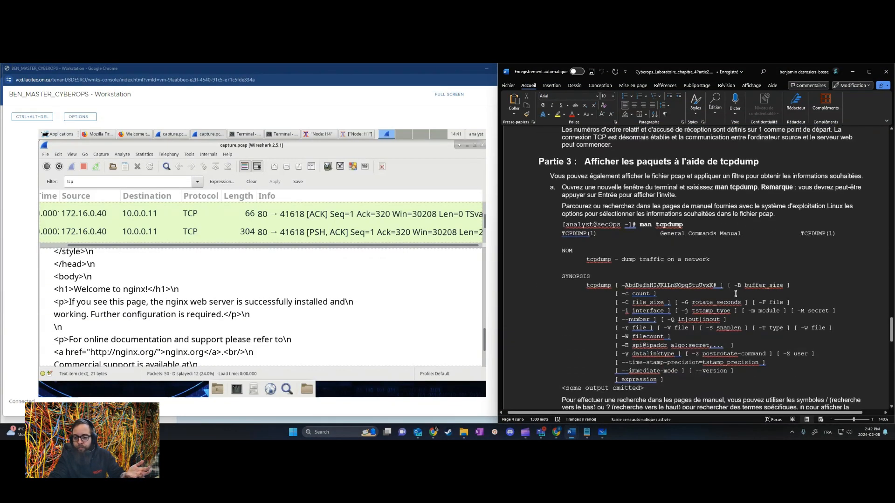
pyautogui.click(393, 311)
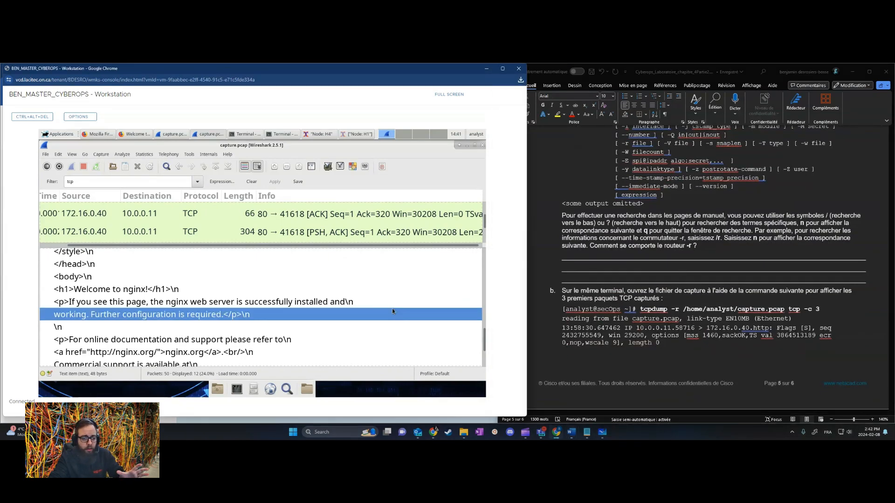